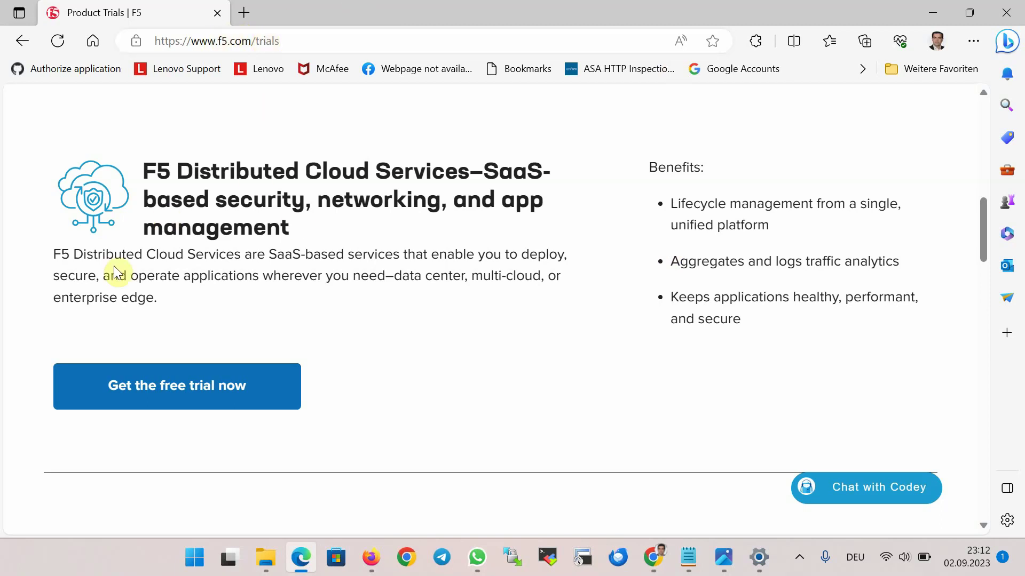
Step: Scroll the F5.com trials page to the BIG-IP VE and BIG-IQ Centralized Management VE offer
scroll(188, 309, down, 10)
scroll(199, 319, up, 1)
scroll(197, 320, up, 4)
scroll(199, 320, down, 2)
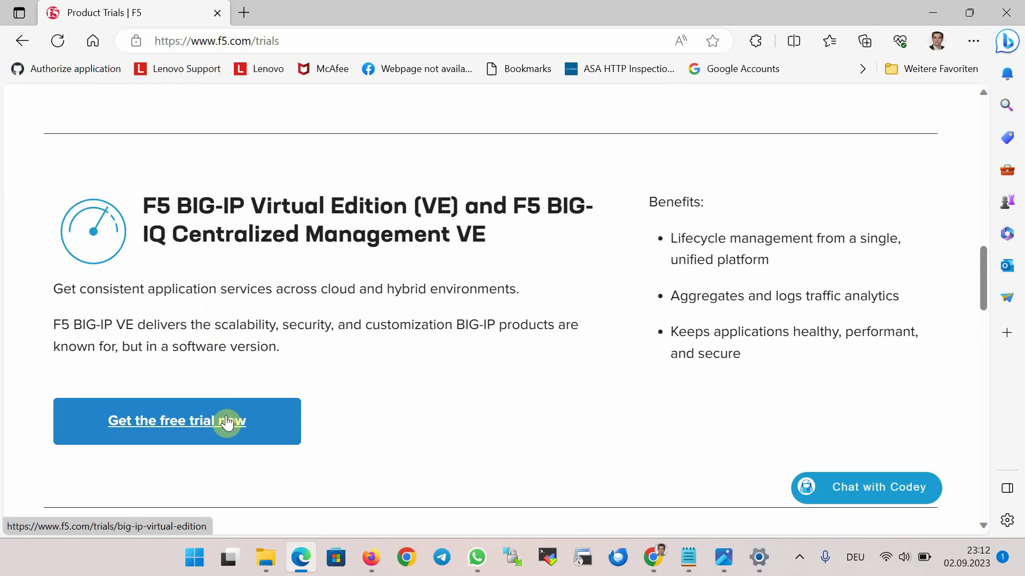
Step: Open the BIG-IP Virtual Edition free trial page and scroll to its four-step 30-day guide
click(208, 428)
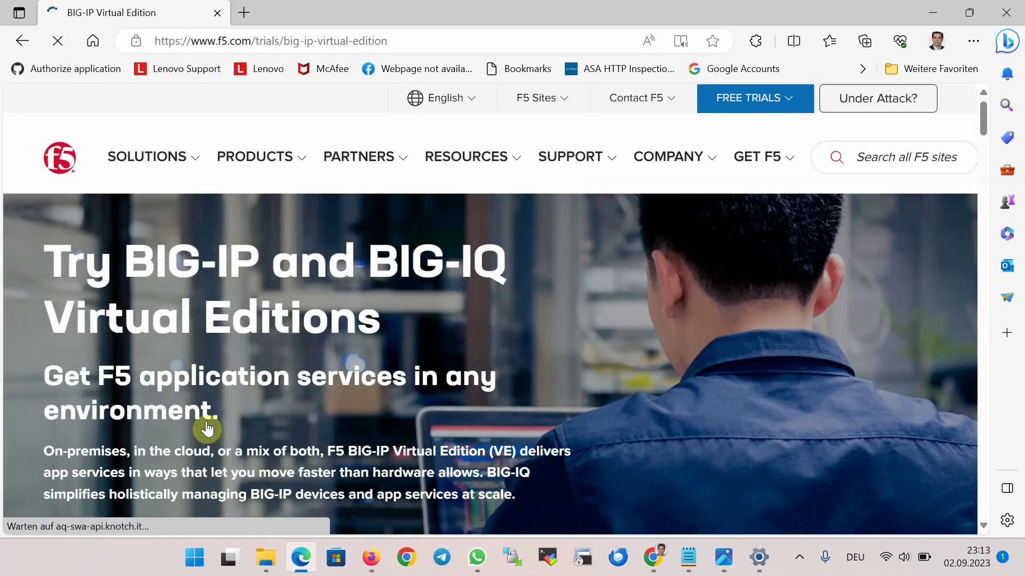
scroll(369, 390, down, 7)
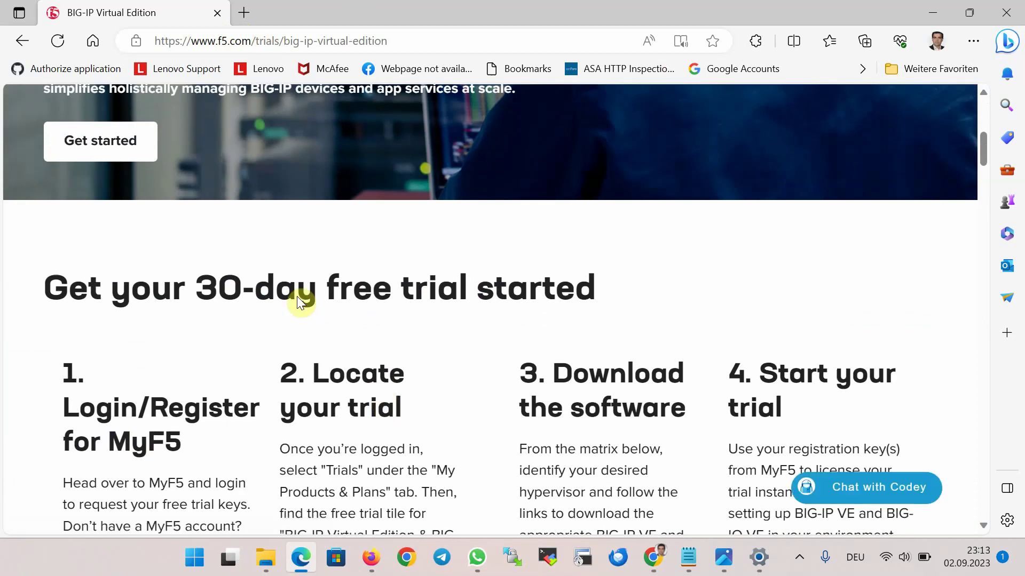
scroll(297, 296, down, 3)
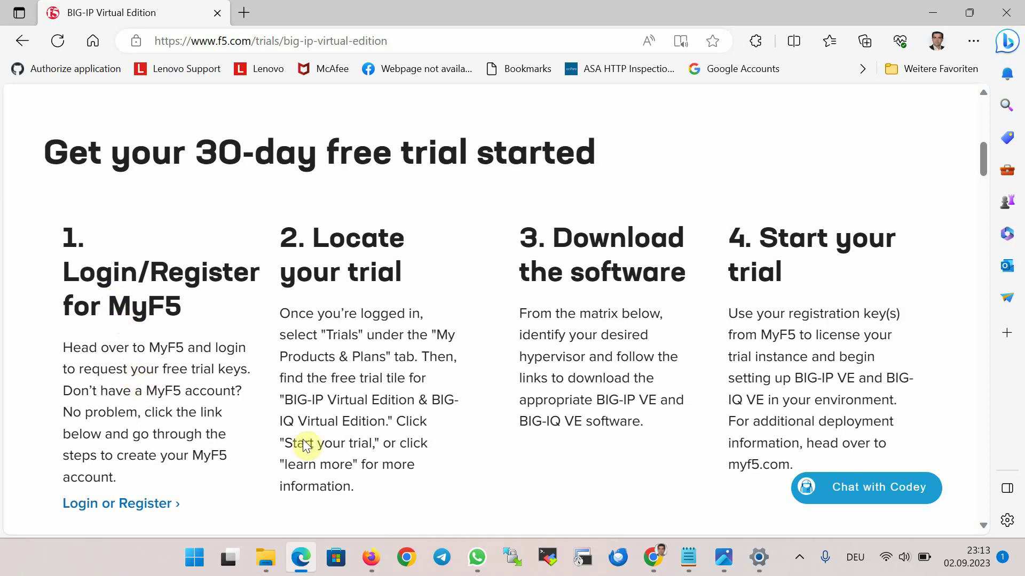
Step: Switch to the MyF5 browser window and go to My Products & Plans > Trials
click(372, 557)
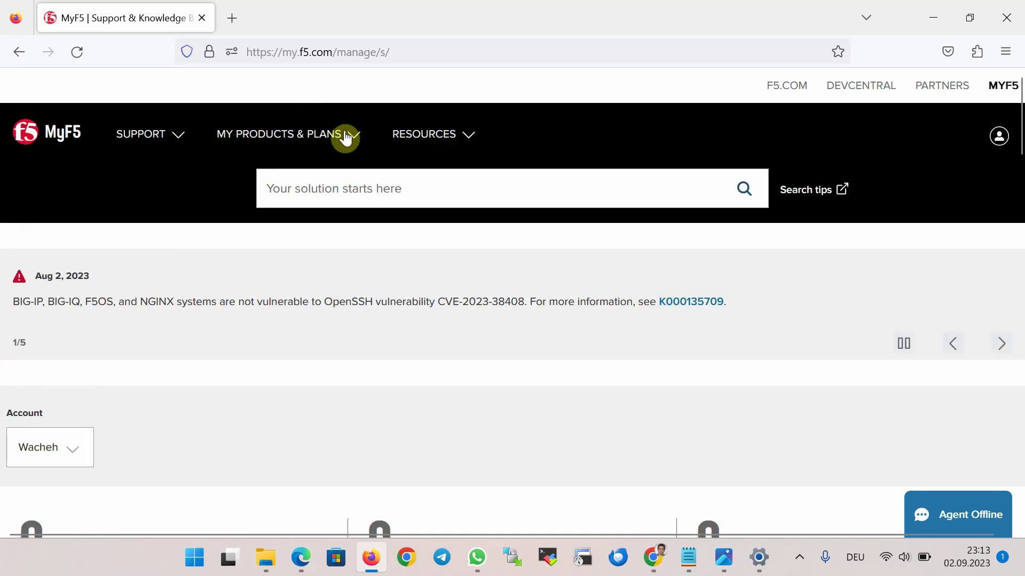
click(352, 135)
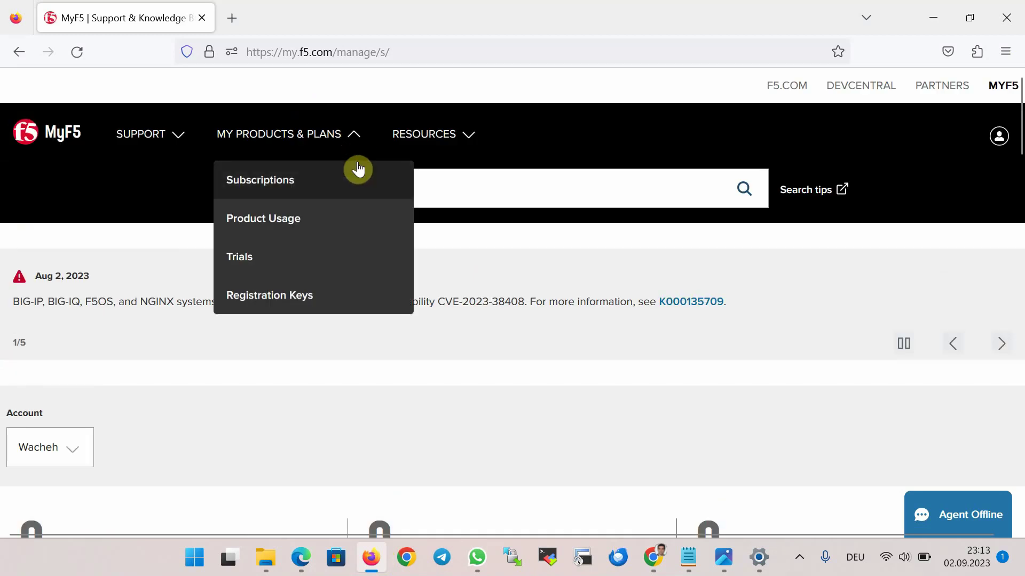
click(256, 260)
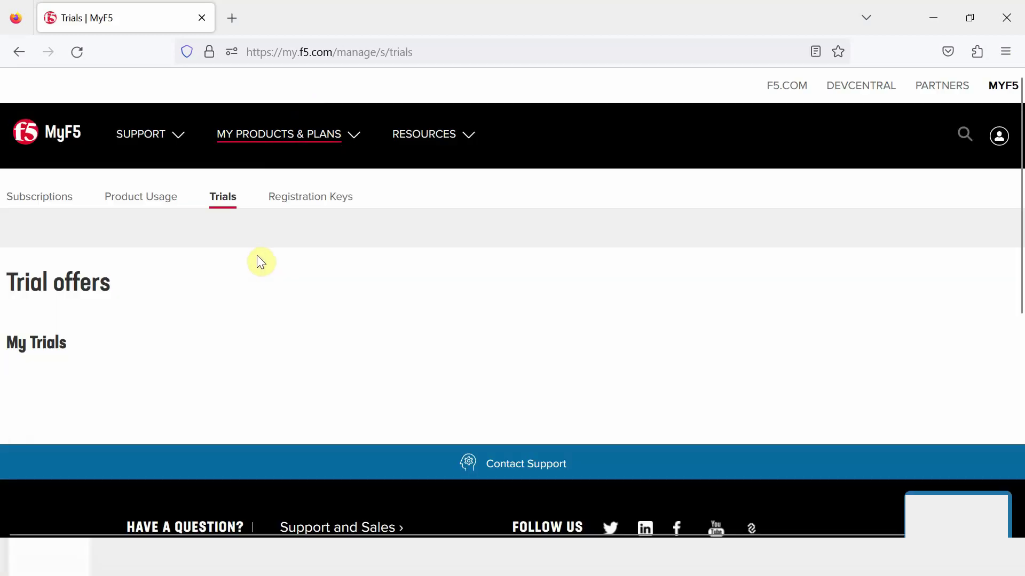
Step: Start the BIG-IP VE & BIG-IQ VE free trial from the listed offers
scroll(395, 290, down, 3)
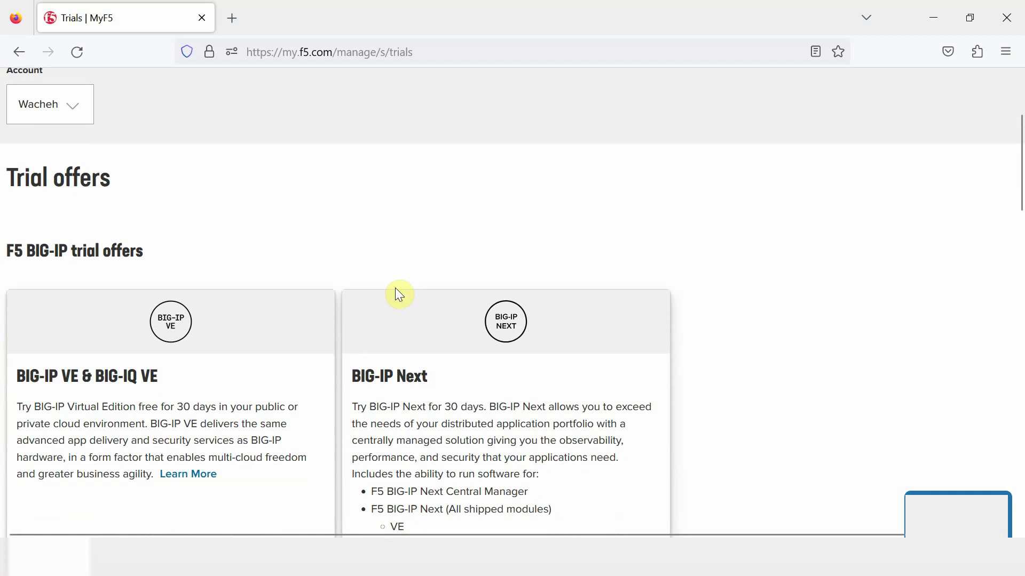
scroll(395, 291, down, 3)
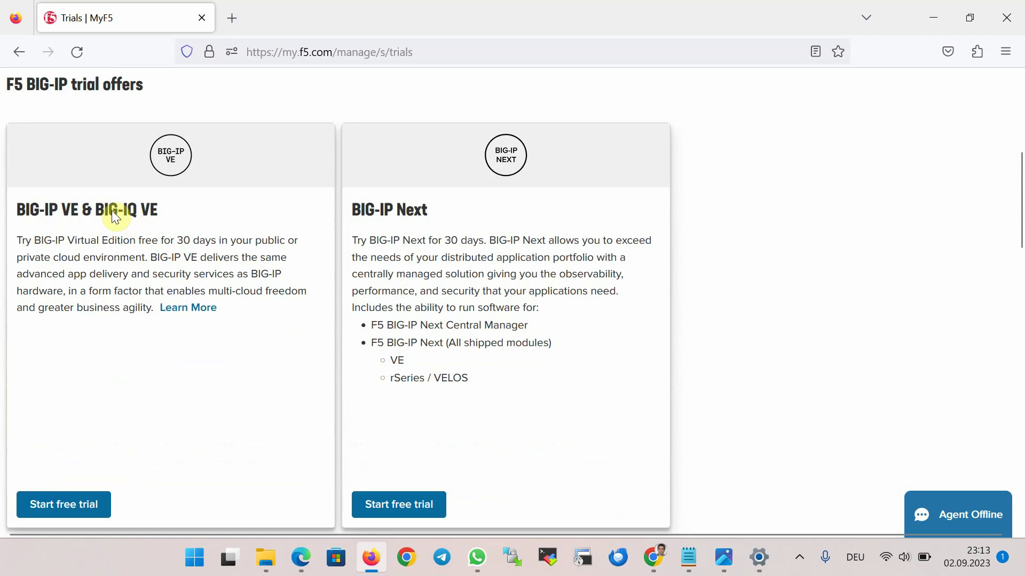
scroll(136, 213, down, 2)
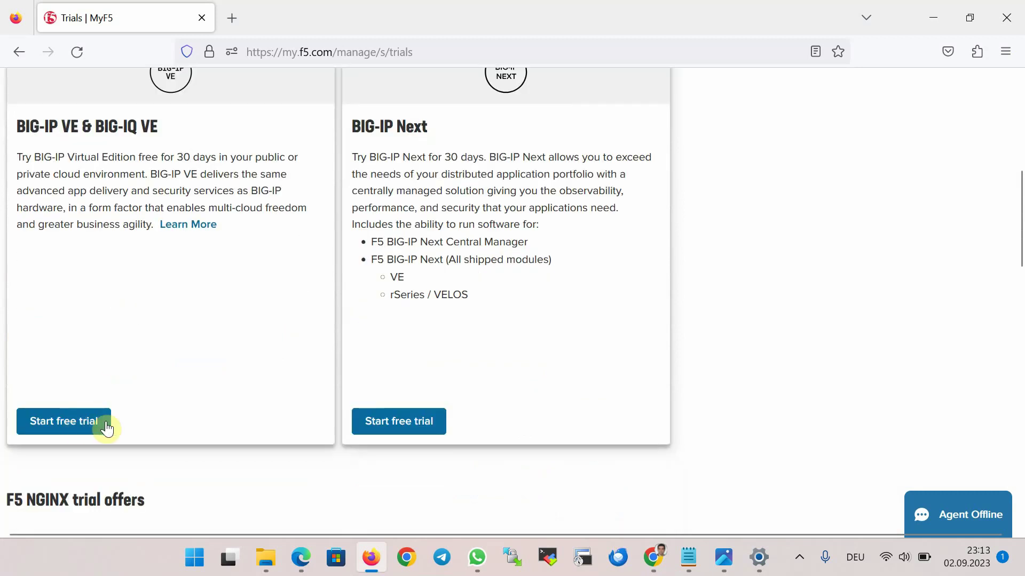
click(89, 423)
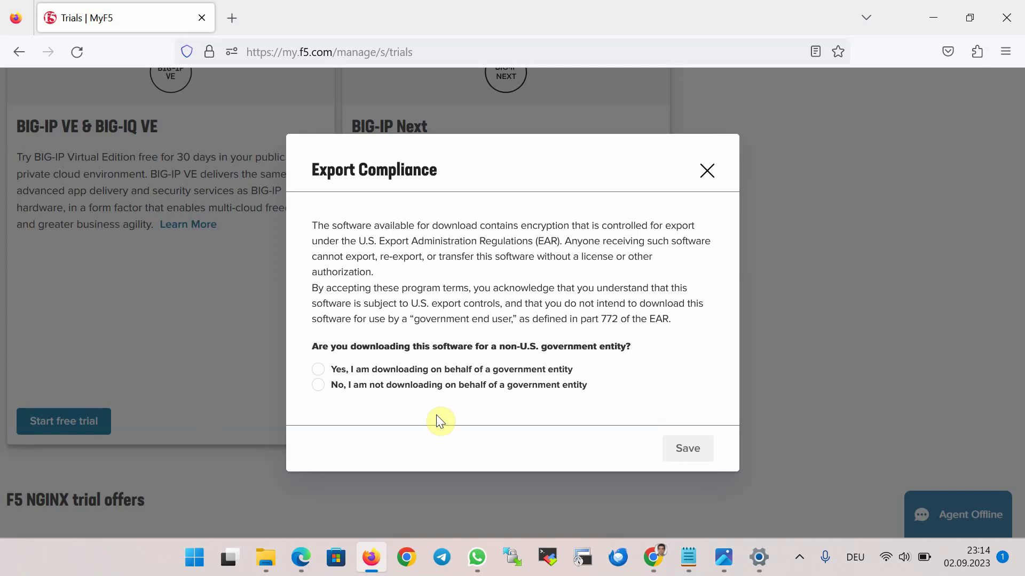
Step: Save the Export Compliance answer 'No, not on behalf of a government entity'
click(318, 385)
click(677, 449)
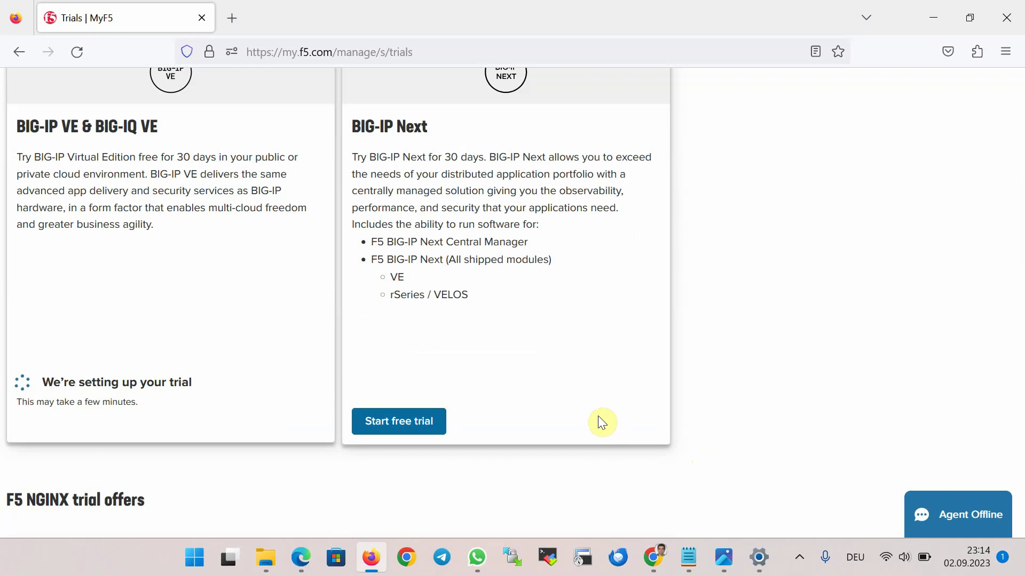
scroll(598, 415, down, 4)
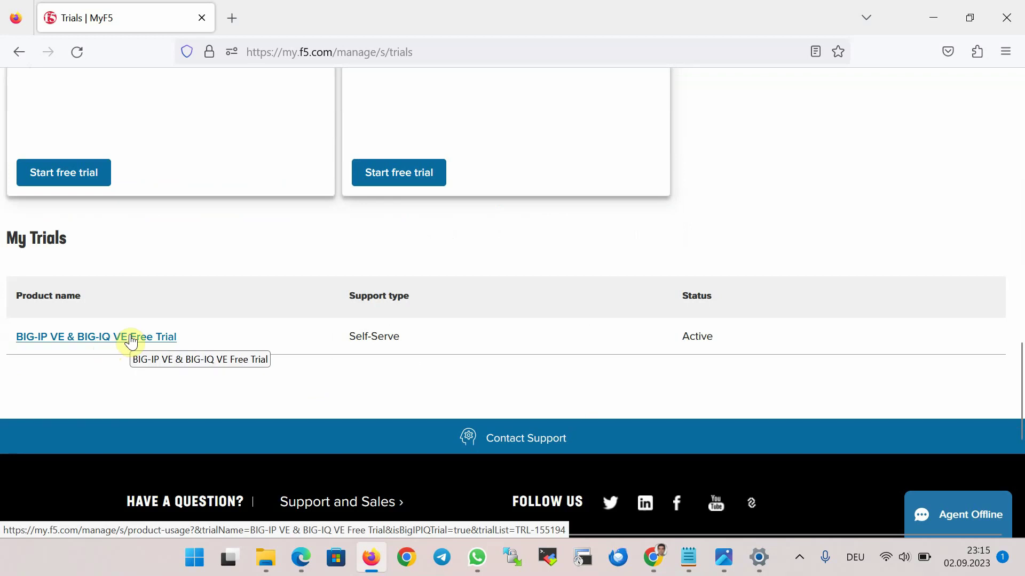
Step: Review the BIG-IP VE & BIG-IQ VE Free Trial details and registration keys, then go to downloads
scroll(297, 350, down, 1)
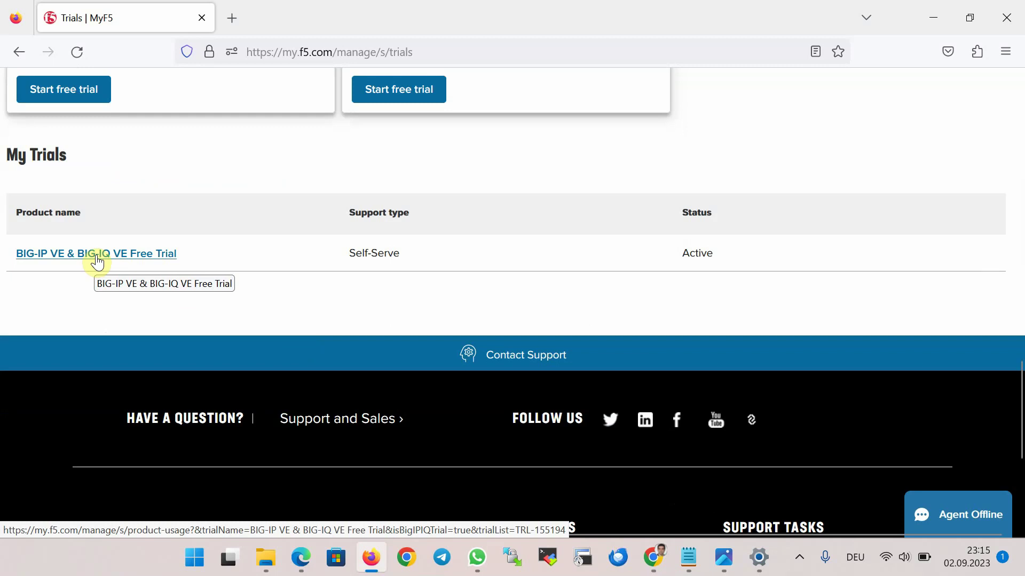
click(96, 260)
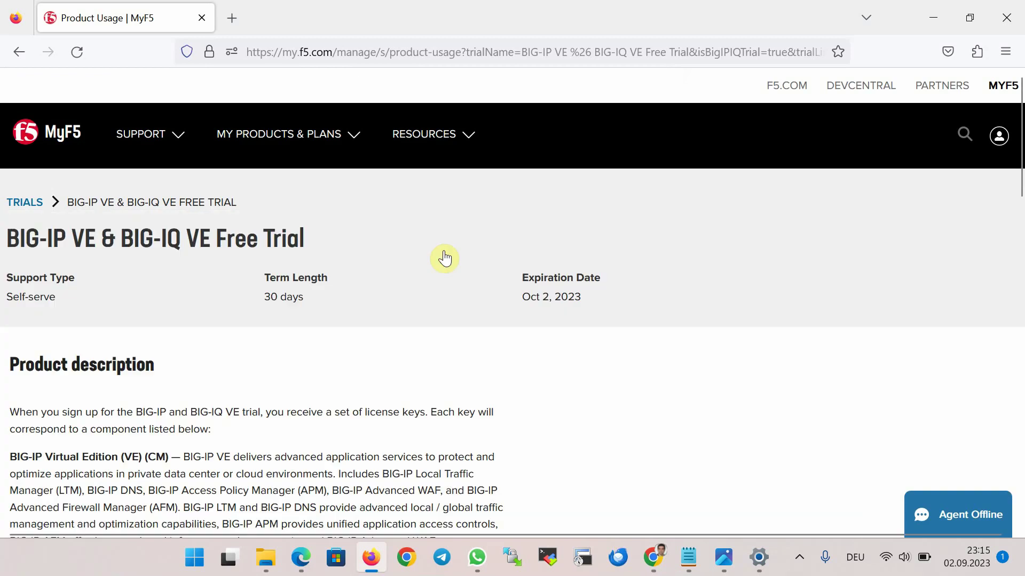
scroll(441, 257, down, 1)
scroll(442, 251, down, 15)
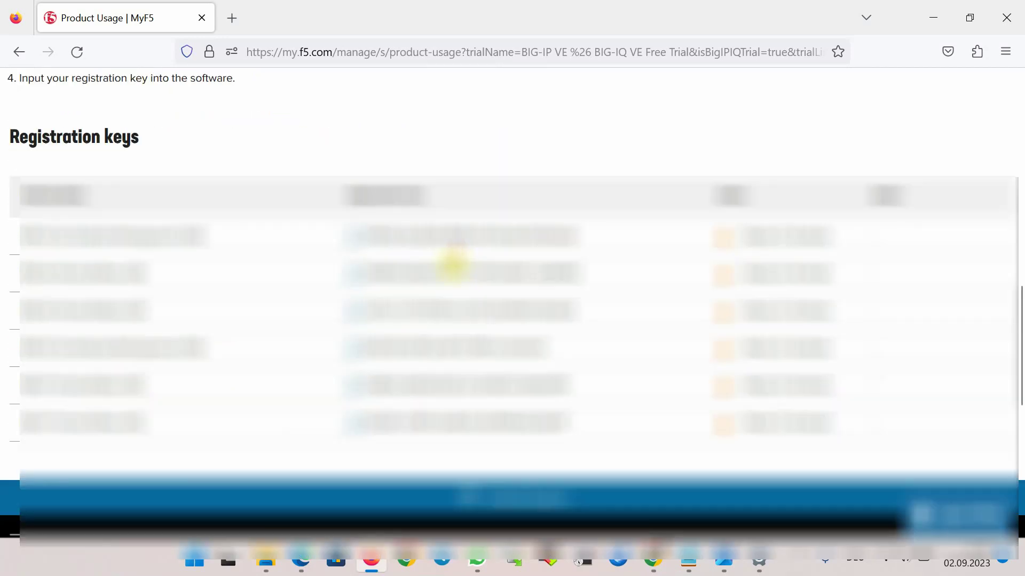
scroll(702, 370, up, 5)
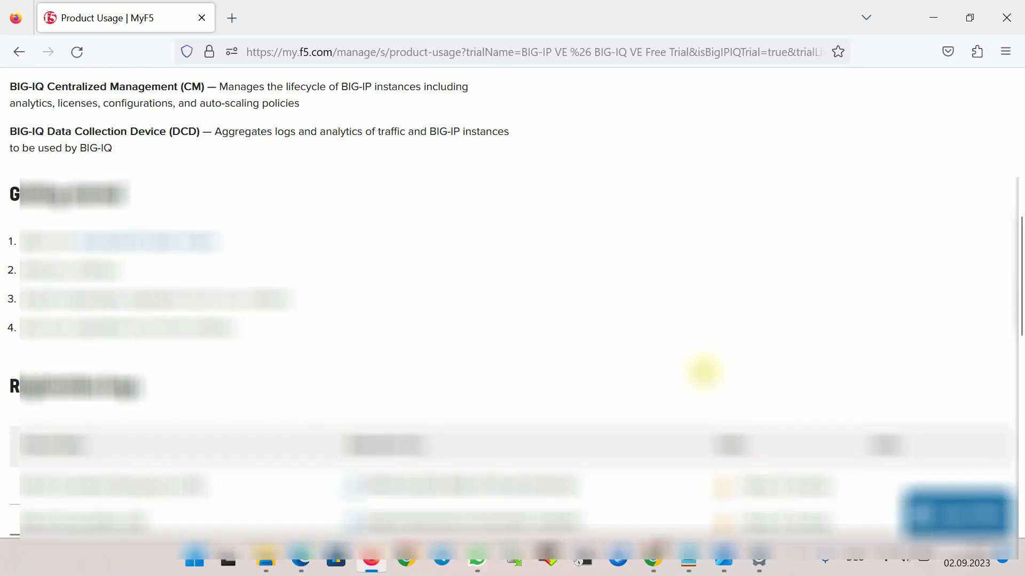
click(165, 245)
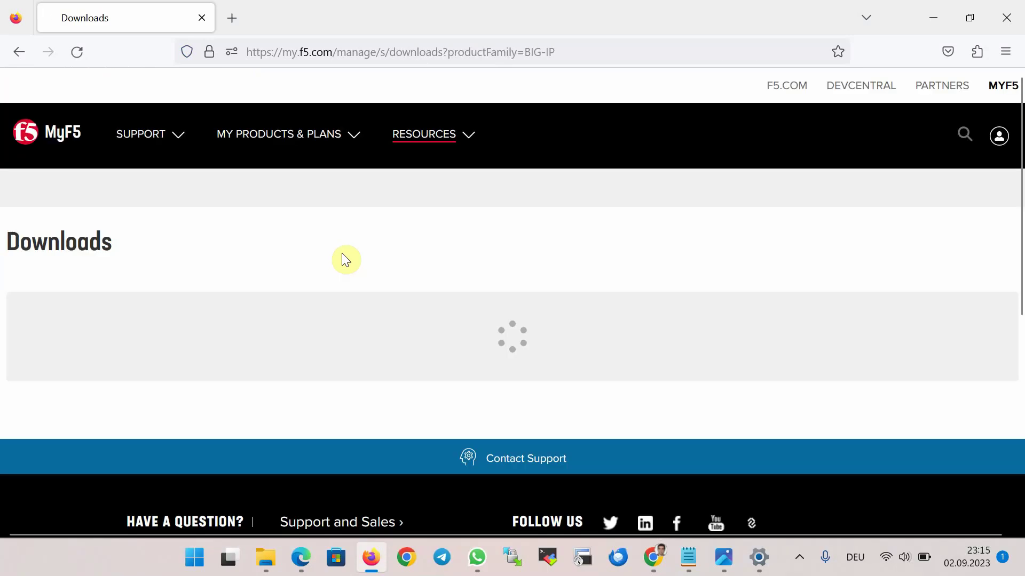
Step: Accept the license agreement and program terms and continue to product selection
scroll(476, 297, down, 3)
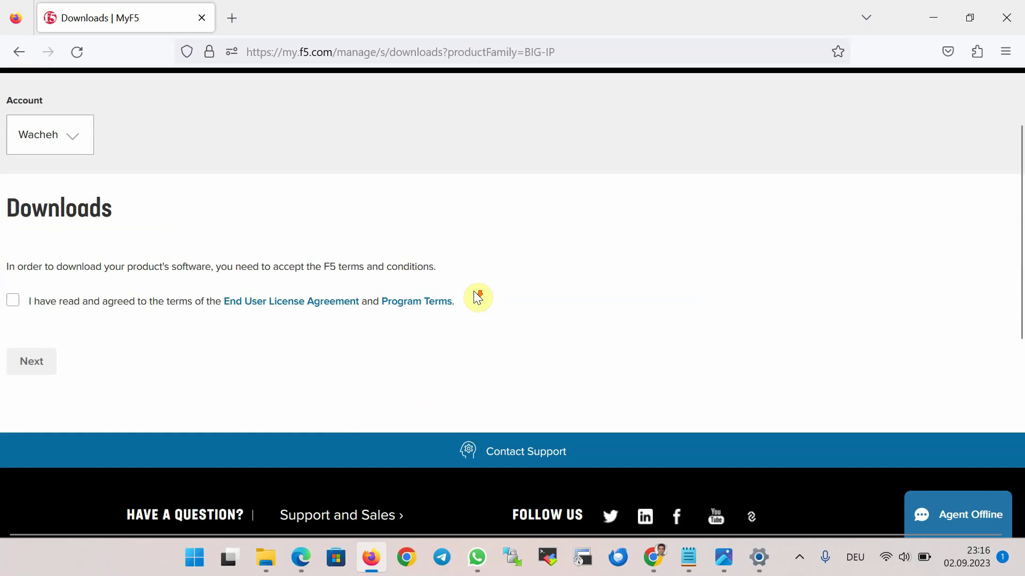
click(11, 227)
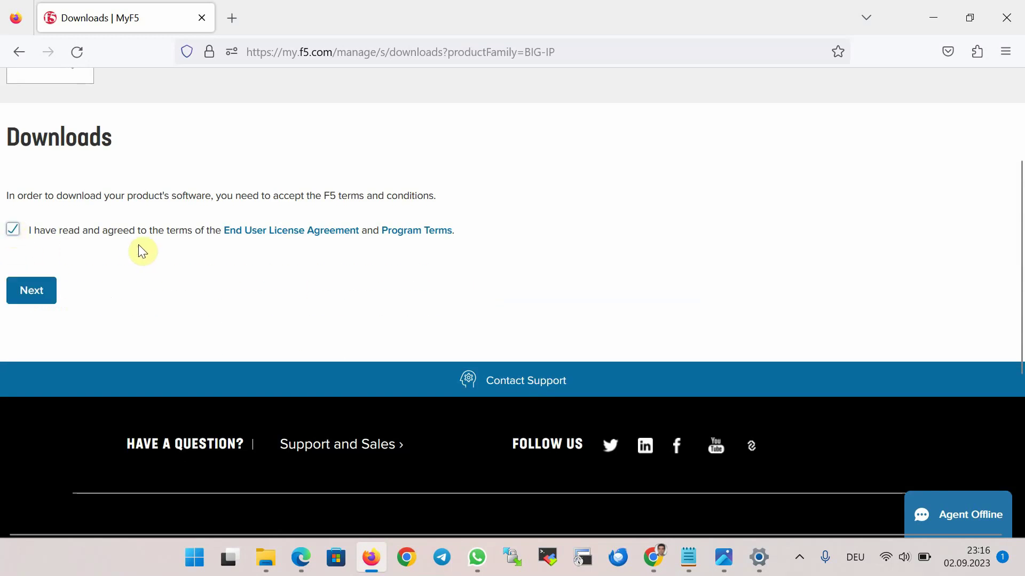
click(33, 293)
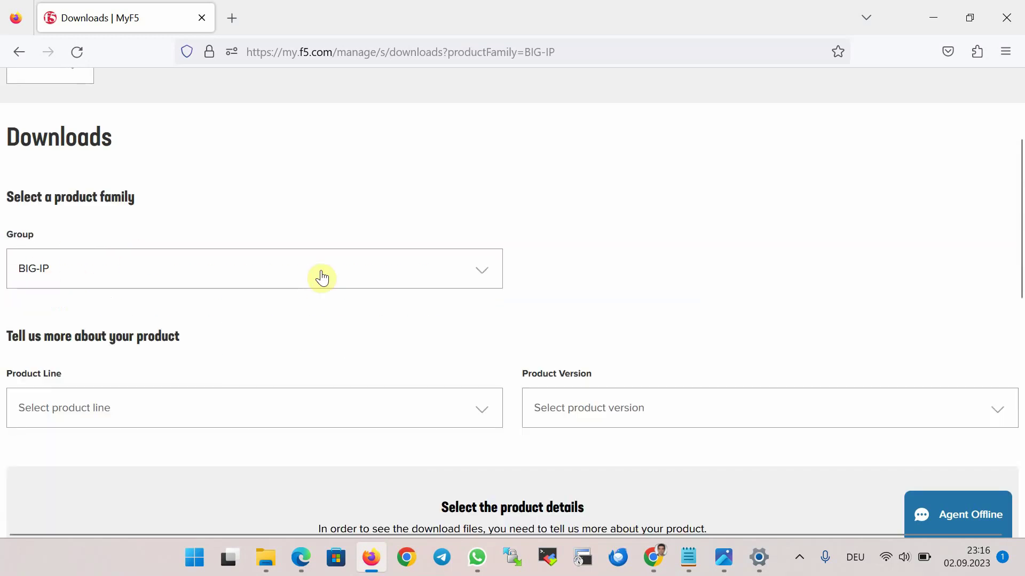
Step: Choose group BIG-IP, product line BIG-IP v17.x and product version 17.1.0
scroll(323, 277, down, 2)
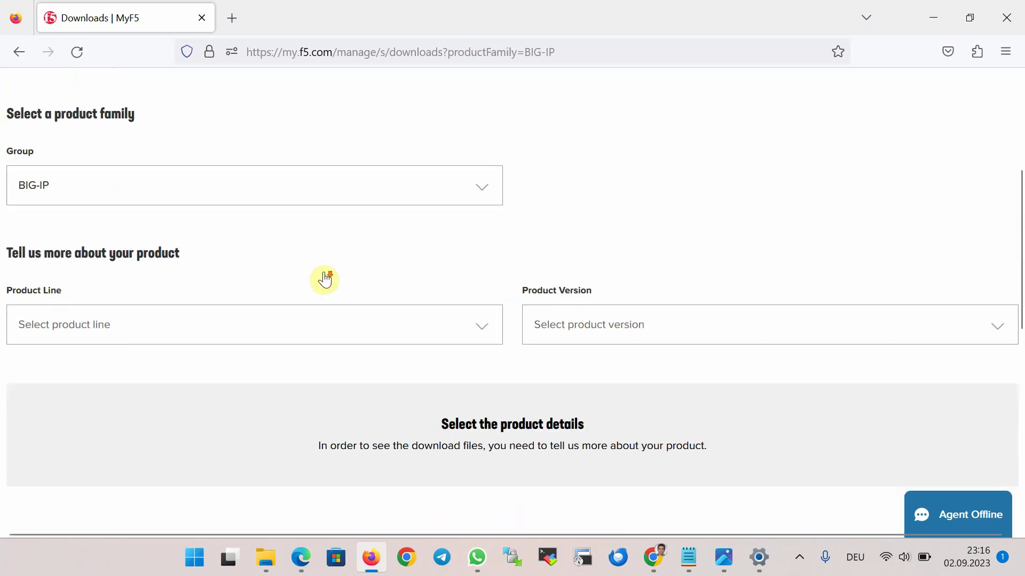
click(170, 190)
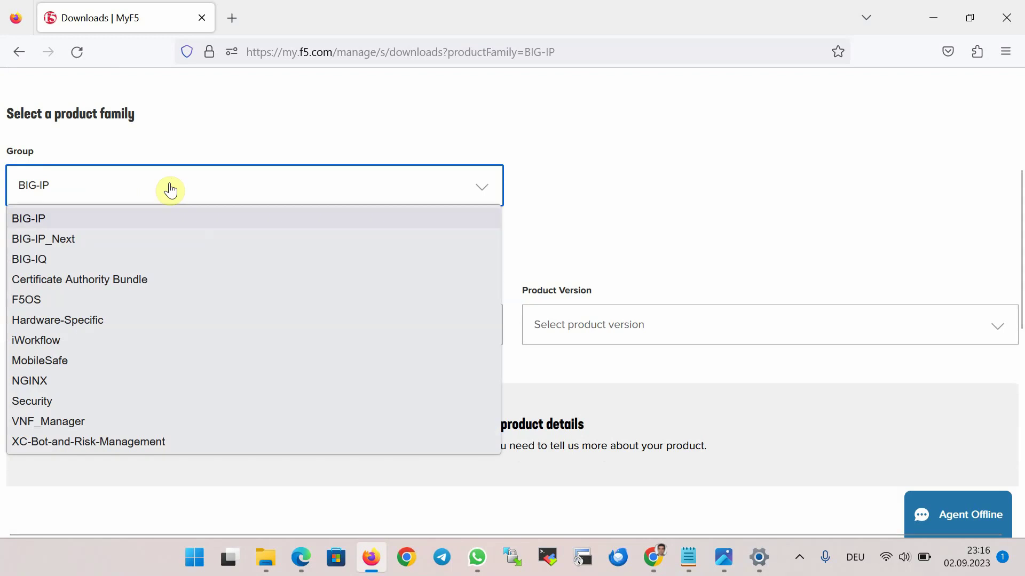
click(170, 190)
scroll(311, 263, down, 2)
click(278, 242)
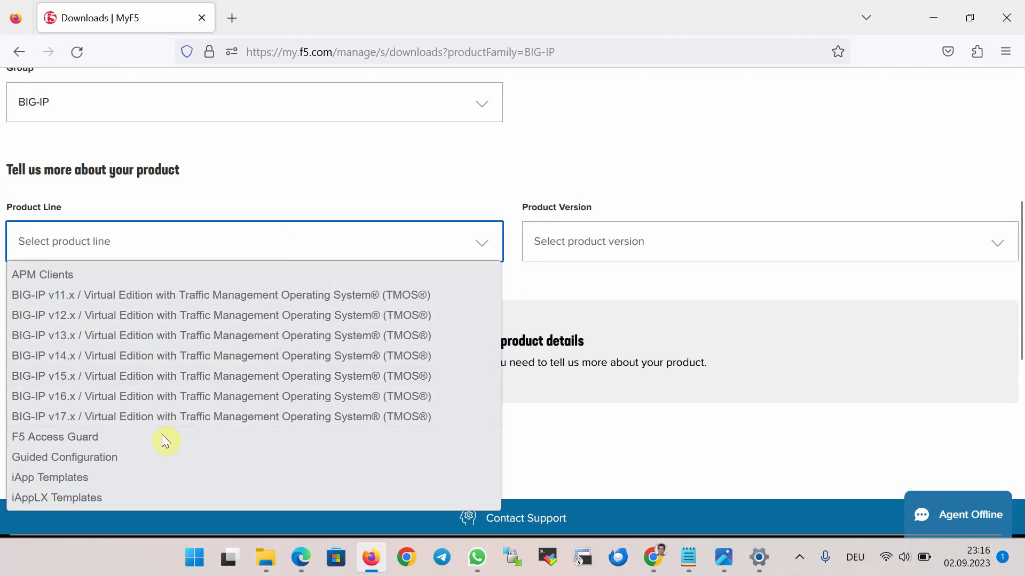
click(166, 417)
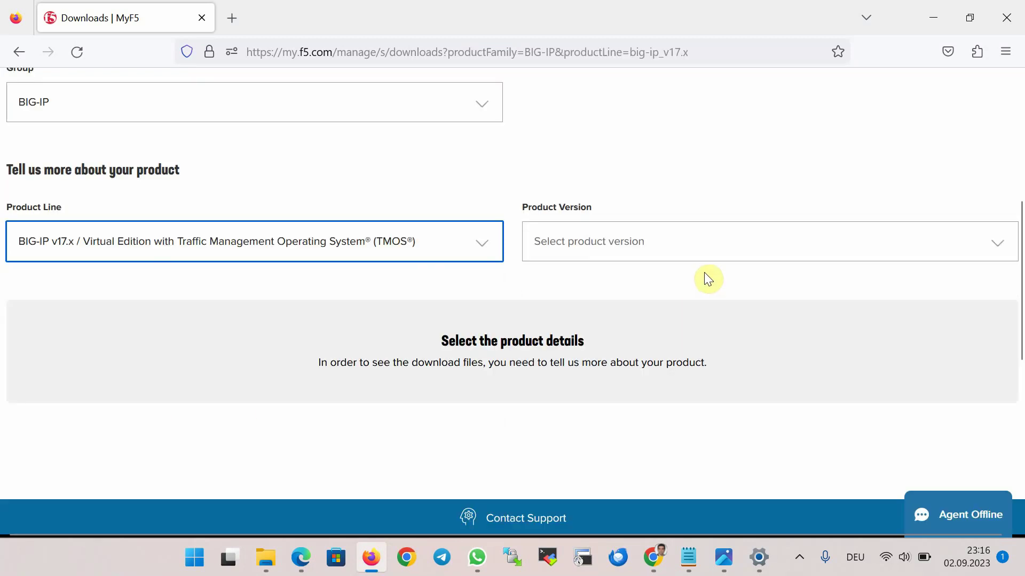
click(682, 239)
click(632, 276)
scroll(506, 326, down, 1)
Step: Search the page for 'virtual' and select the 17.1.0.2_Virtual-Edition release
scroll(507, 326, down, 10)
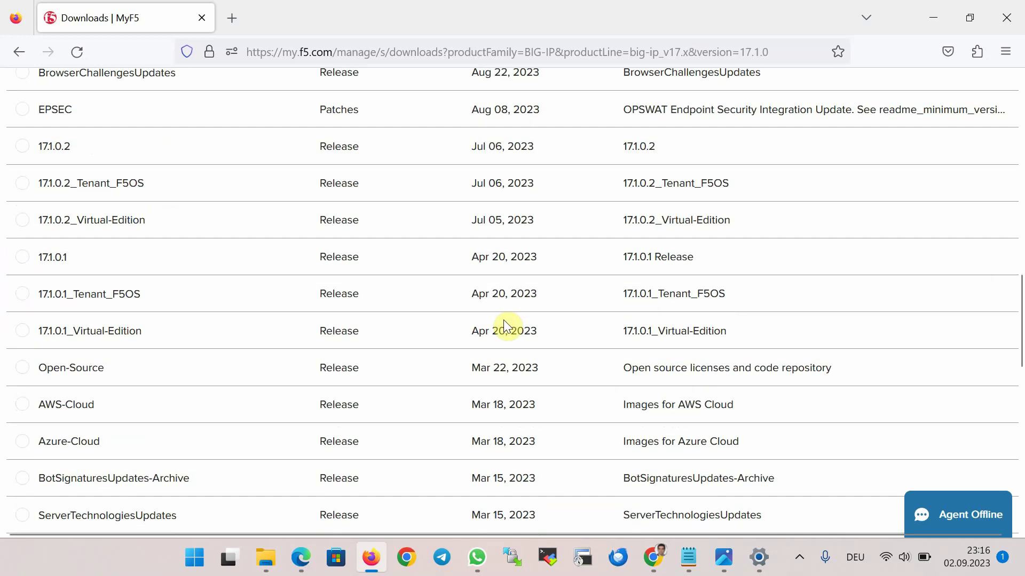
key(ctrl+f)
text(vi)
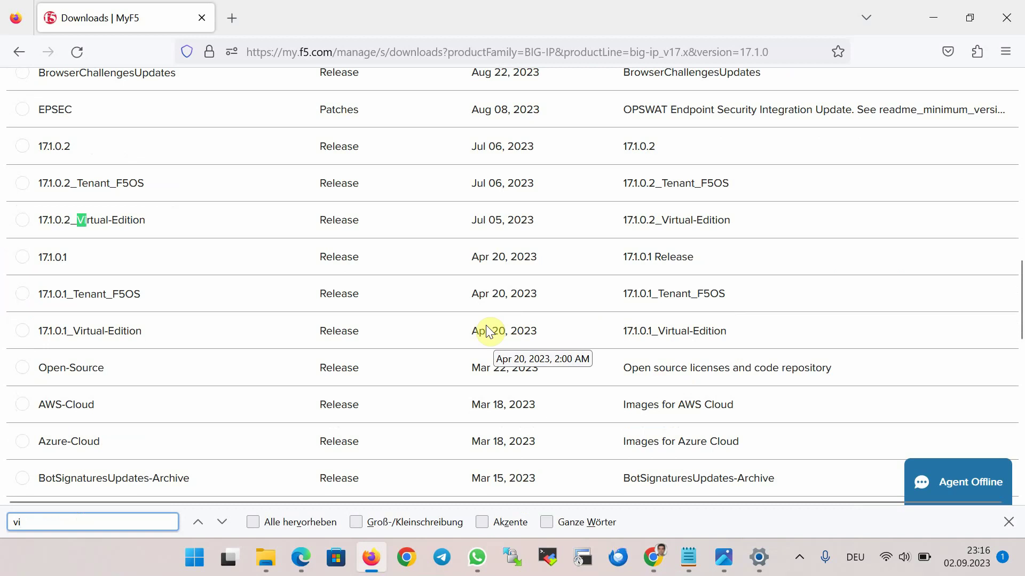
text(rtual)
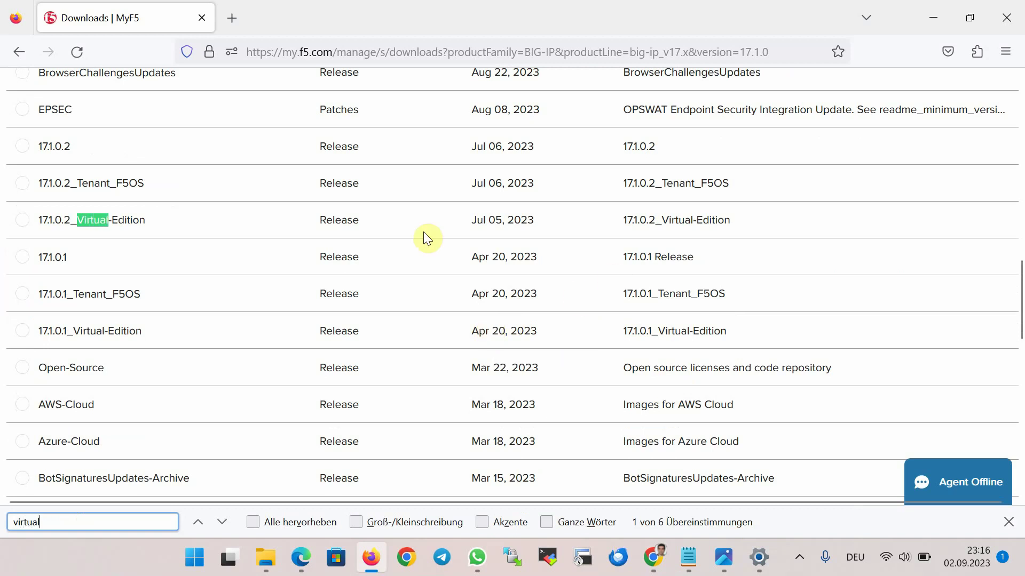
scroll(270, 261, up, 5)
scroll(272, 264, down, 5)
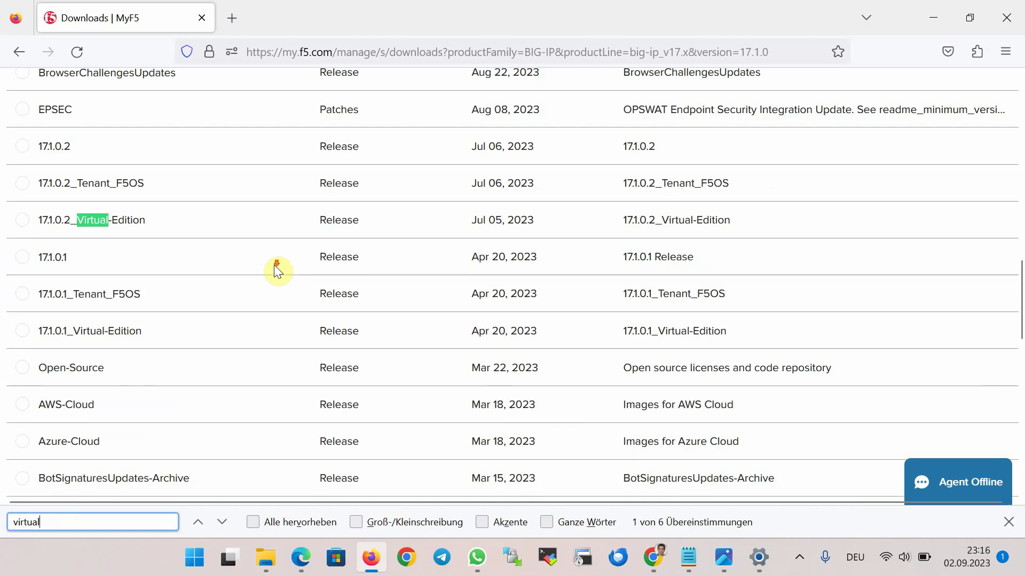
click(22, 221)
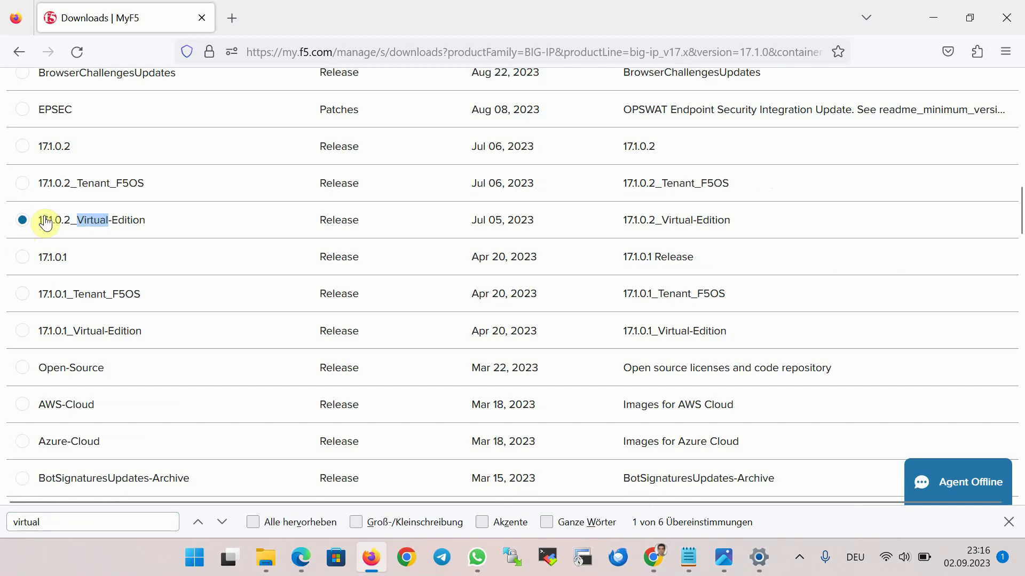
Step: Search the download file list for 'ova' to locate the VMware image
key(ctrl+f)
key(Return)
key(Return)
key(Return)
key(Return)
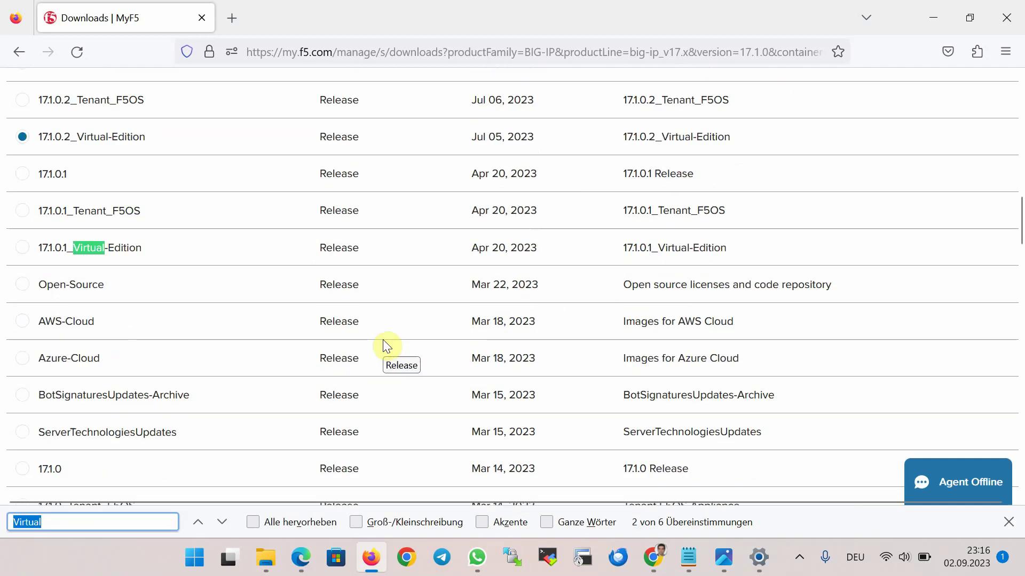
scroll(384, 339, down, 2)
scroll(393, 337, up, 6)
scroll(393, 337, down, 4)
scroll(393, 337, down, 5)
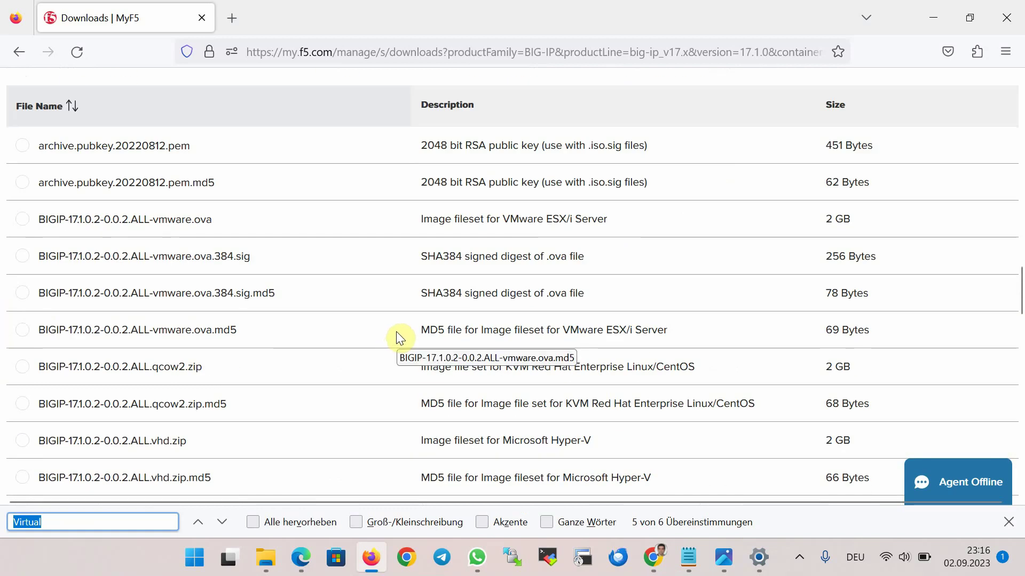
text(ova)
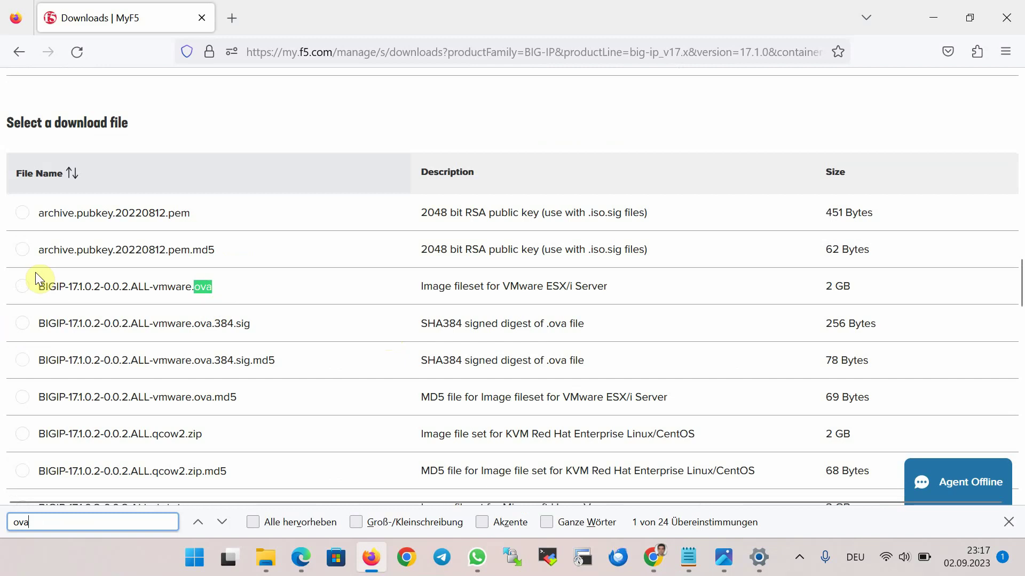
Step: Download BIGIP-17.1.0.2-0.0.2.ALL-vmware.ova from the USA - WEST COAST location
click(22, 286)
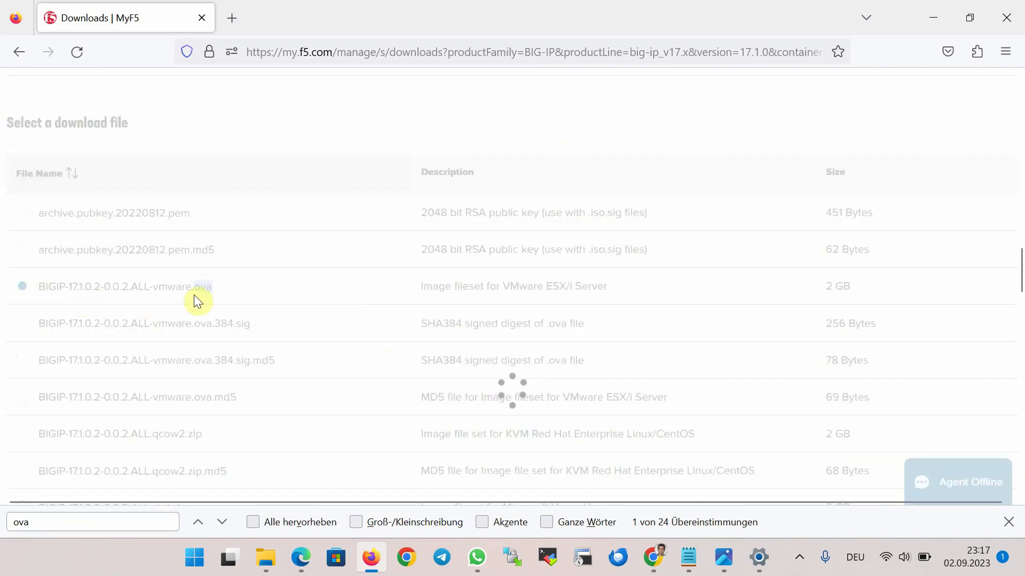
scroll(670, 274, down, 10)
scroll(669, 282, up, 8)
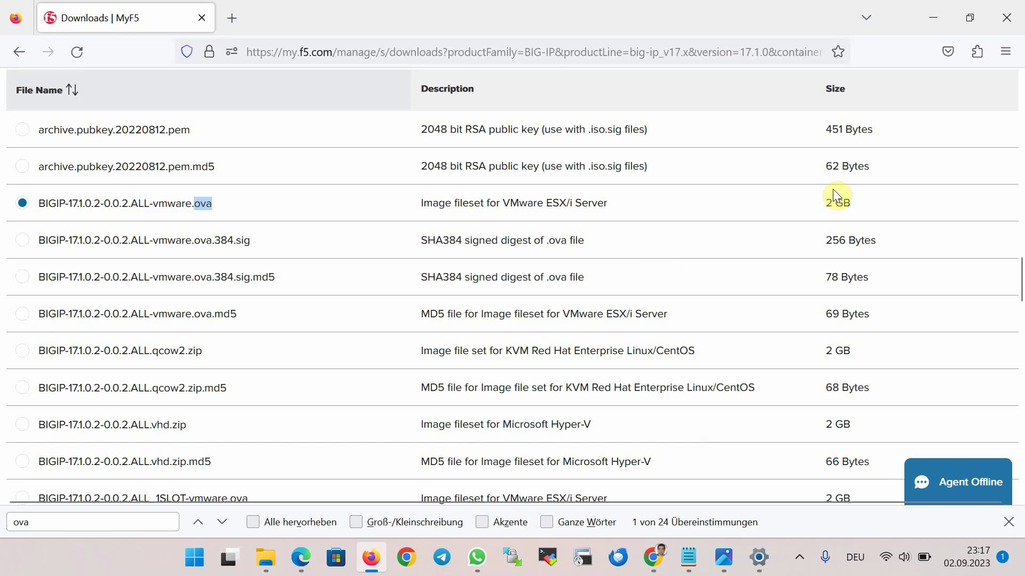
scroll(501, 320, down, 15)
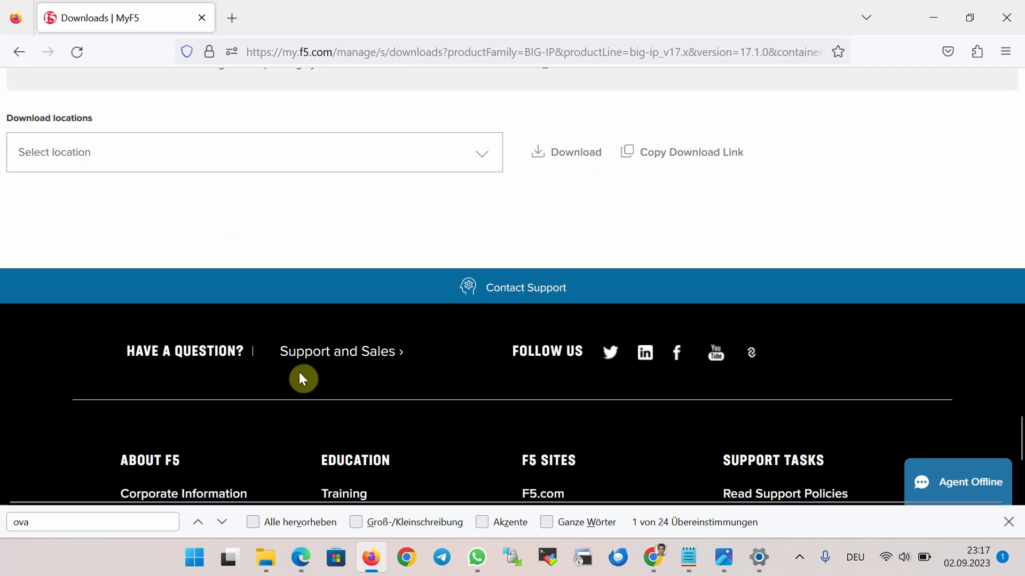
scroll(154, 250, up, 2)
scroll(153, 252, up, 1)
click(151, 316)
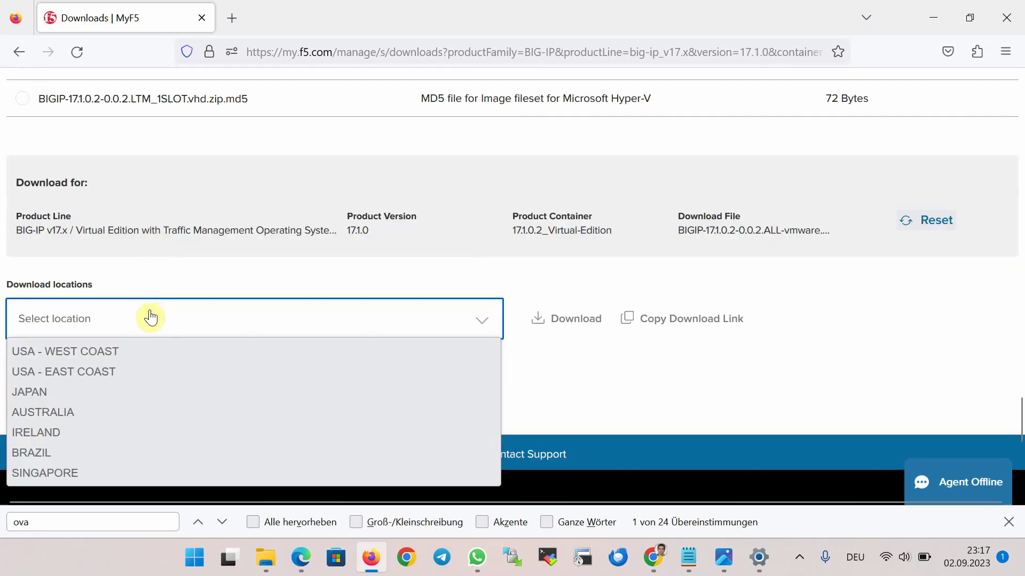
click(154, 352)
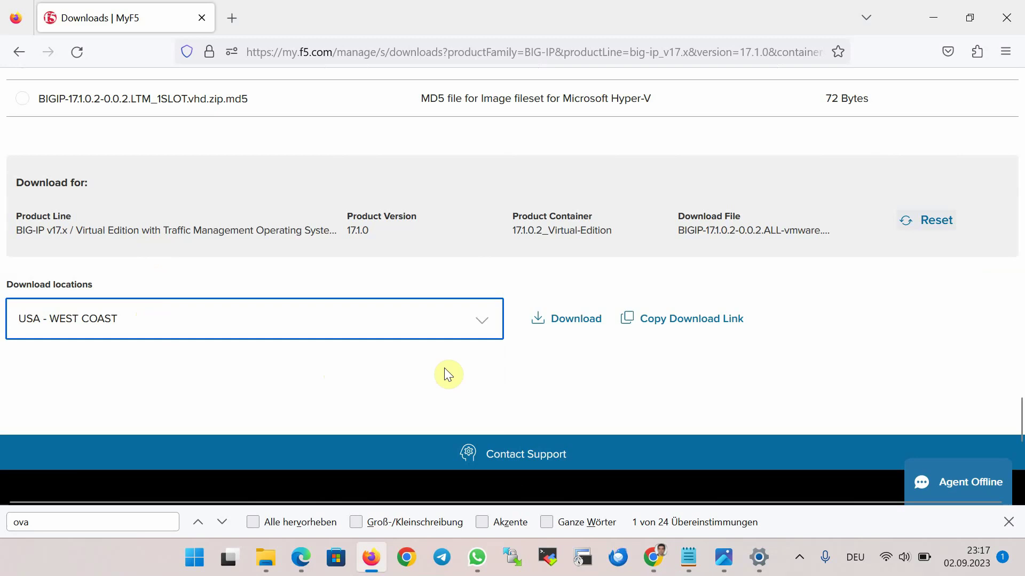
click(575, 323)
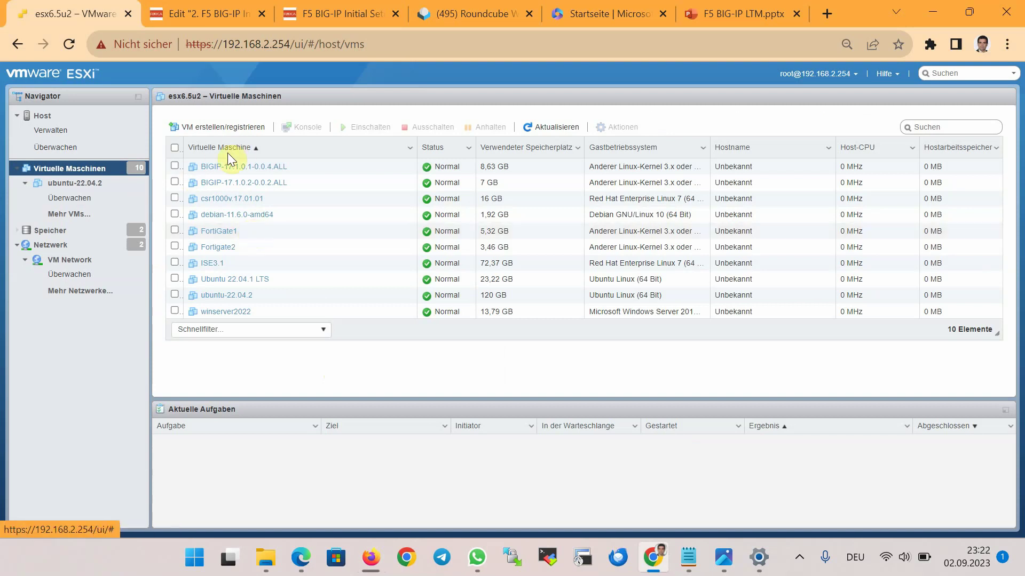
Step: Start a new VM from the downloaded BIG-IP OVA file and name it ltm2
click(216, 142)
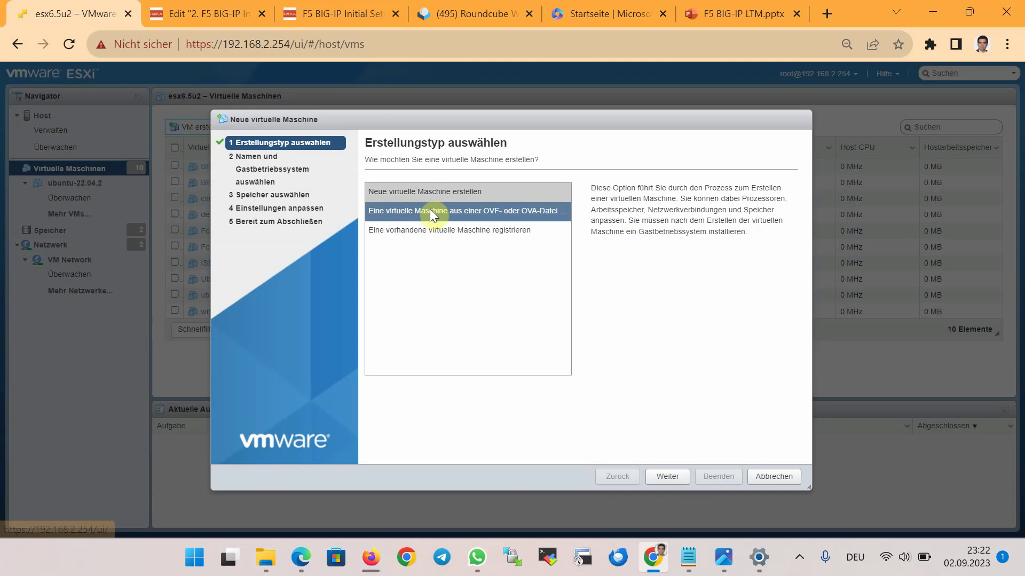
click(666, 477)
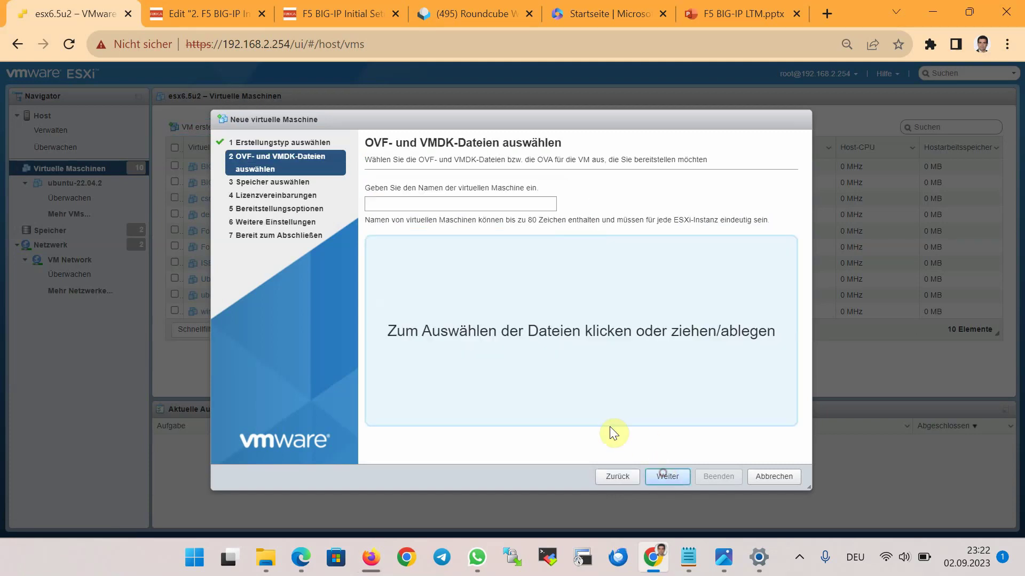
click(526, 297)
double_click(389, 206)
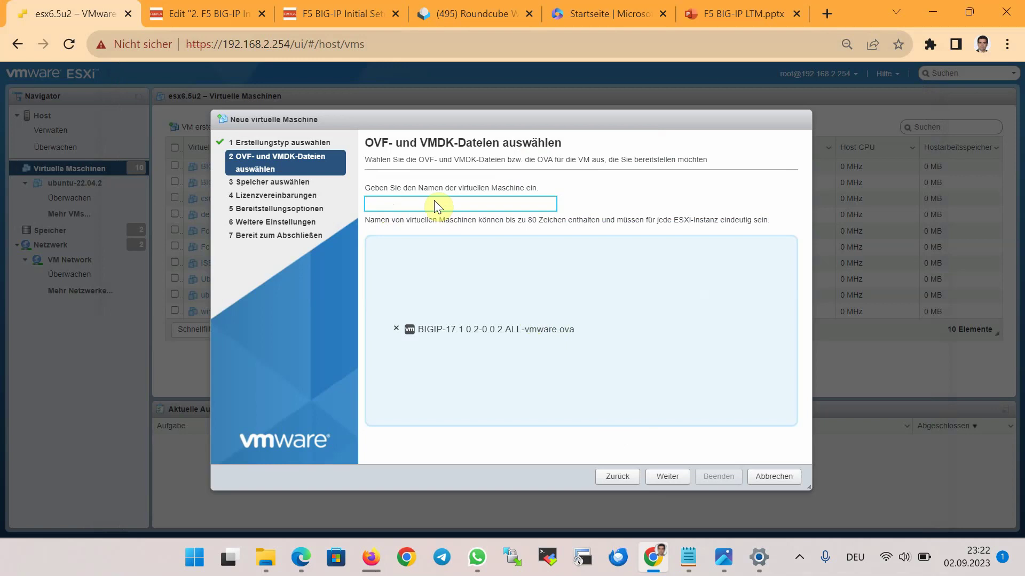
text(ltm2)
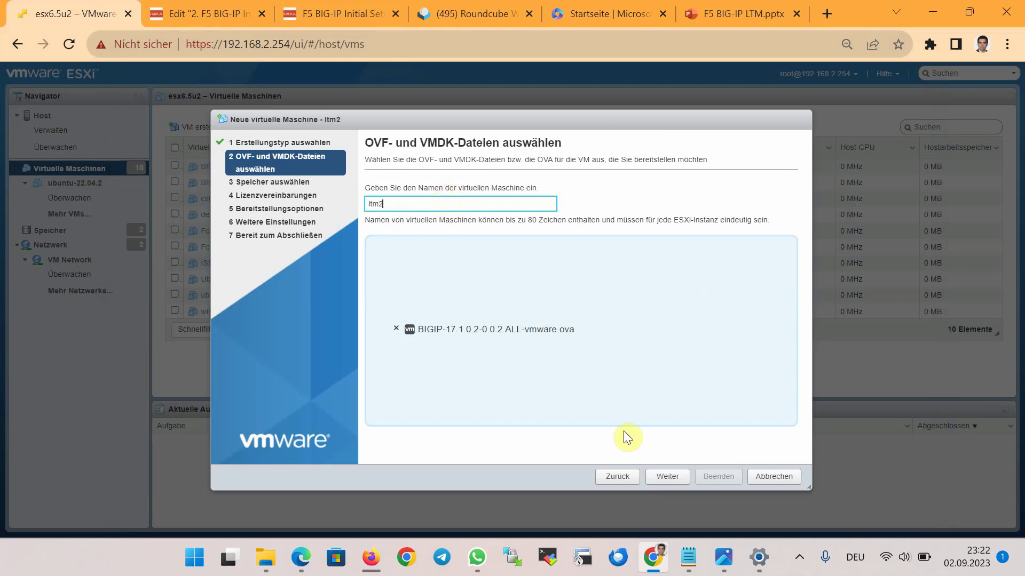
Step: Place ltm2 on datastore2 and accept the F5 licence agreement
click(668, 479)
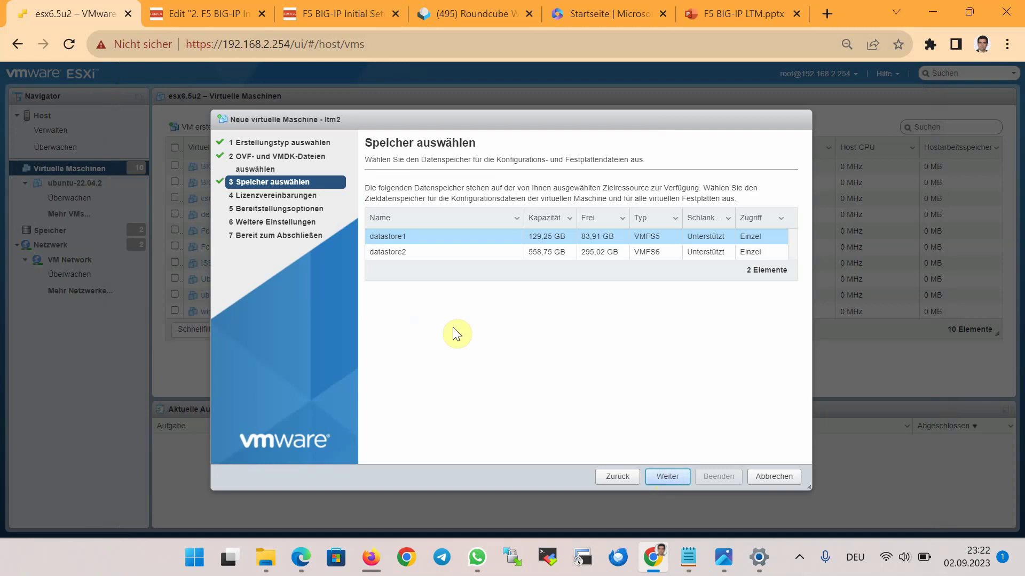
click(439, 259)
click(662, 477)
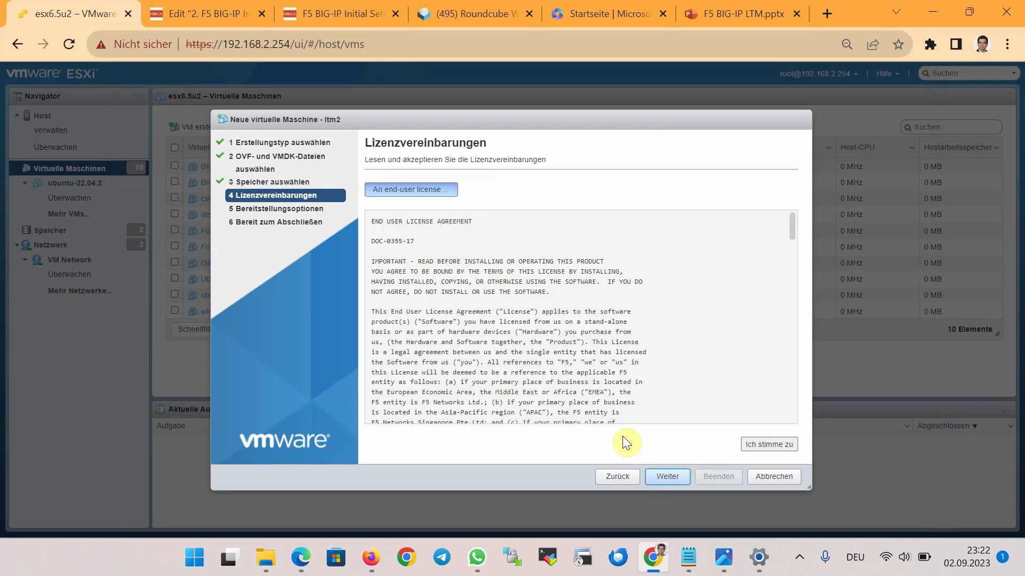
click(771, 447)
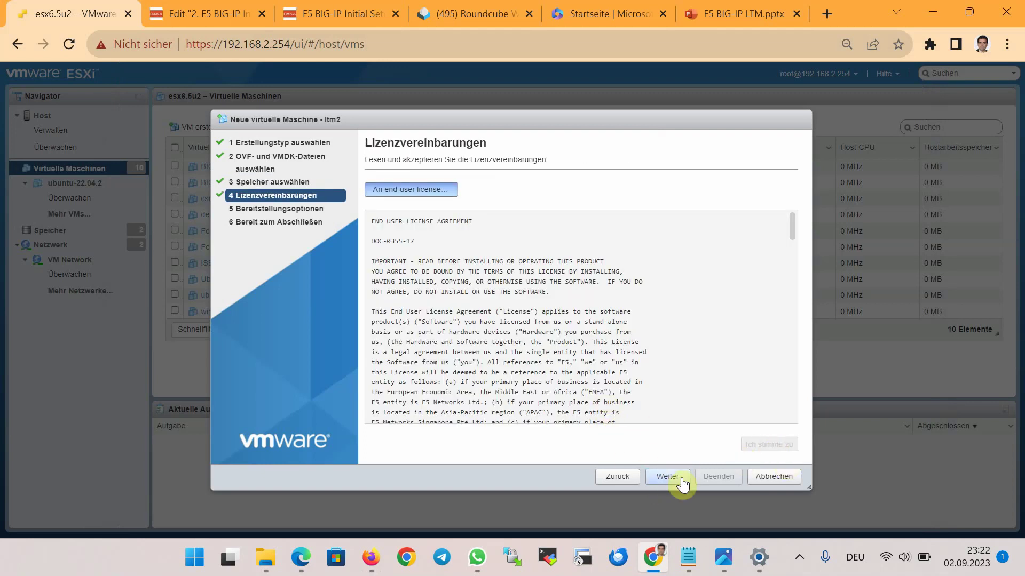
Step: Map Management, External and HA to VM Network, keep Internal on inside, and proceed to summary
click(668, 478)
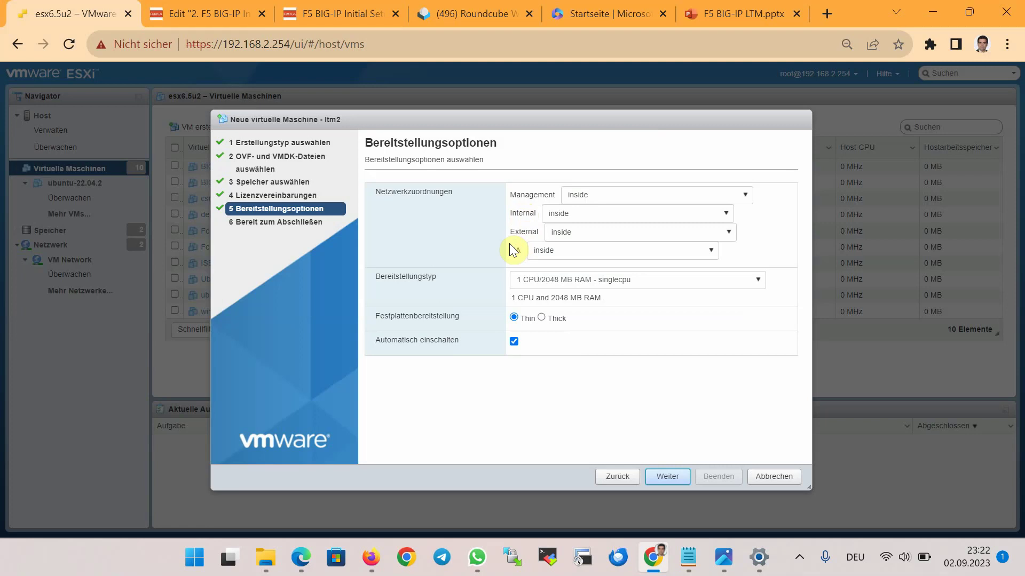
click(611, 198)
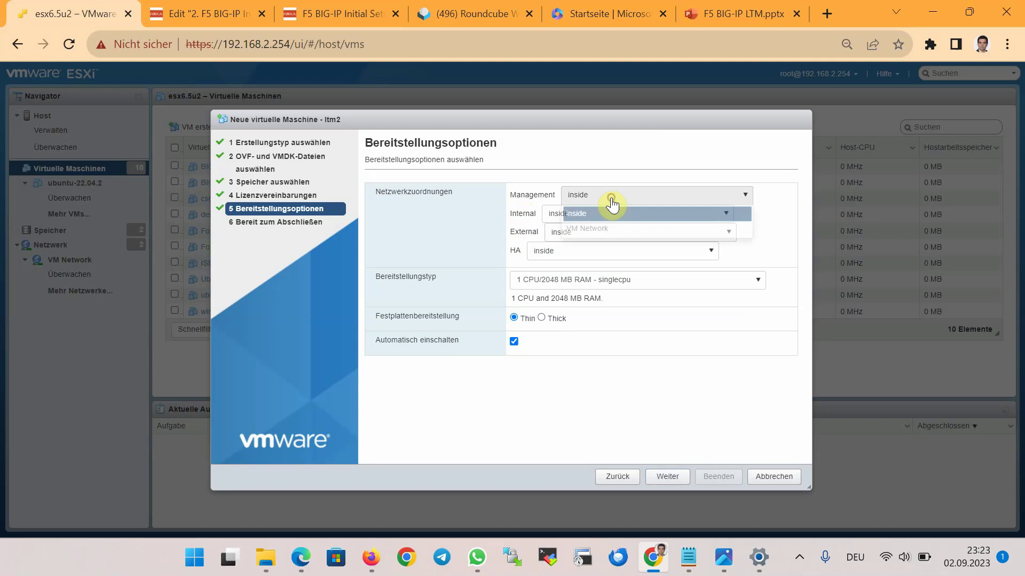
click(612, 230)
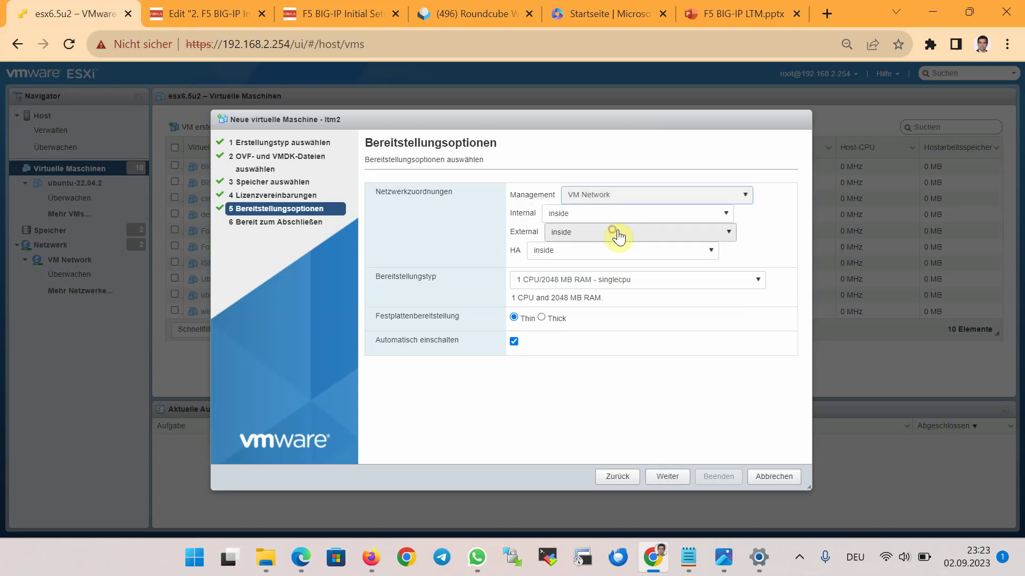
click(594, 233)
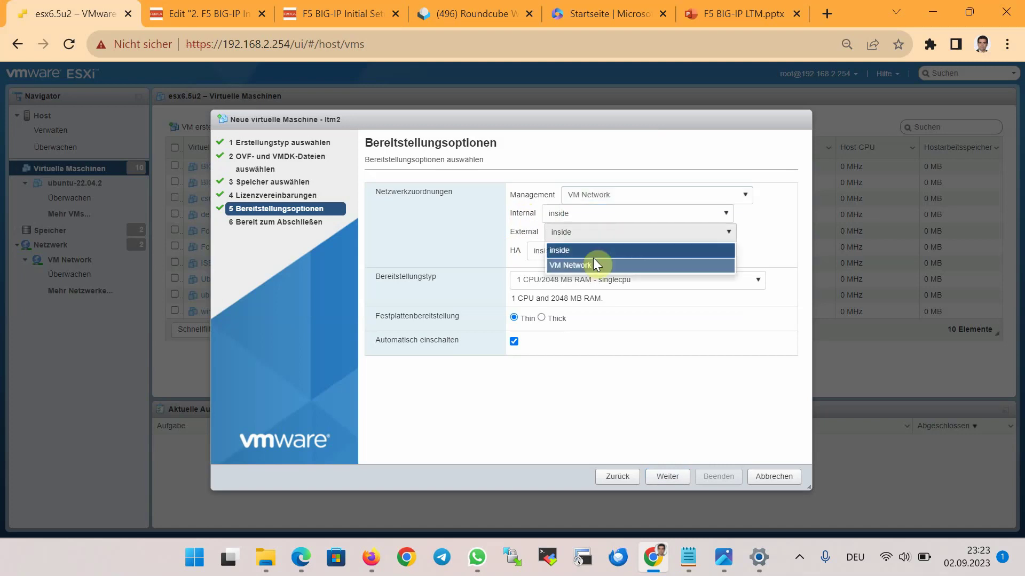
click(594, 264)
click(586, 255)
click(583, 284)
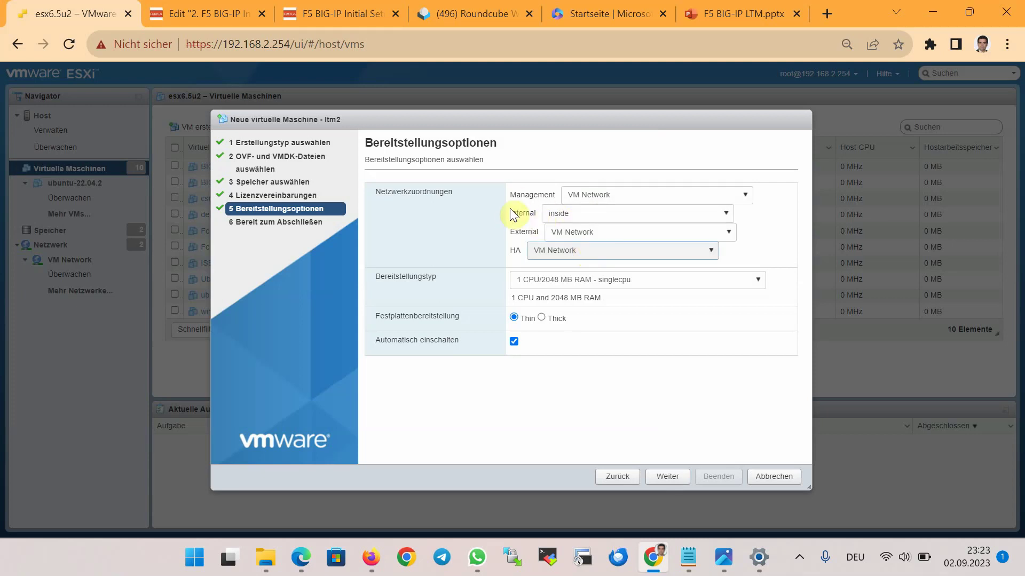
click(642, 220)
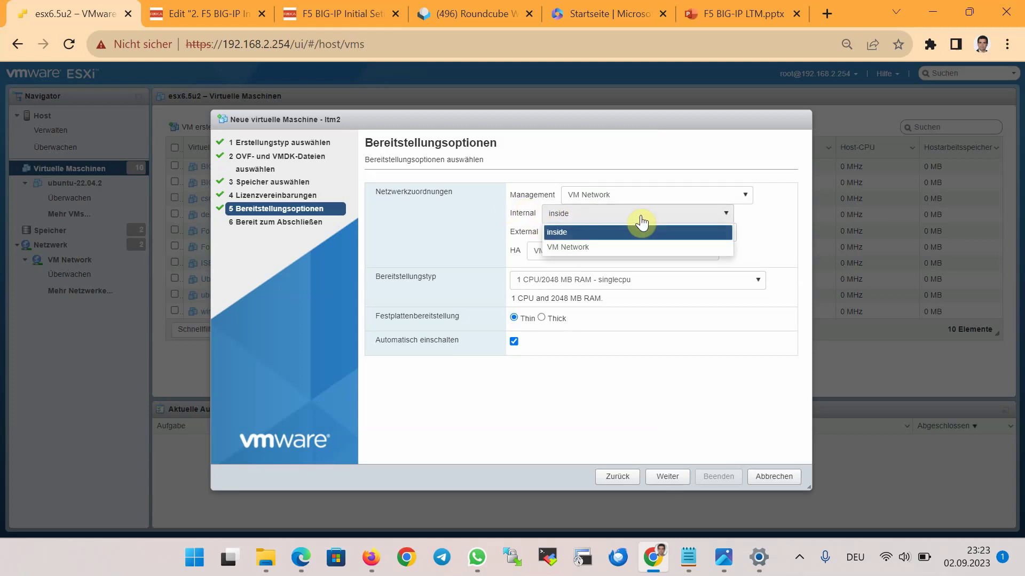
click(642, 222)
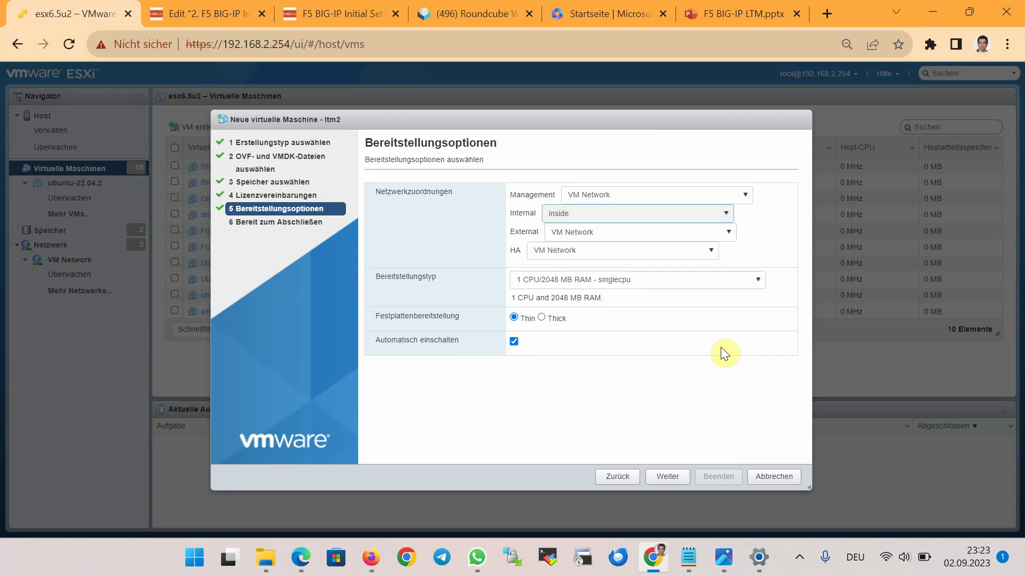
click(662, 474)
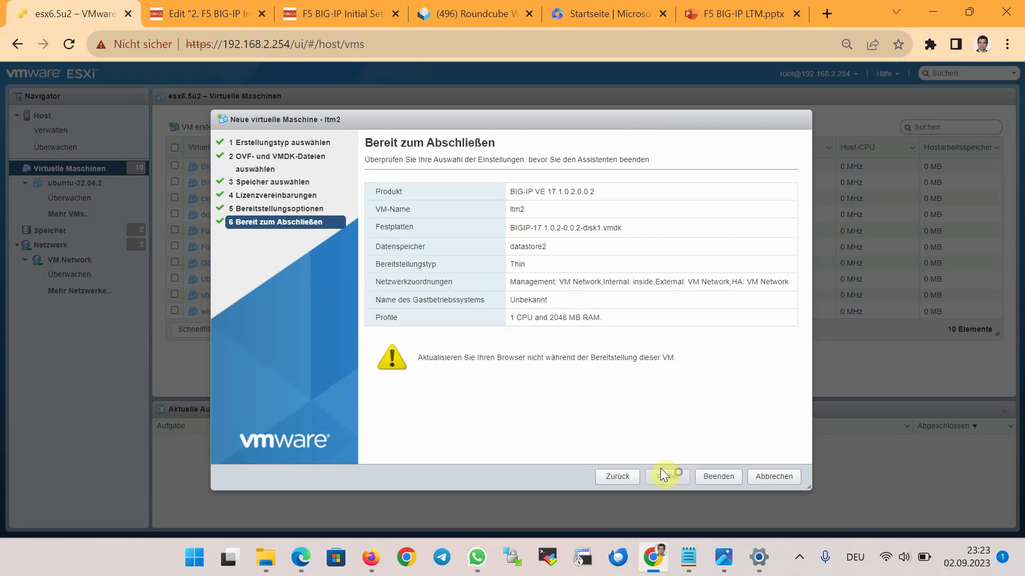
Step: Finish the import wizard so ltm2 deploys and powers on to the BIG-IP login prompt
click(717, 477)
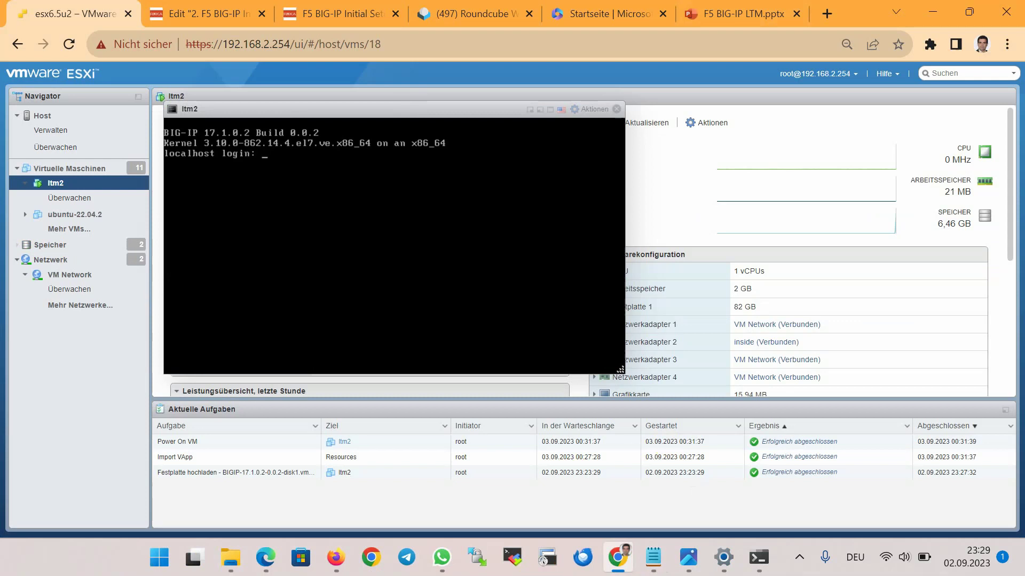
Step: Log in to the ltm2 console as root with the default password and set a new root password
text(root?)
key(BackSpace)
text(defaul)
key(BackSpace)
key(BackSpace)
key(BackSpace)
key(BackSpace)
key(BackSpace)
key(BackSpace)
key(Return)
key(Return)
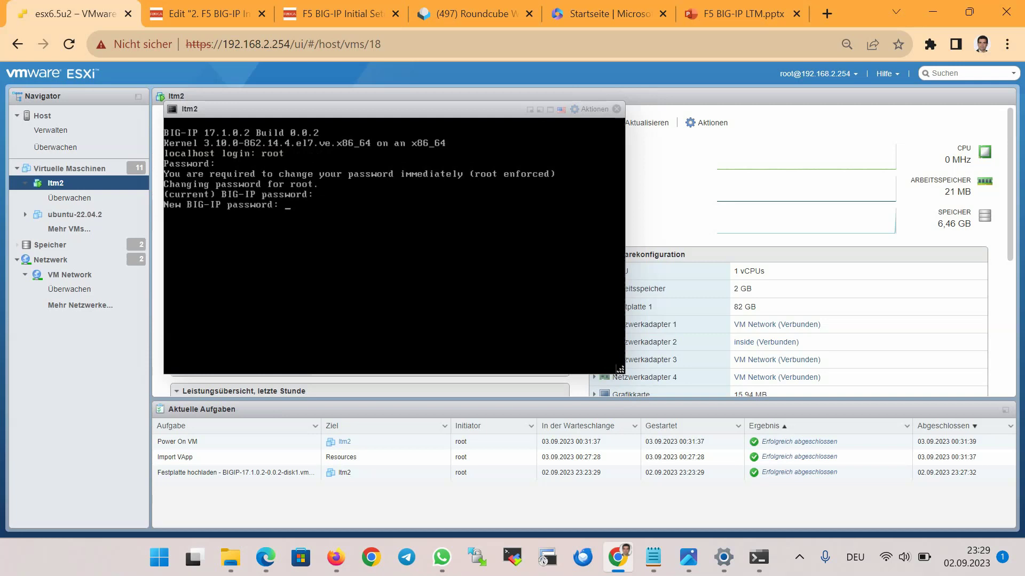
key(Return)
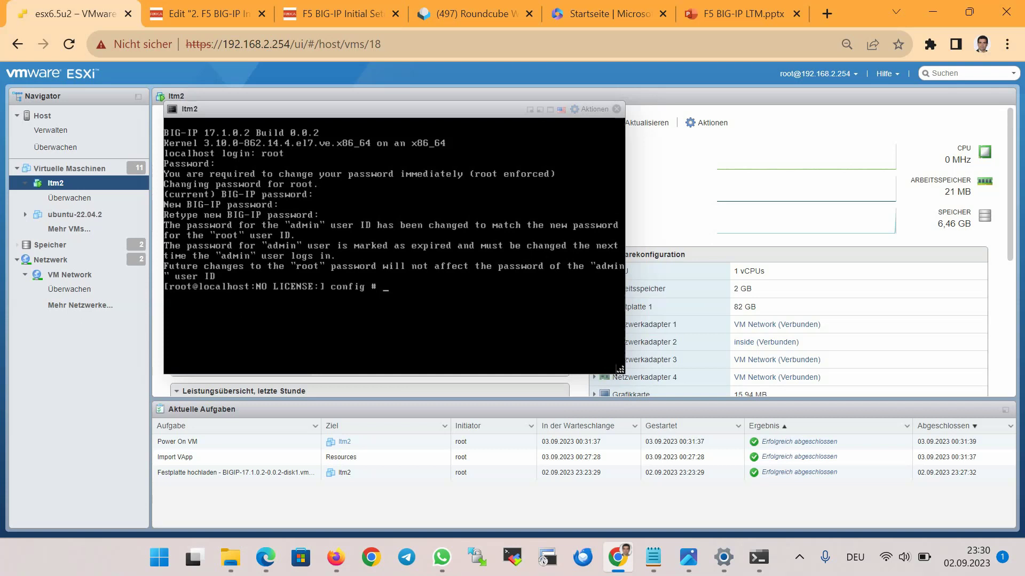
key(Return)
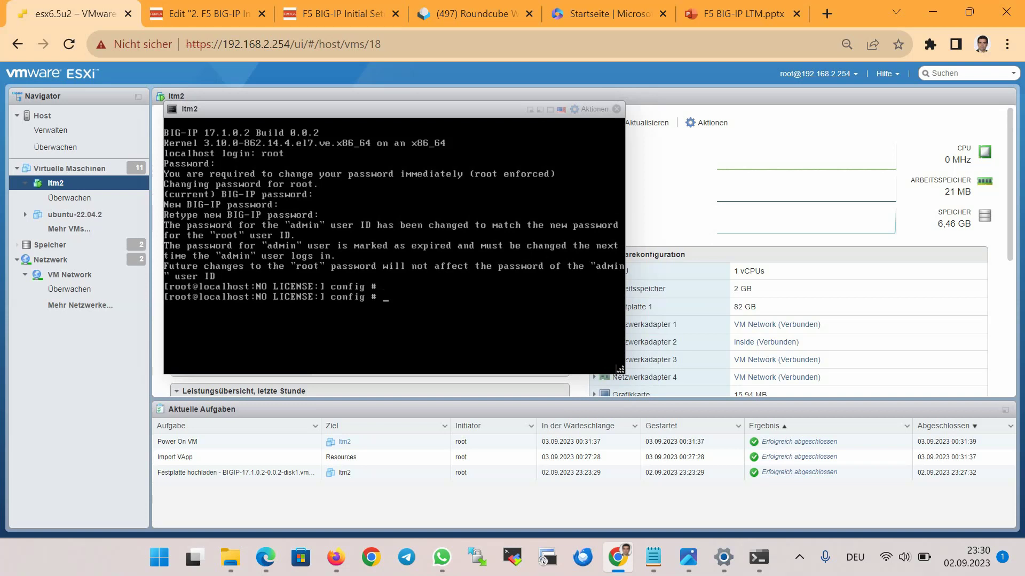
Step: Run ls, pwd and ifconfig mgmt to see the management address 192.168.2.187
text(ls)
key(Return)
text(pwd)
key(Return)
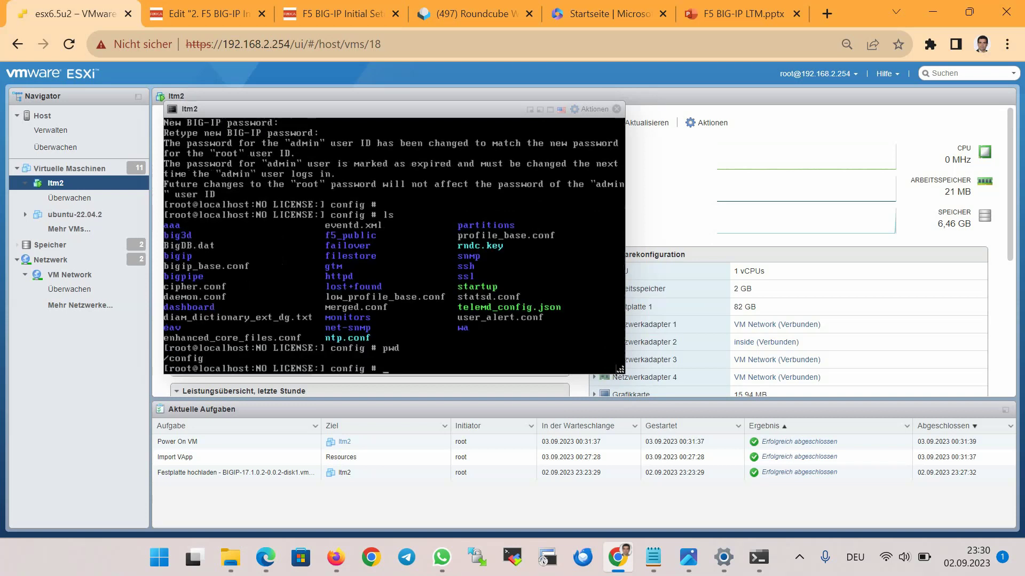
text(ifconfig mgmt)
key(Return)
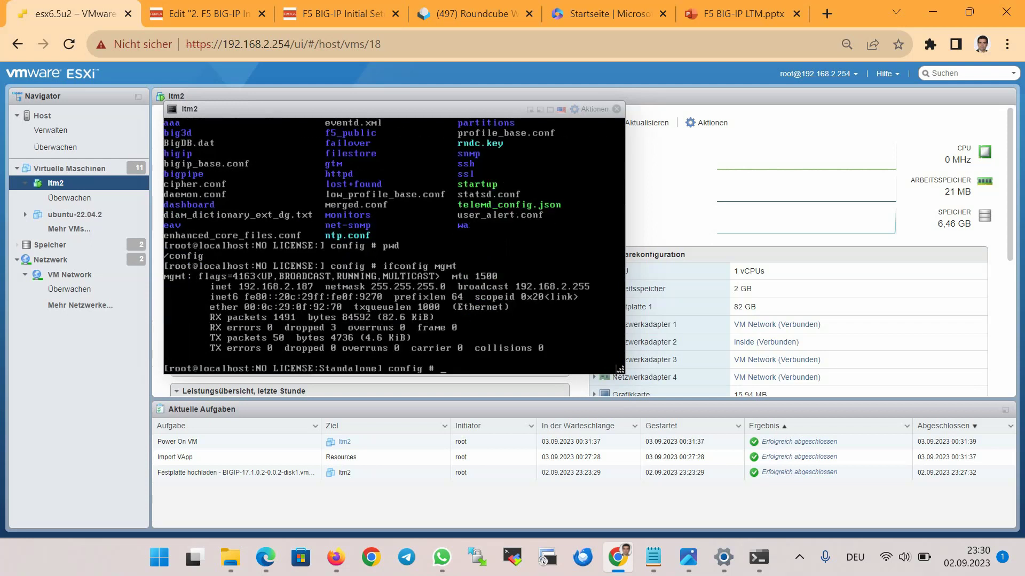
Step: Launch the F5 Management Port Setup utility with config mgmt
key(Return)
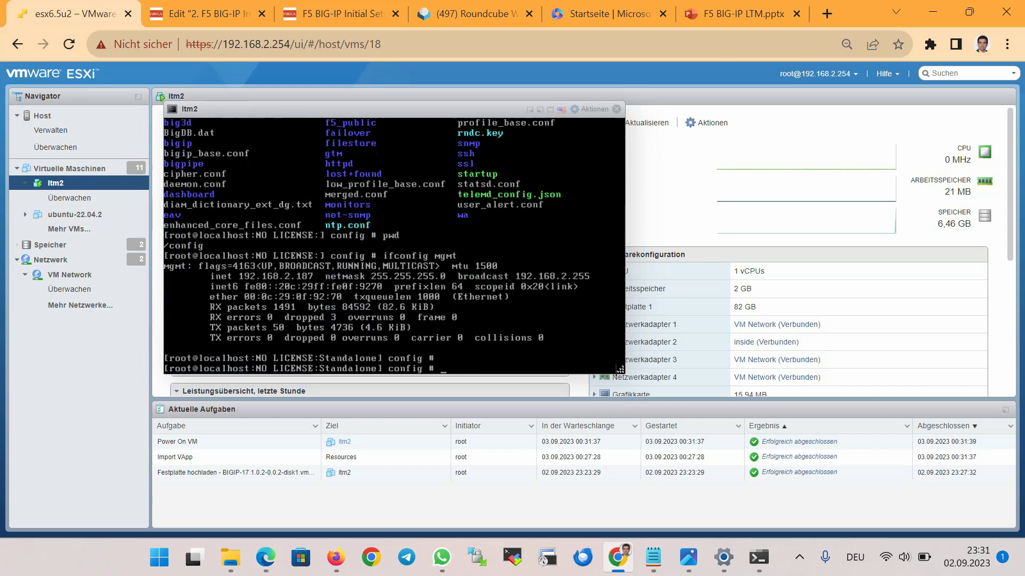
text(config mgmt)
key(Return)
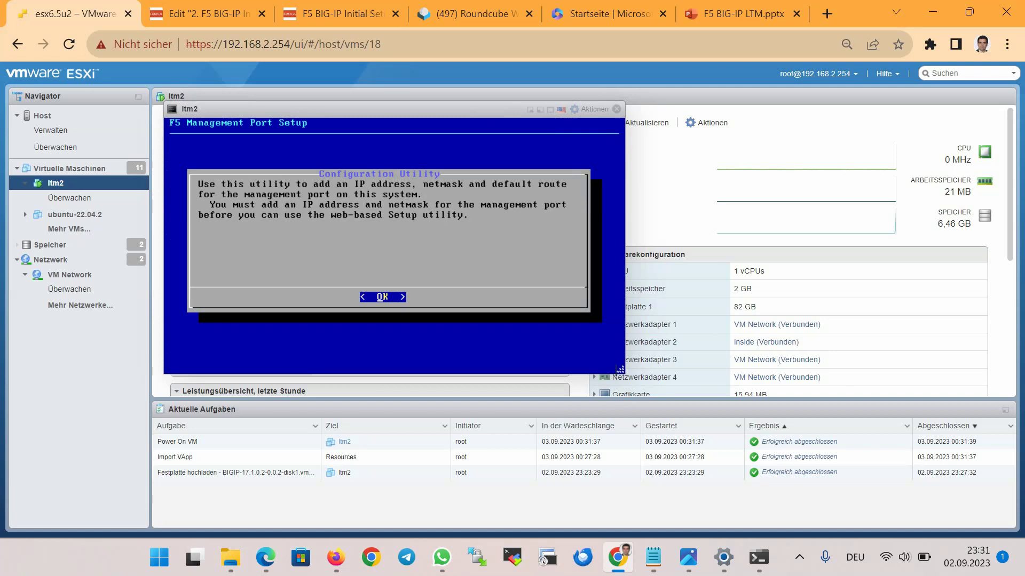
Step: Choose manual IPv4 configuration and change the management IP to 192.168.1.187
key(Return)
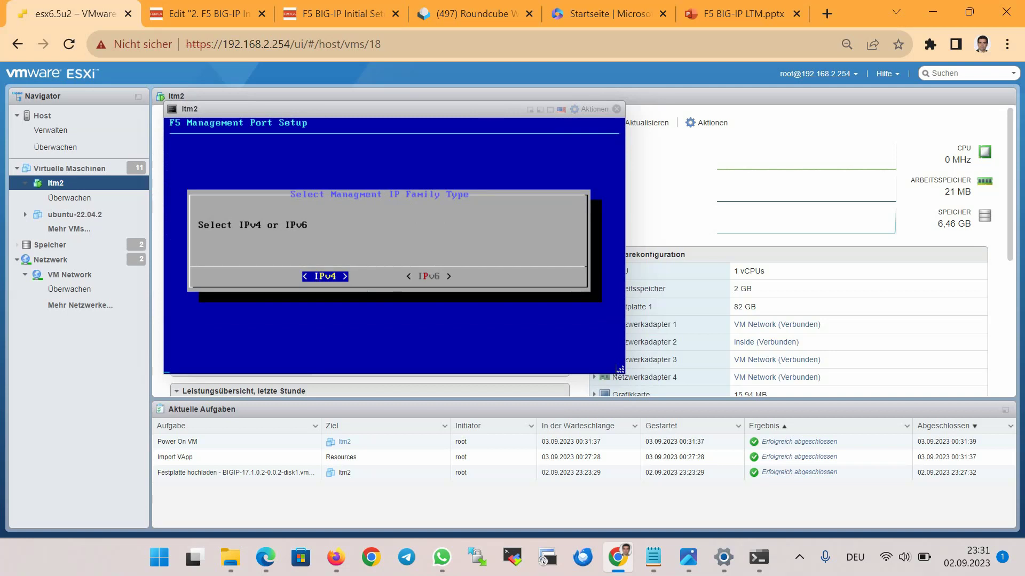
key(Return)
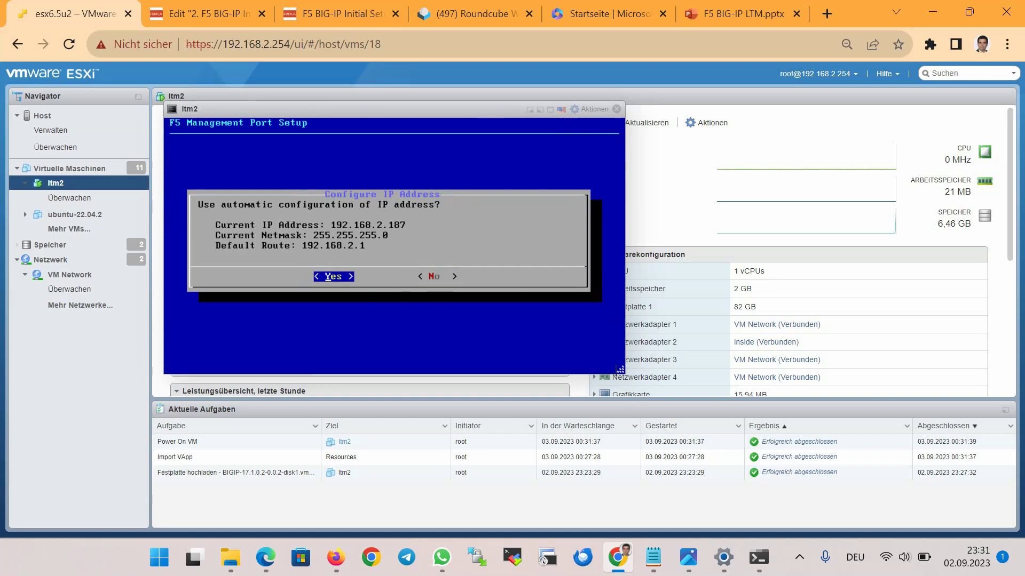
key(Right)
key(Return)
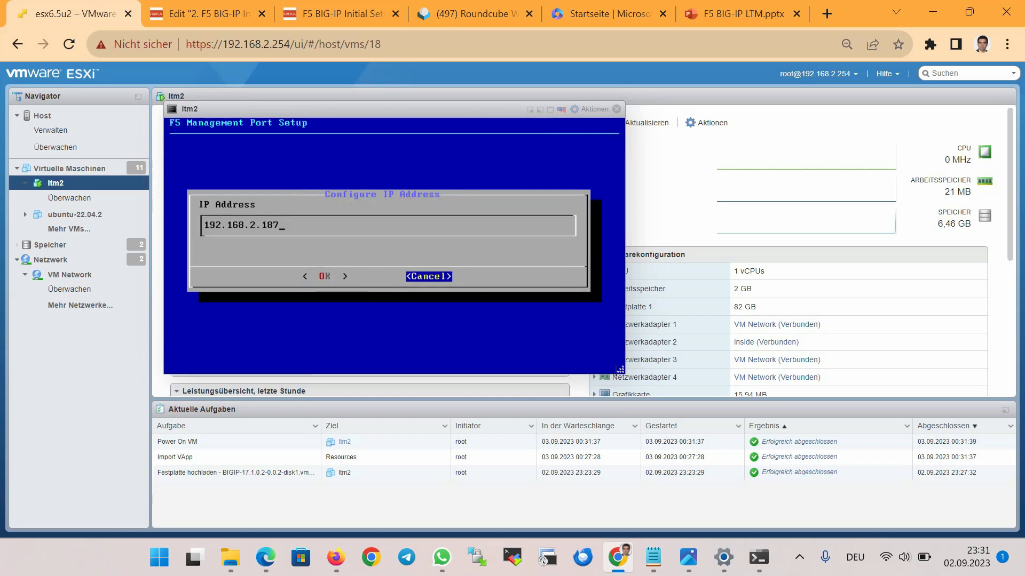
key(Left)
key(Left)
key(BackSpace)
text(1)
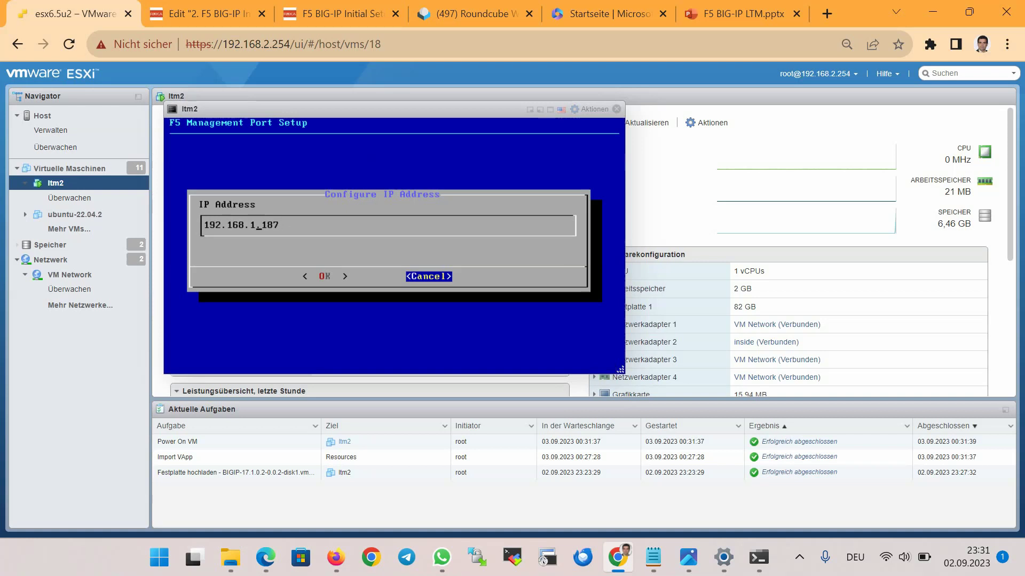
key(Tab)
key(Return)
Step: Accept netmask 255.255.255.0, skip the default route, and confirm the settings
key(Tab)
key(Return)
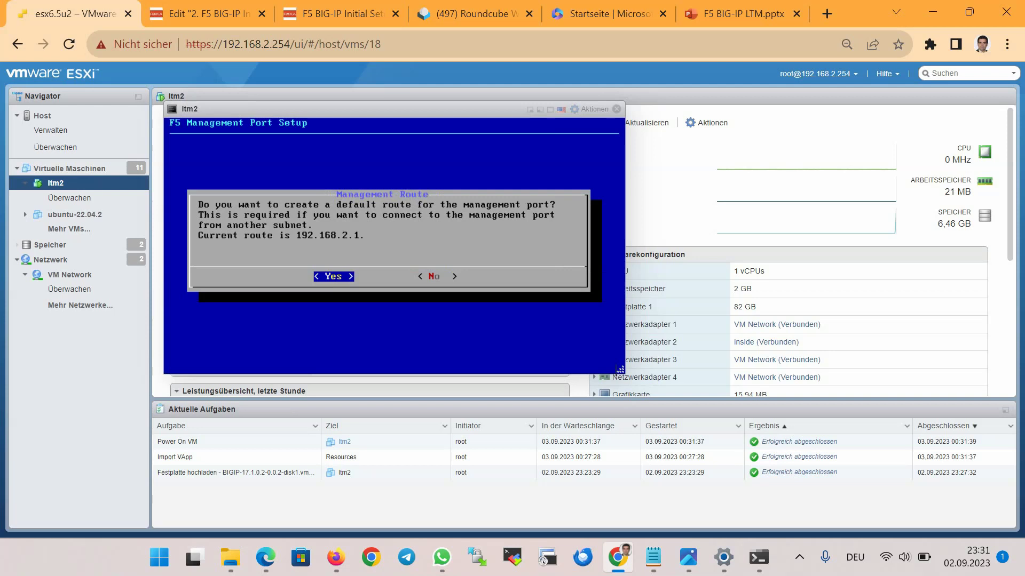
key(Right)
key(Return)
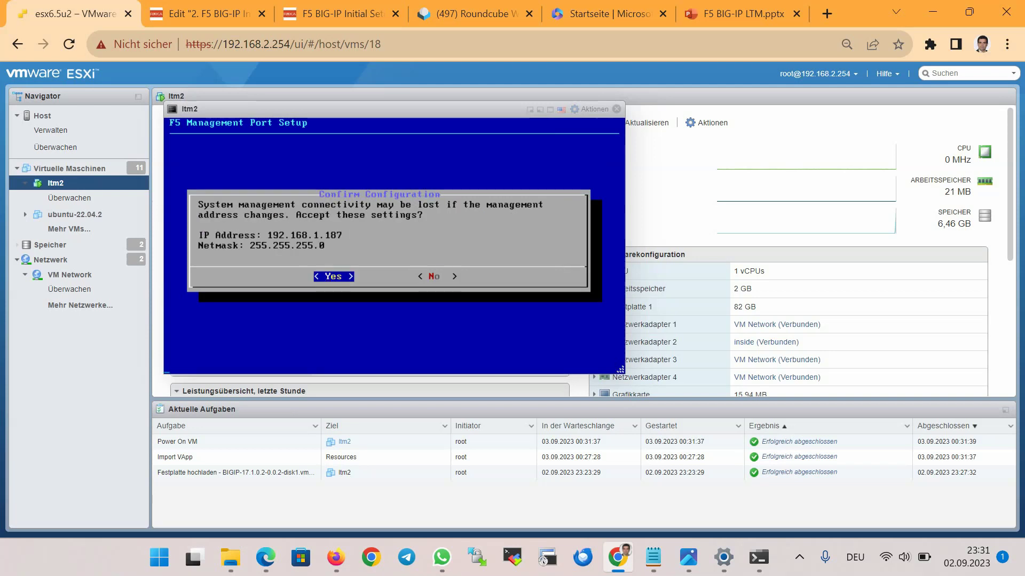
key(Return)
key(Return)
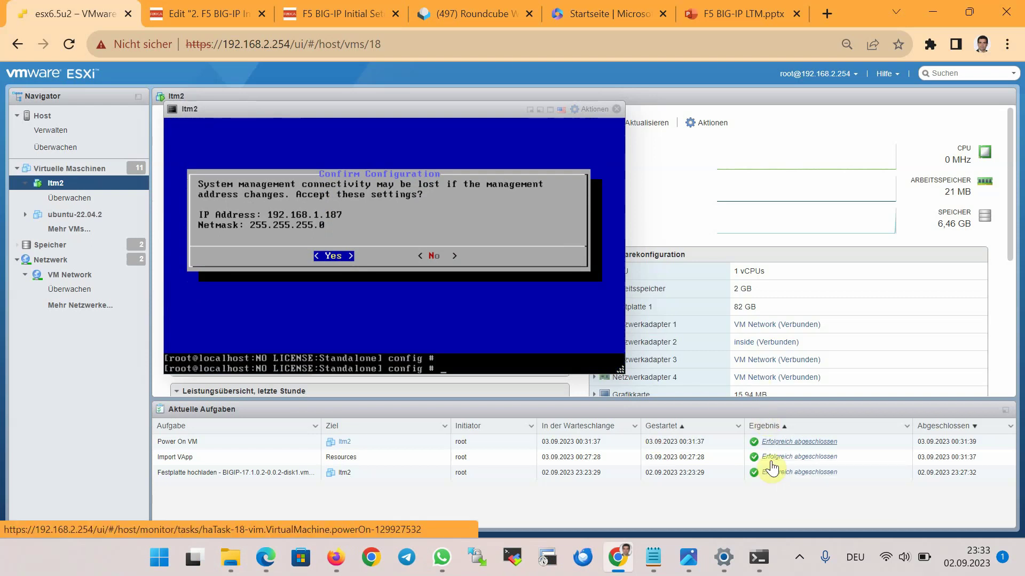
click(831, 11)
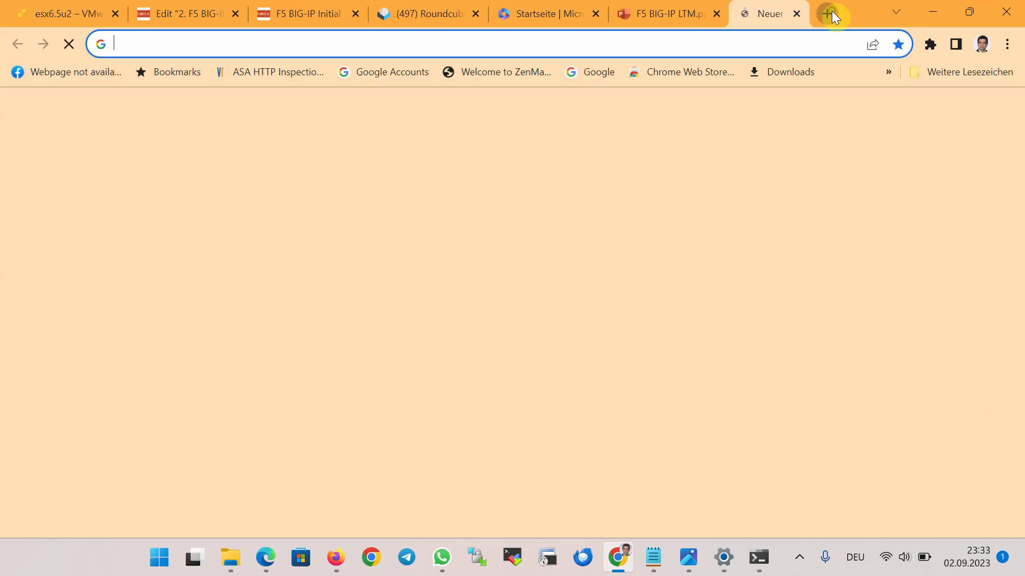
text(192)
key(Right)
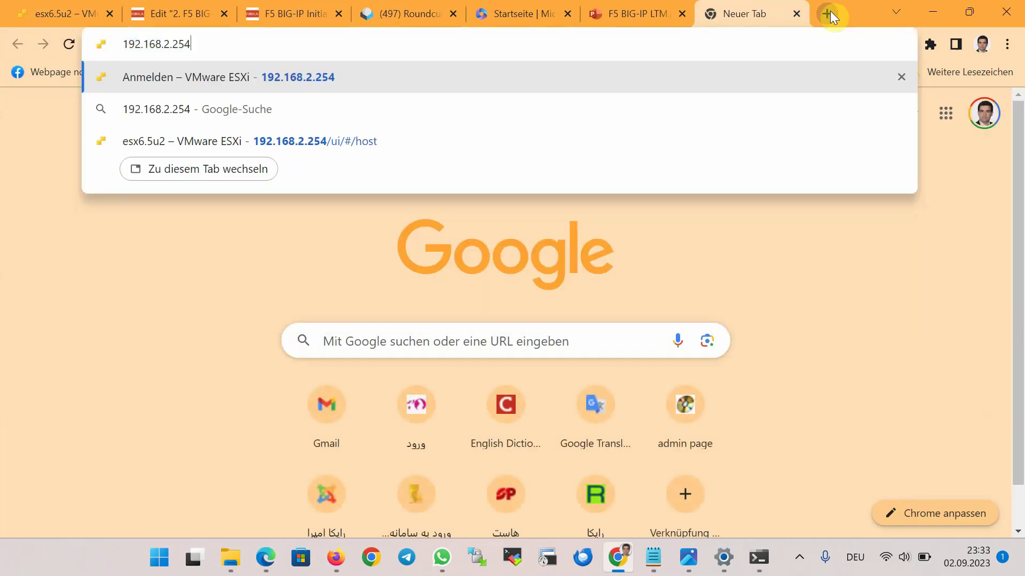
key(BackSpace)
key(BackSpace)
key(BackSpace)
key(BackSpace)
key(BackSpace)
text(1)
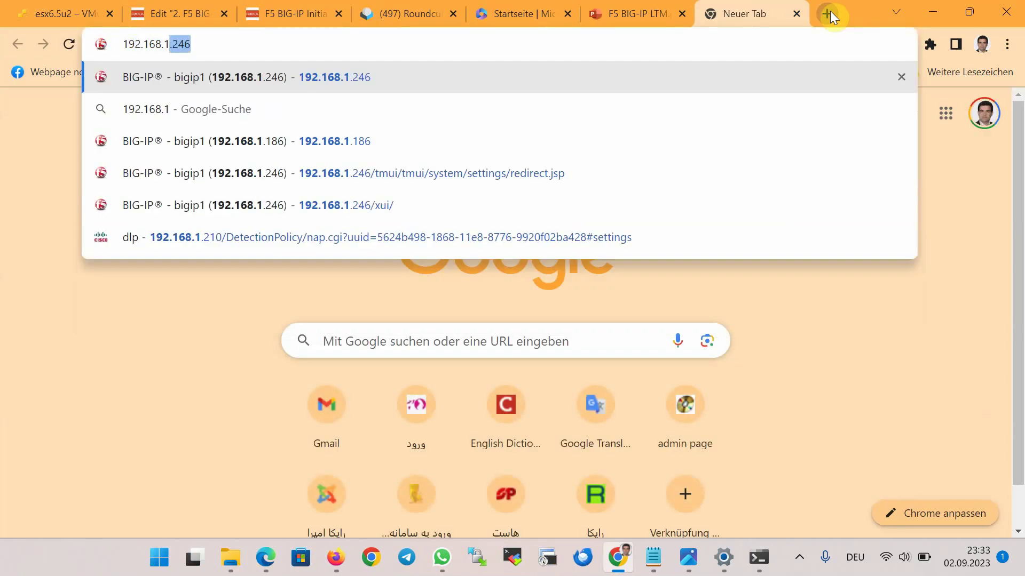
text(.187)
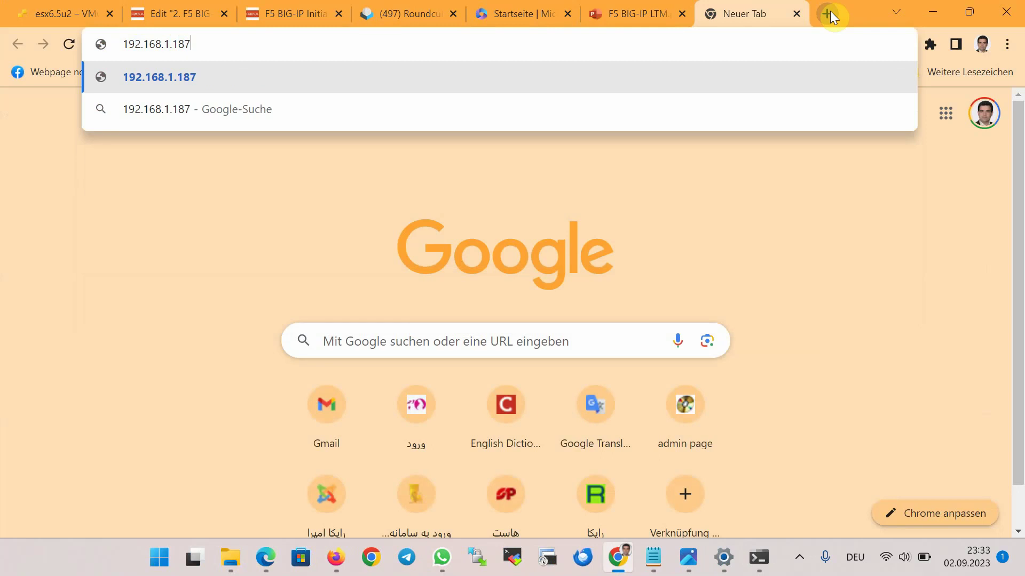
key(Return)
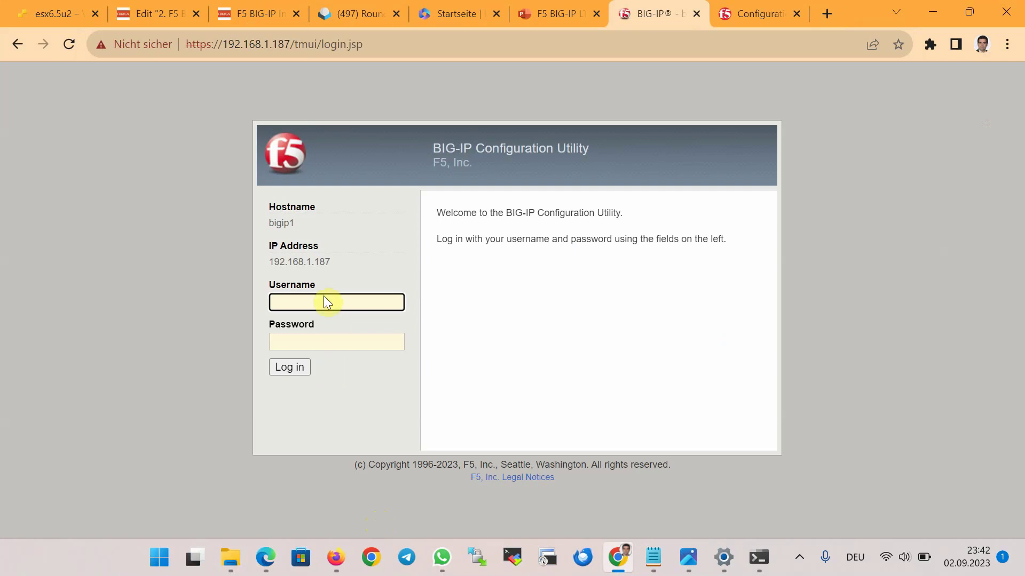
Step: Enter admin as the username and fill in the admin password
text(admin)
key(Tab)
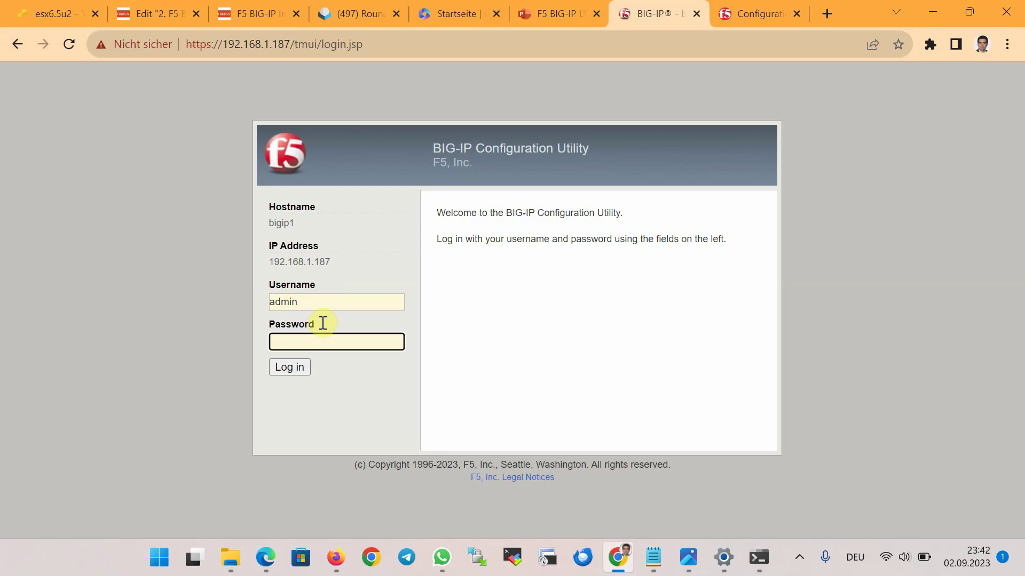
Step: Replace the expired admin password by entering the current and new passwords and saving
click(280, 368)
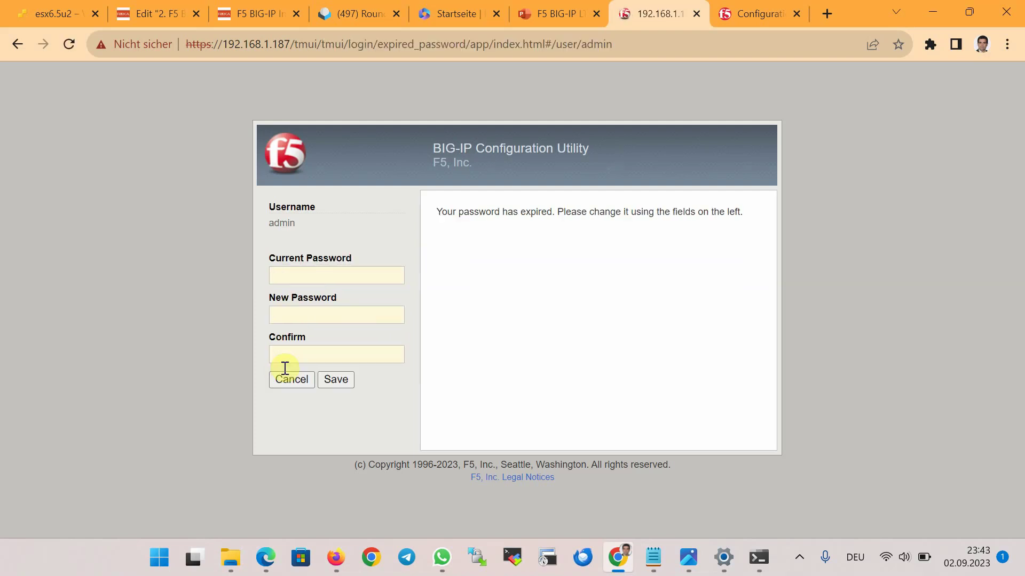
click(326, 275)
text(•••••••••••)
key(Tab)
text(•••••••••••)
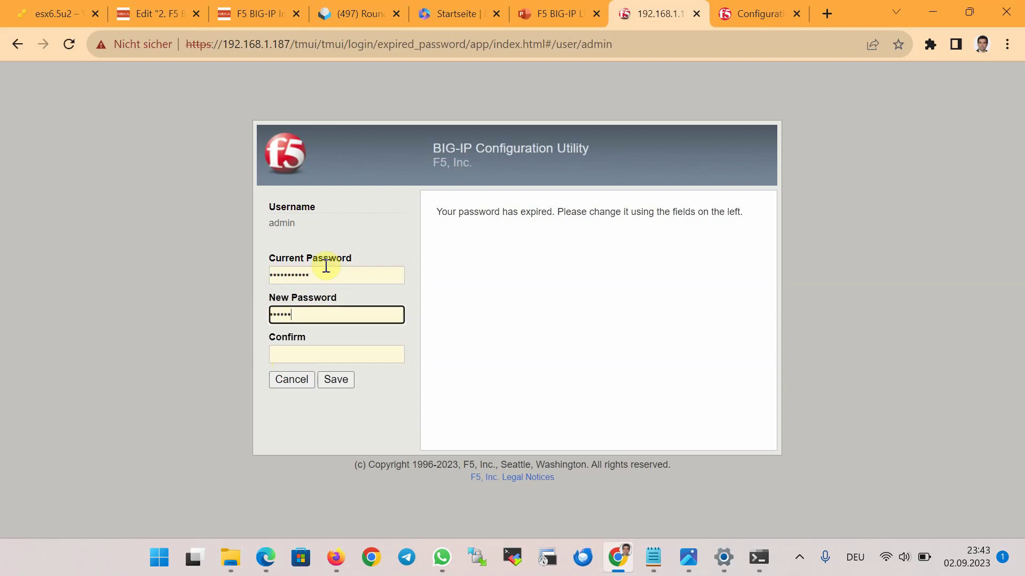
key(Tab)
text(••••••••••)
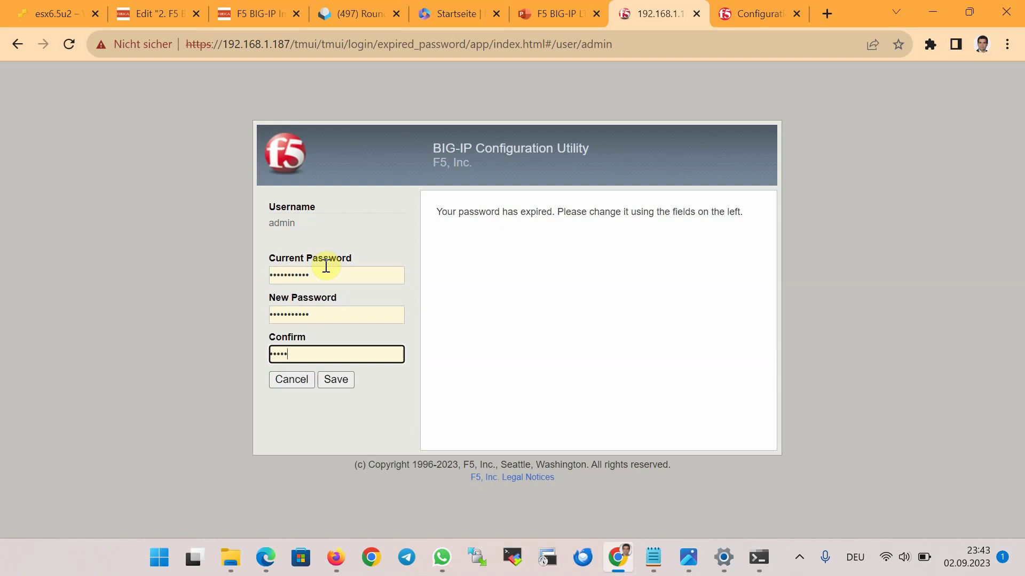
text(•)
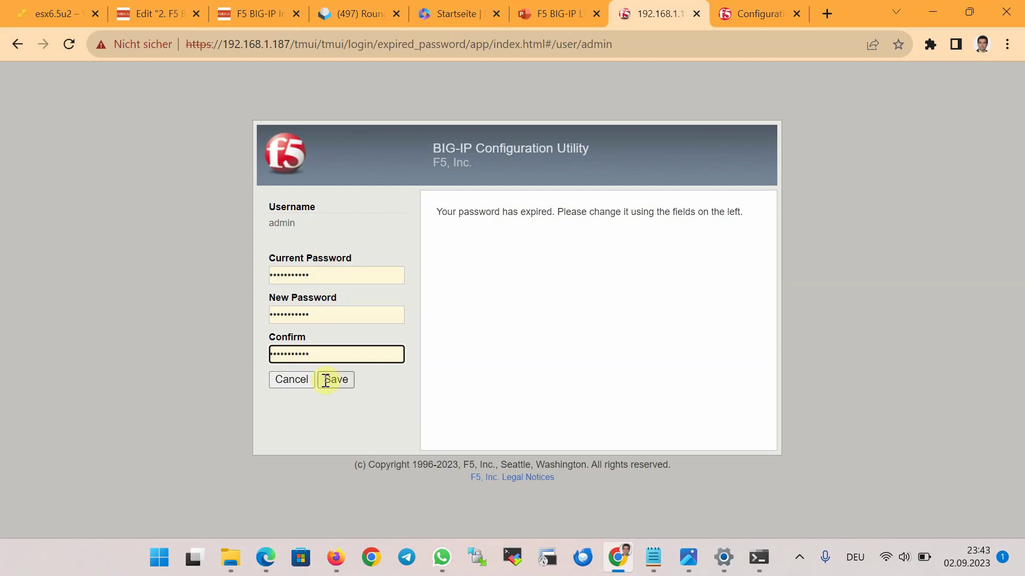
click(336, 378)
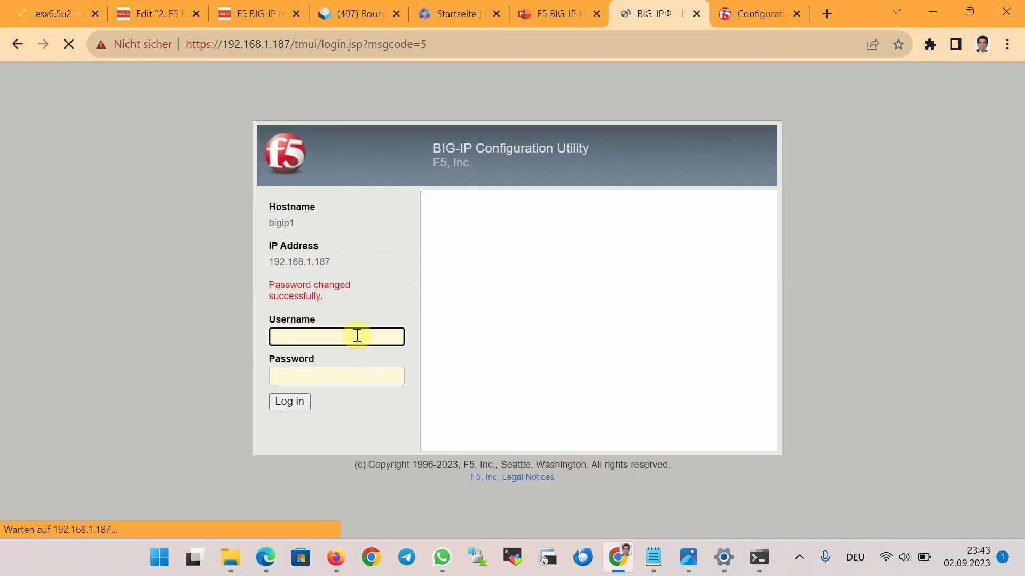
Step: Log in again as admin with the new password, then bring up MyF5 article K27856450
text(admin)
key(Tab)
text(*********)
key(Return)
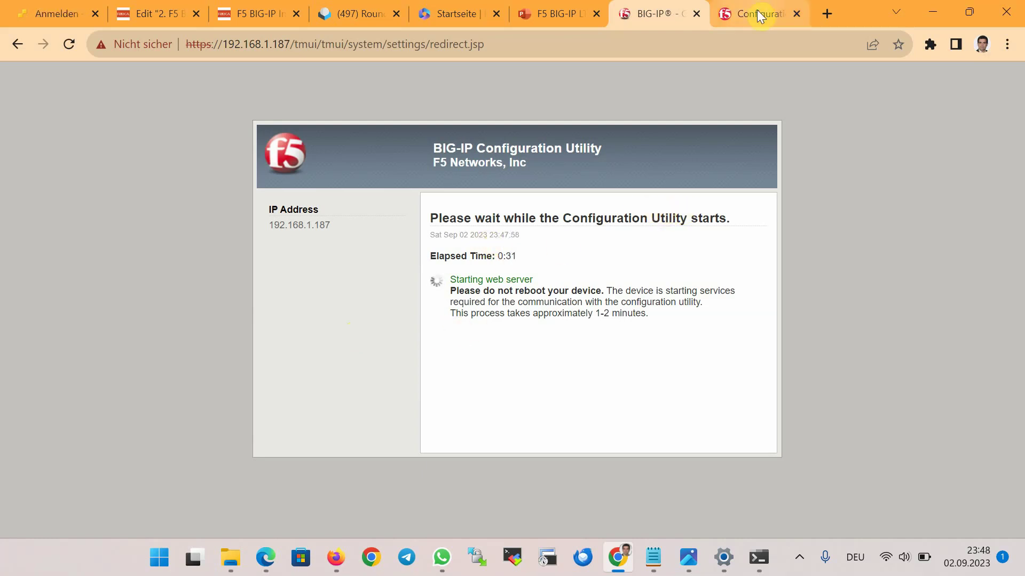
click(756, 10)
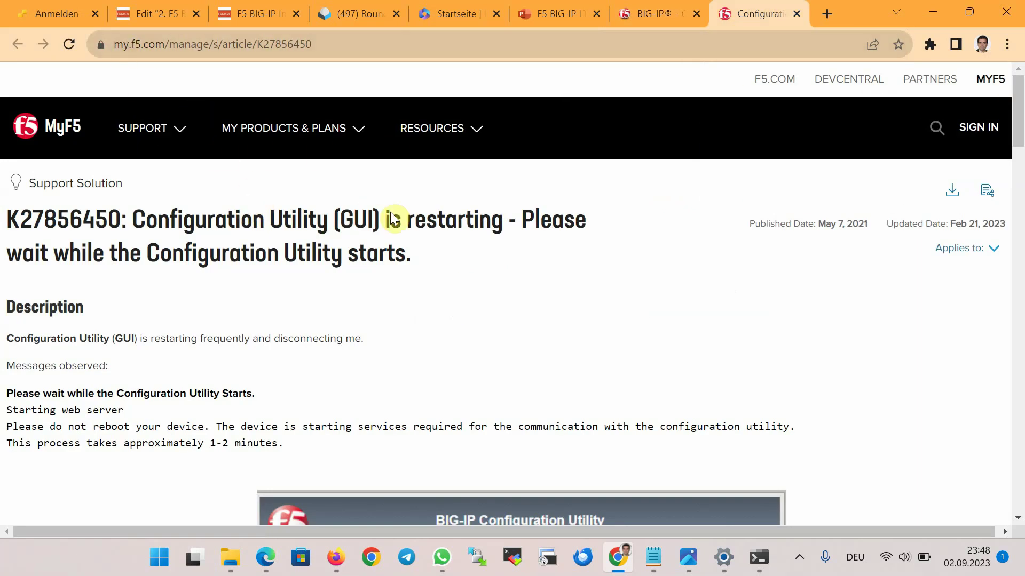
Step: Read through article K27856450, then search Windows for putty
scroll(349, 236, down, 3)
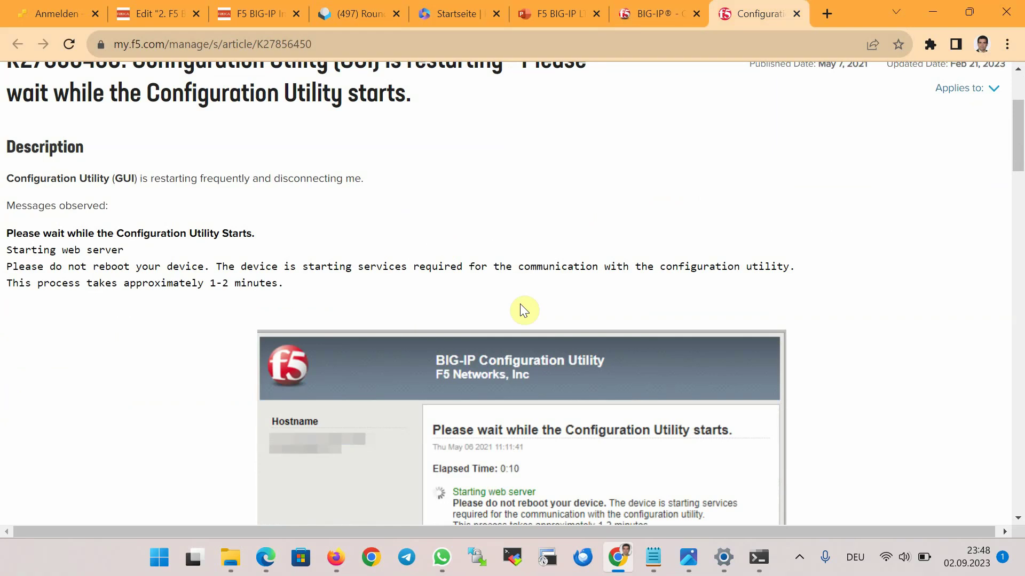
scroll(522, 310, down, 1)
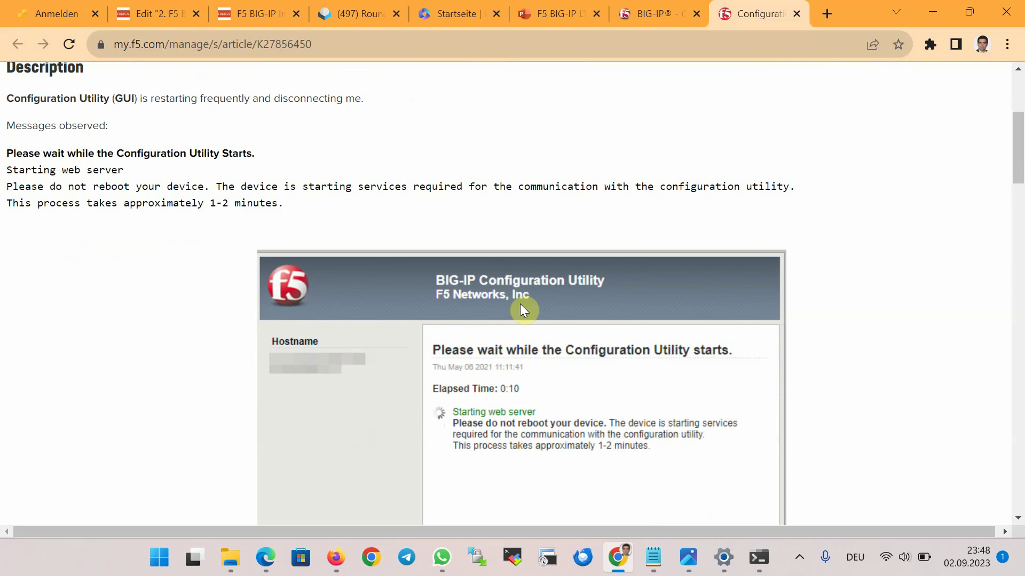
click(152, 557)
text(putt)
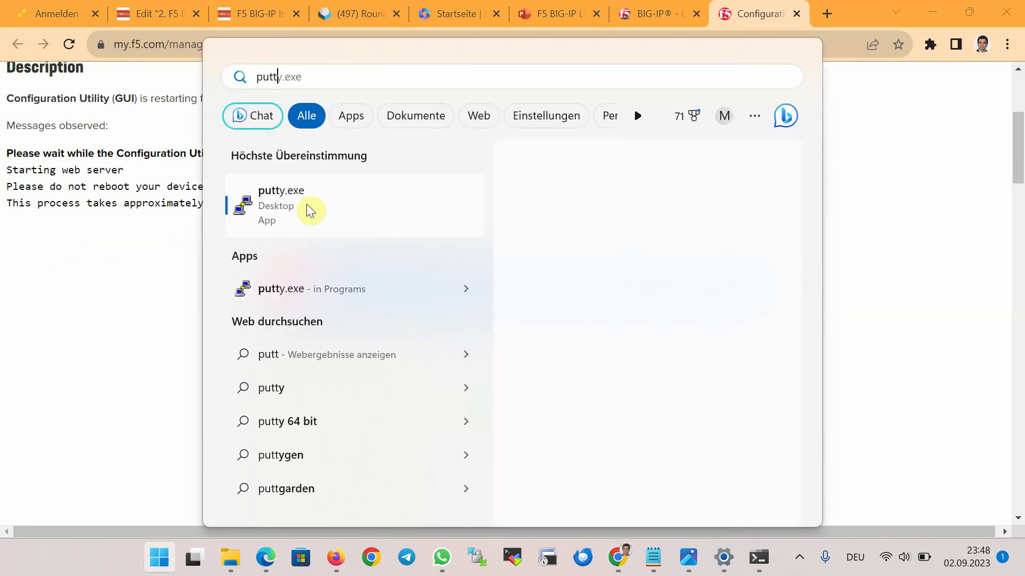
Step: Open a PuTTY SSH session to 192.168.1.187, trust the host key, and log in as root
click(304, 210)
text(192.168.1.)
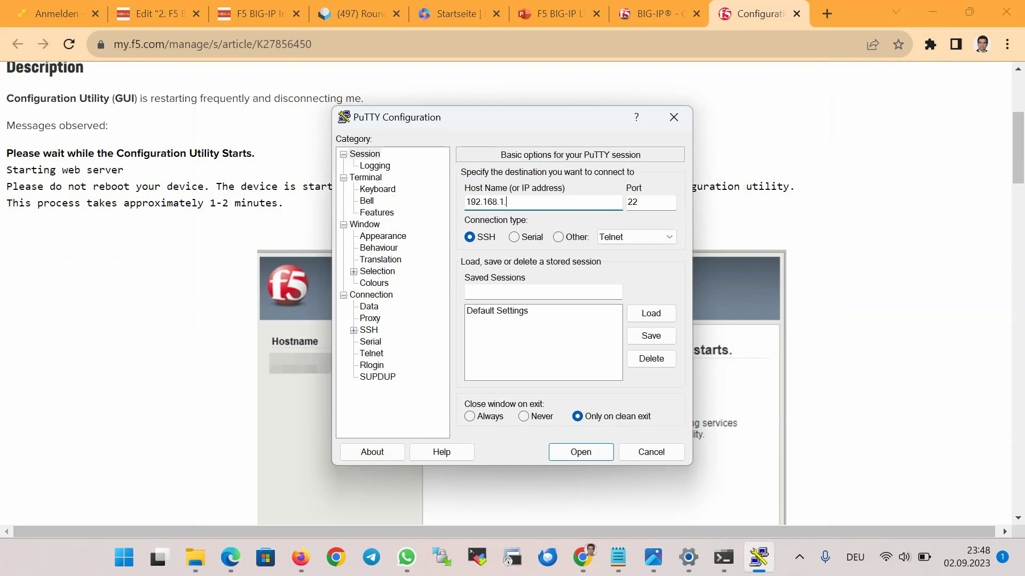
text(187)
key(Return)
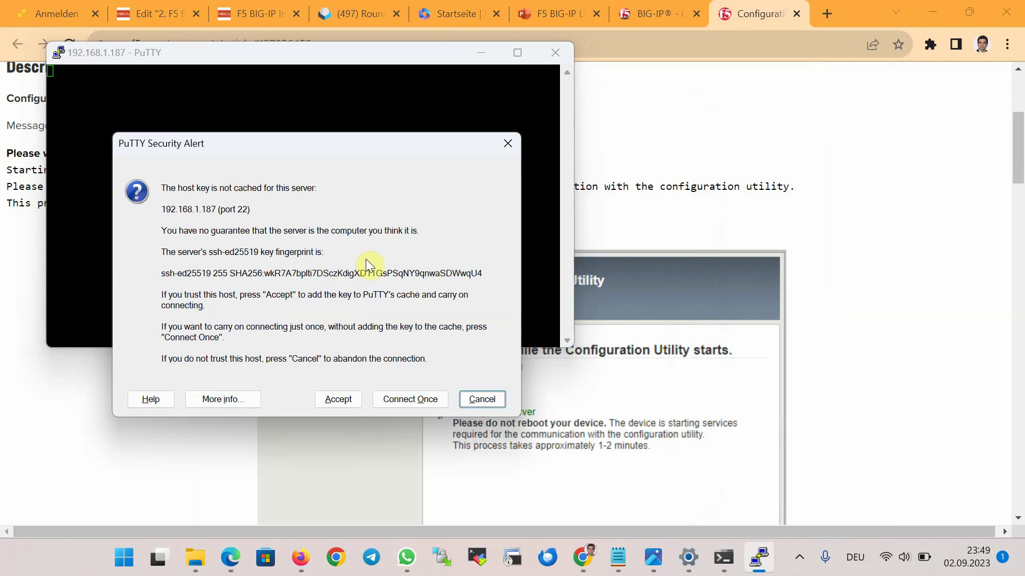
click(338, 399)
text(root)
key(Return)
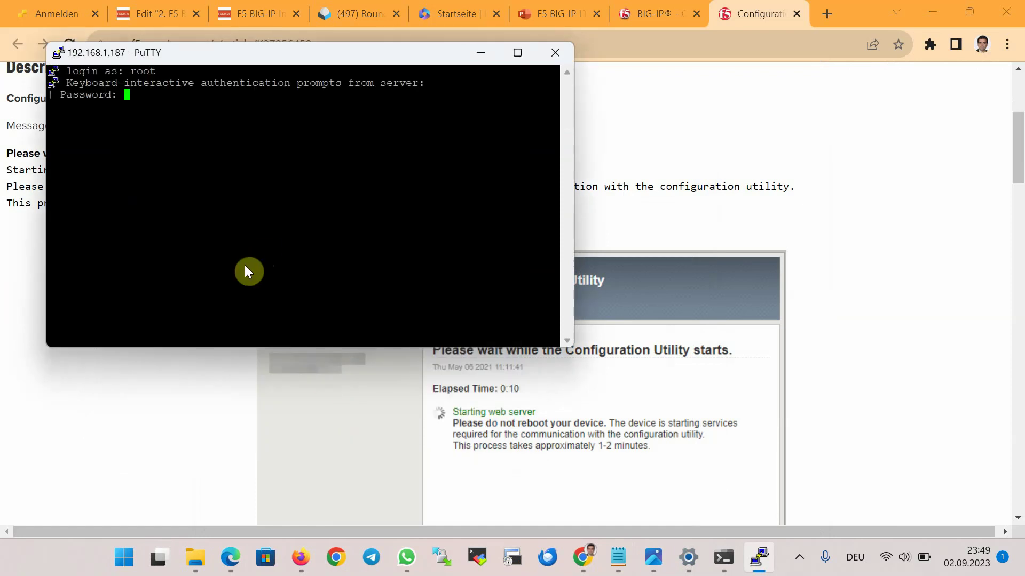
key(Return)
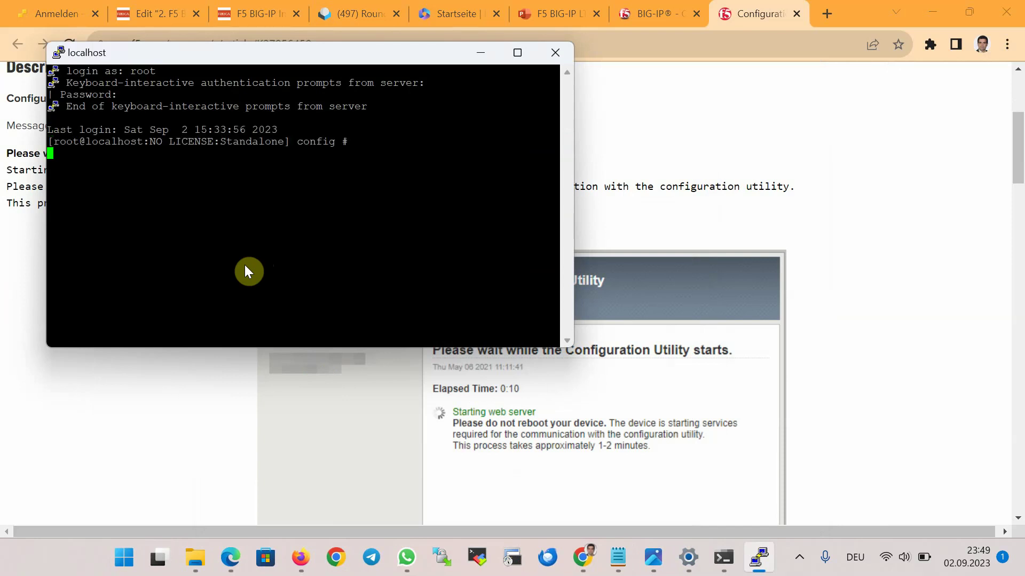
Step: Search /var/log/tomcat/catalina.out for OutOfMemory, revealing java.lang.OutOfMemoryError: Java heap space entries
text(cat /)
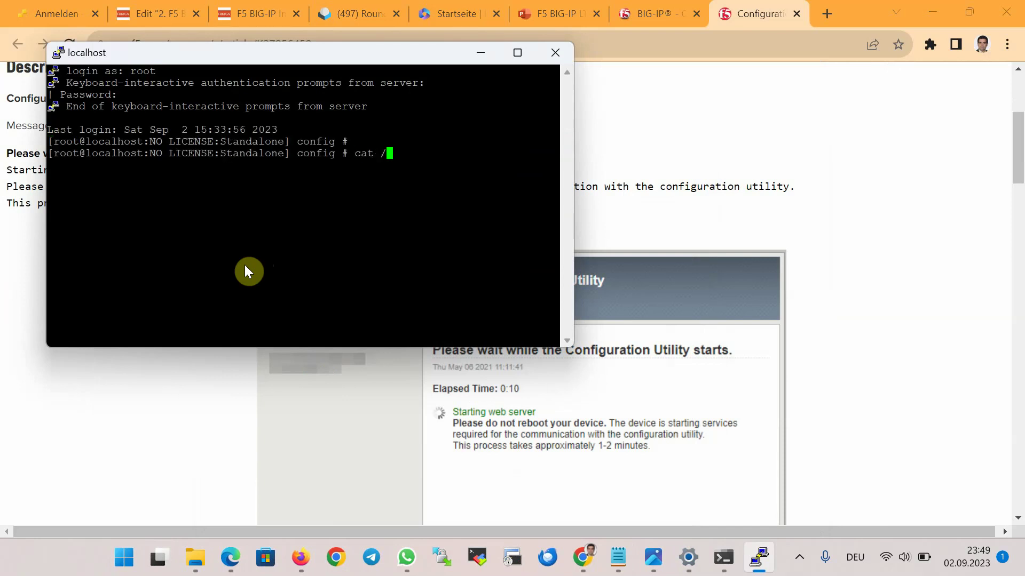
text(var/log/to)
key(Tab)
text(ca)
key(Tab)
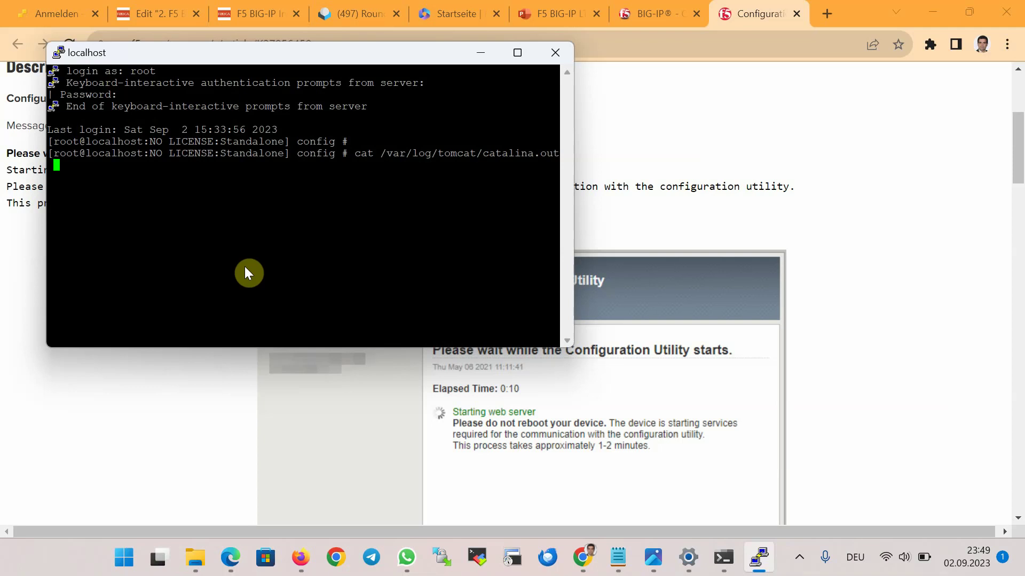
drag(573, 217, 767, 195)
text(| grep Memor)
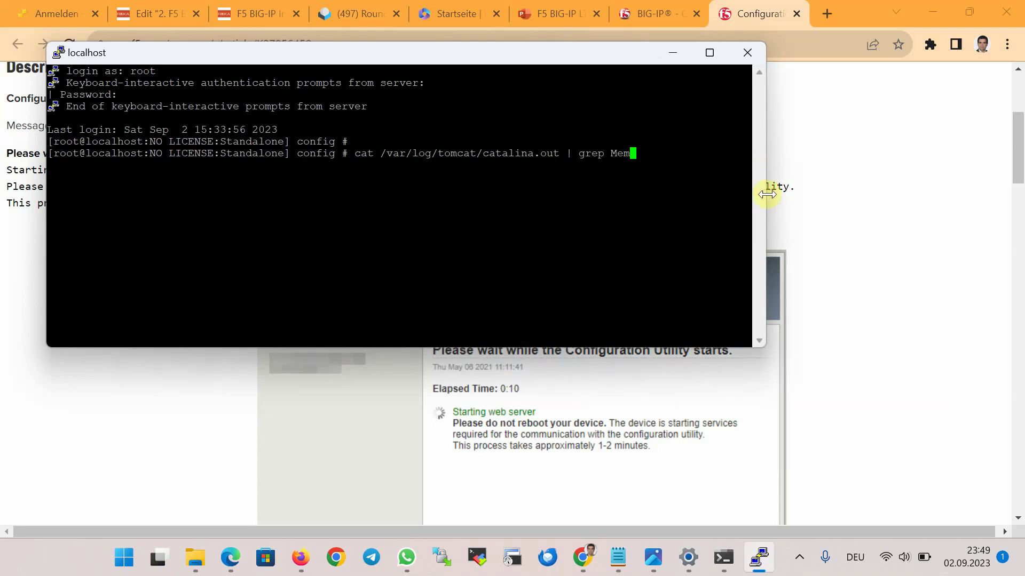
key(BackSpace)
key(BackSpace)
key(BackSpace)
key(BackSpace)
key(BackSpace)
text(OutOfMemory)
key(Return)
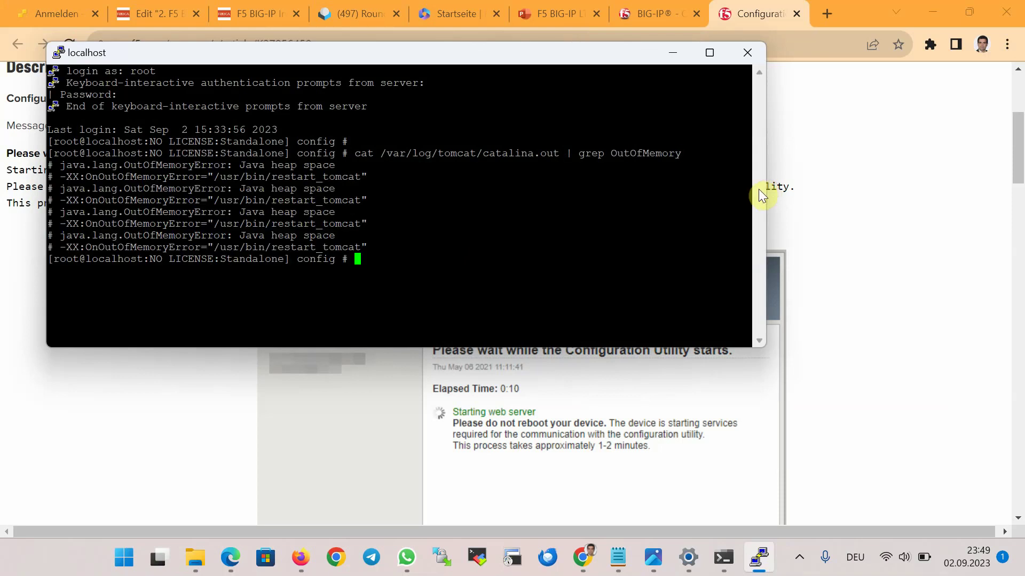
double_click(132, 165)
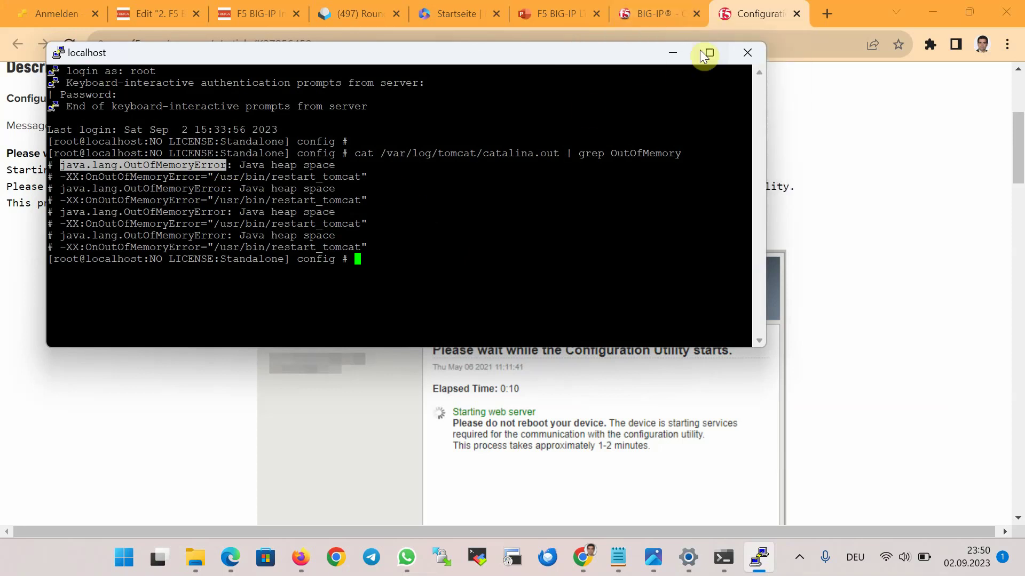
Step: Return to the MyF5 support article and scroll down through it
click(864, 181)
scroll(451, 278, down, 4)
scroll(449, 274, down, 20)
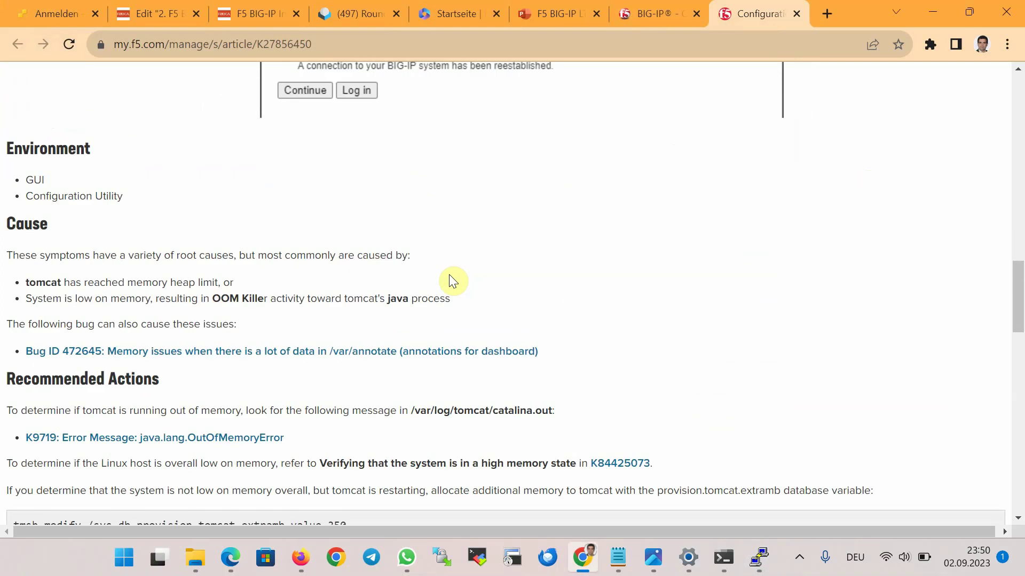
Step: Copy the article's tmsh modify command into PuTTY to set provision.tomcat.extramb to 250
scroll(445, 283, up, 3)
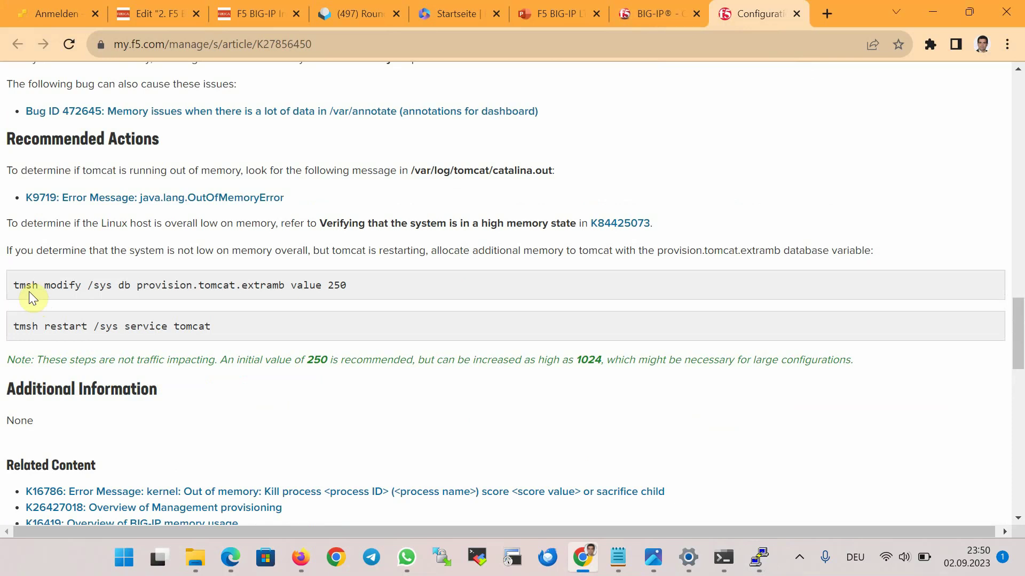
drag(10, 286, 334, 286)
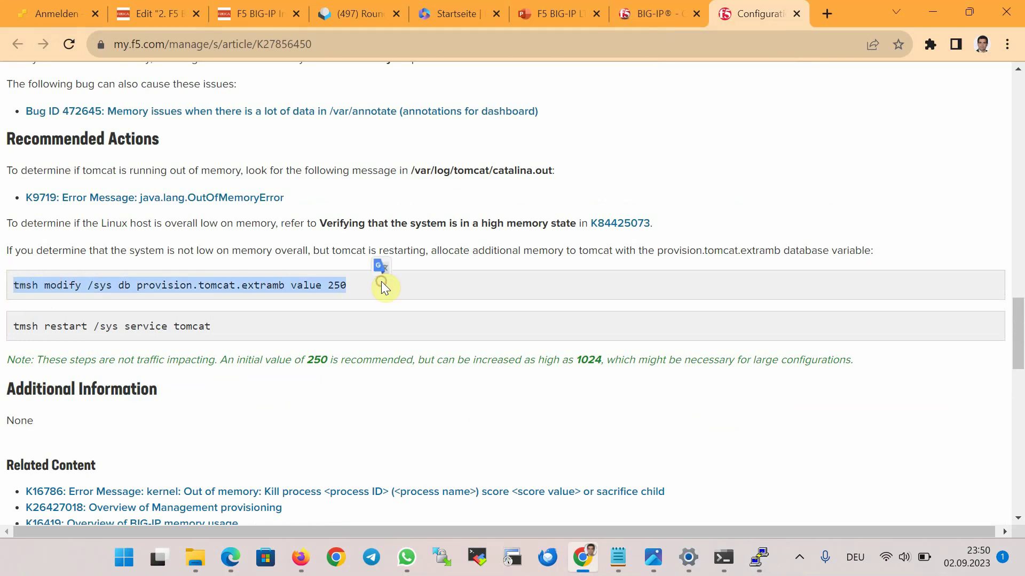
key(ctrl+c)
key(alt+Tab)
right_click(474, 248)
key(Return)
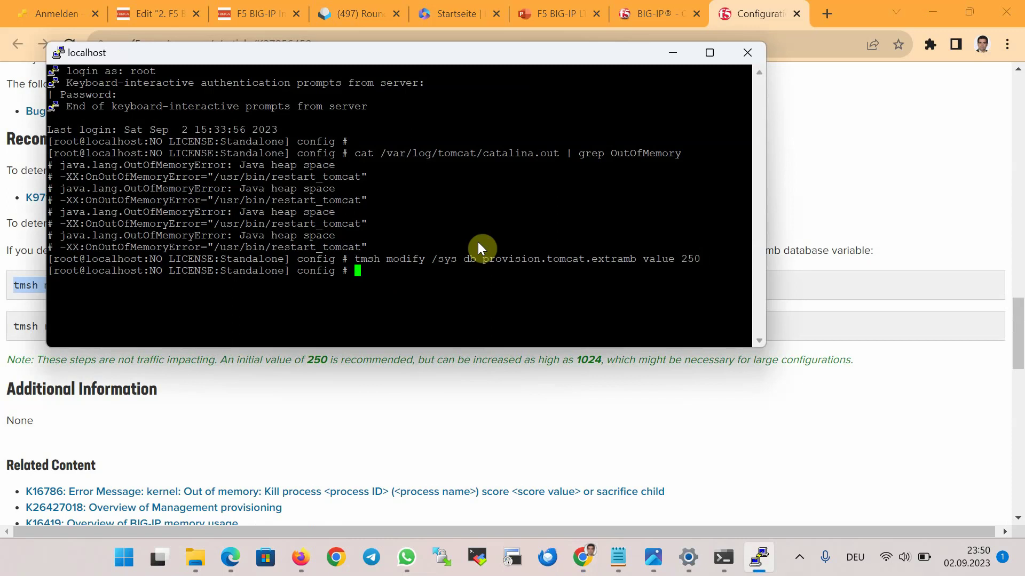
Step: Copy and run the tmsh restart command to restart the tomcat service
key(alt+Tab)
drag(11, 326, 225, 325)
key(alt+Tab)
right_click(430, 225)
key(Return)
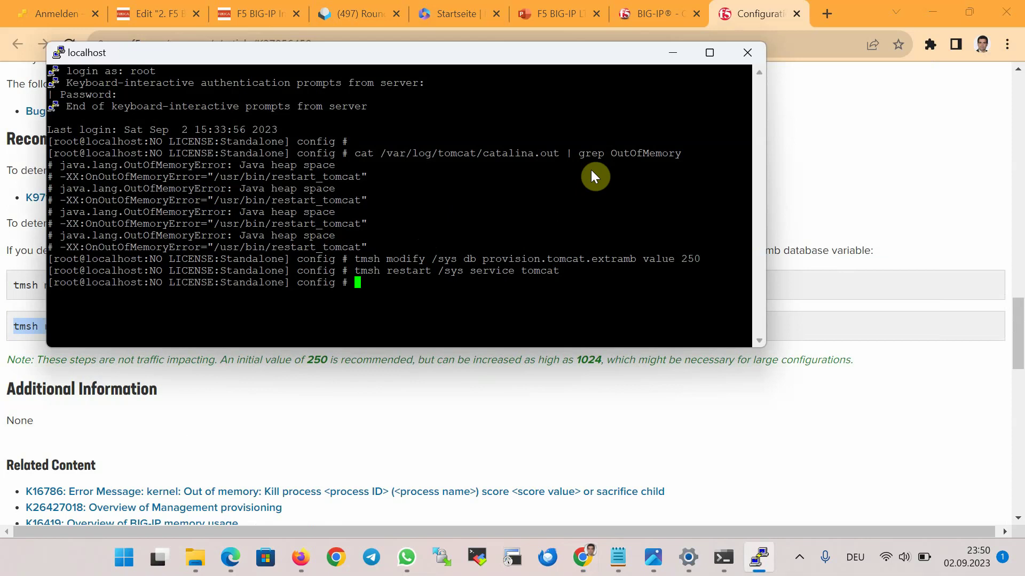
click(654, 12)
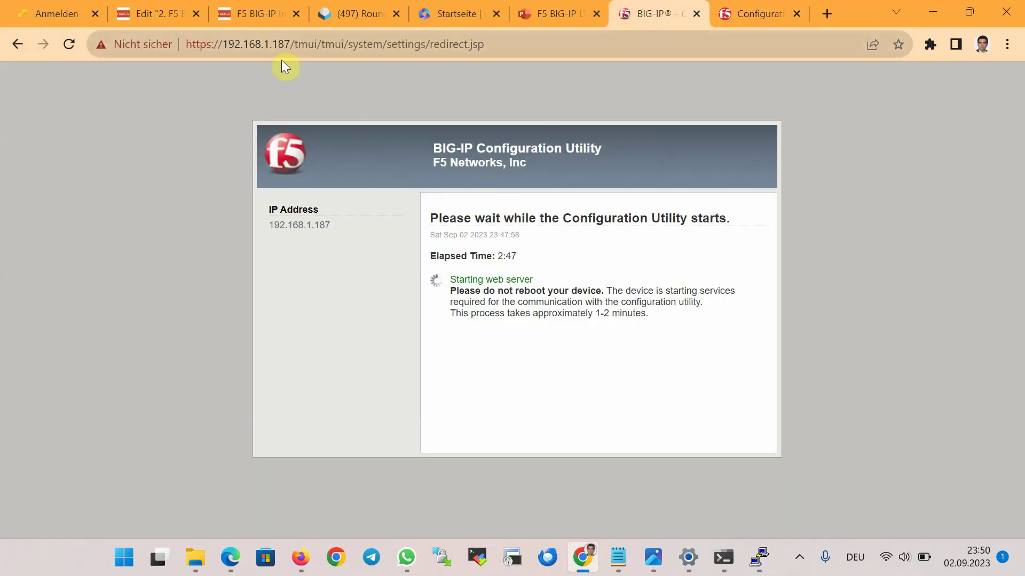
drag(294, 43, 788, 41)
key(BackSpace)
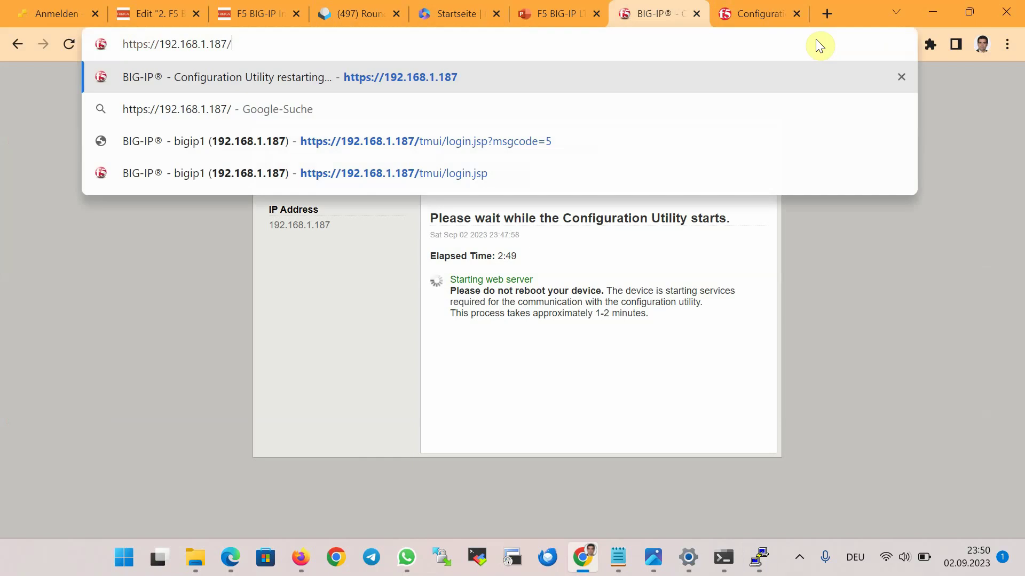
key(Return)
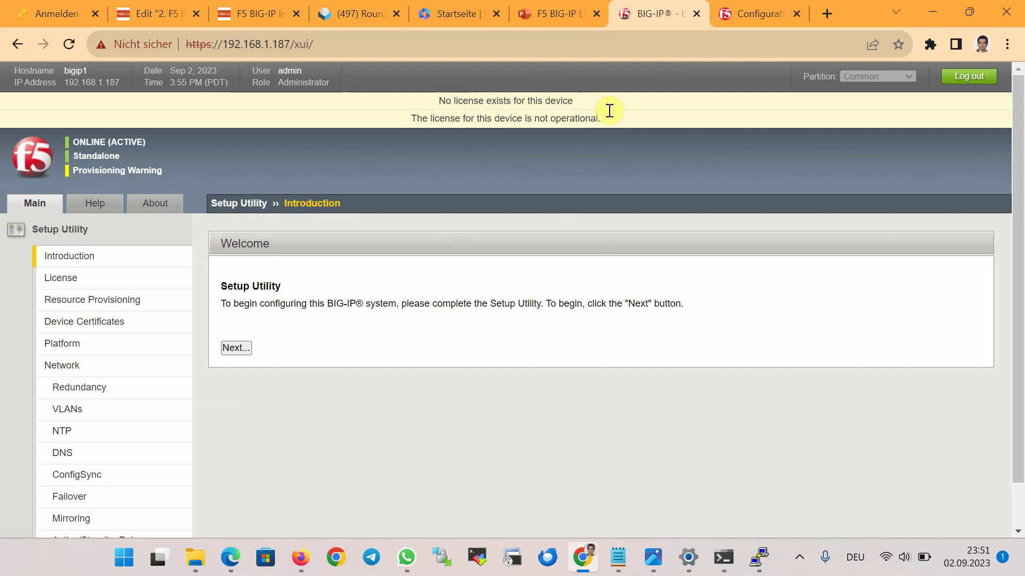
Step: Start license activation with the base registration key, choosing Manual activation
click(240, 349)
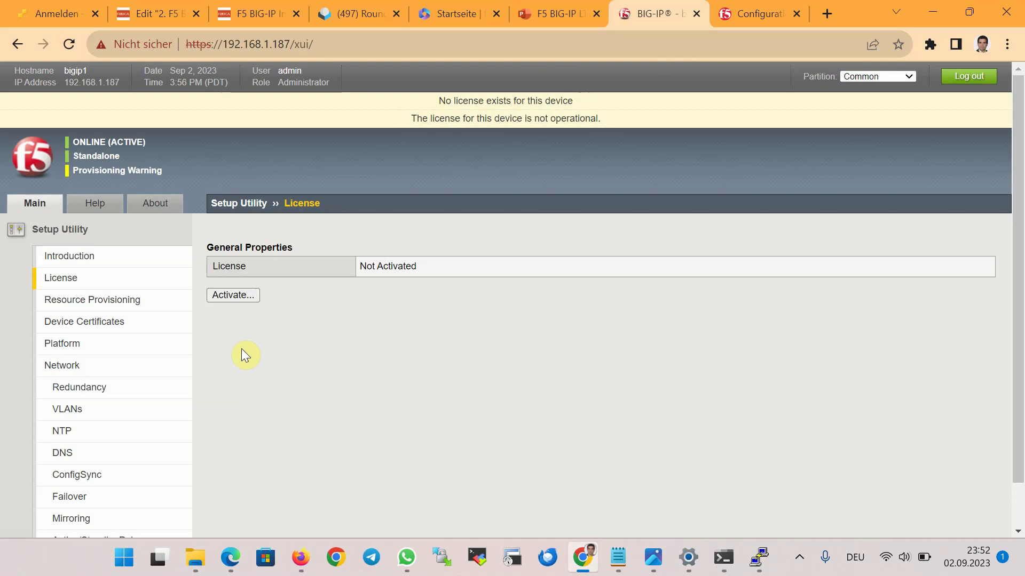
click(245, 297)
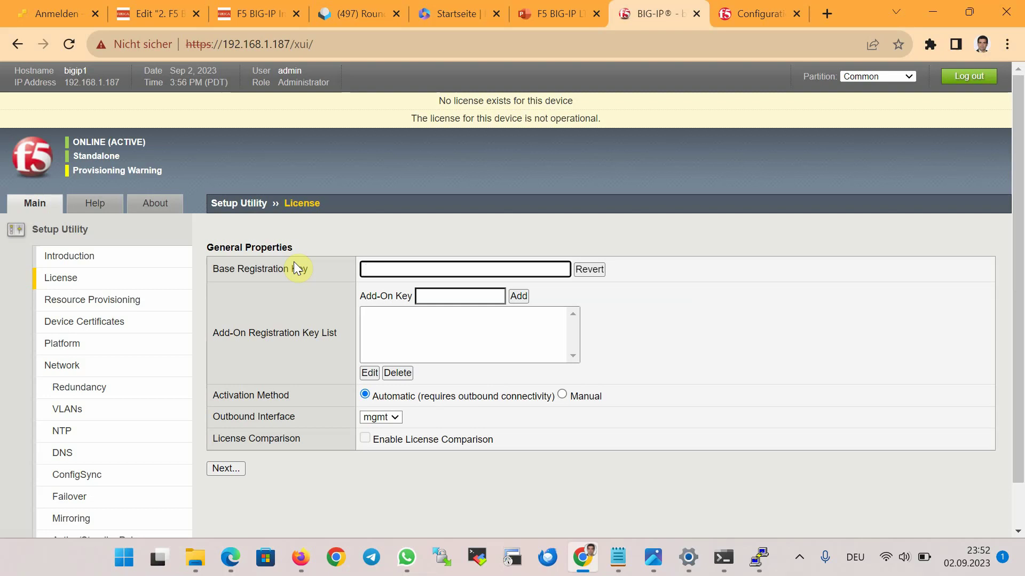
key(ctrl+v)
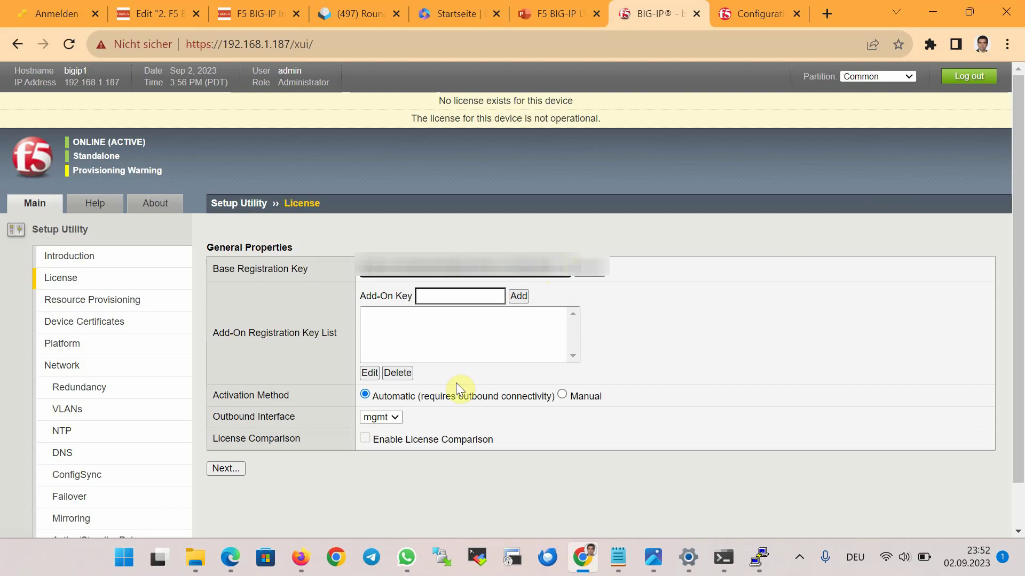
click(562, 395)
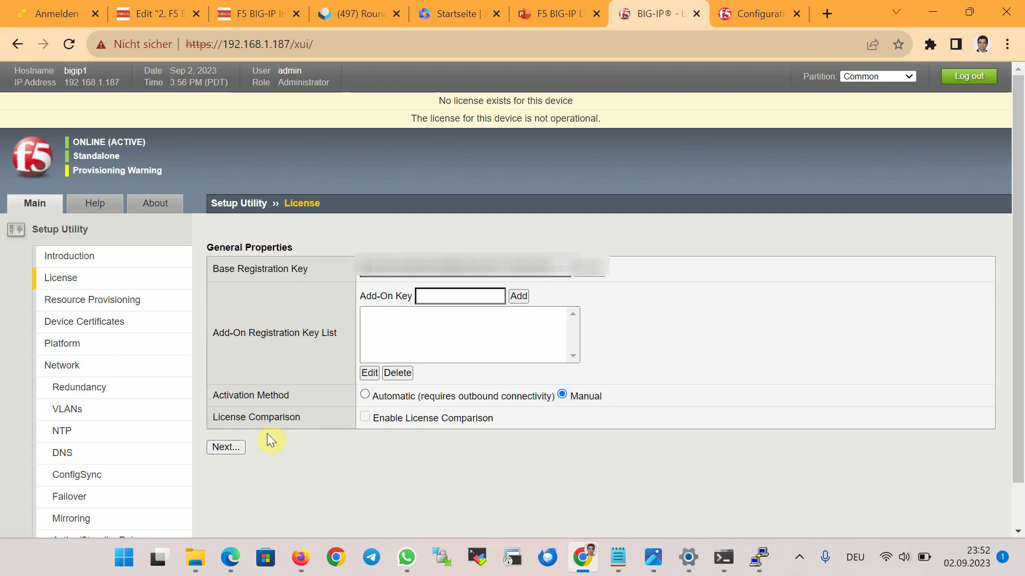
click(226, 447)
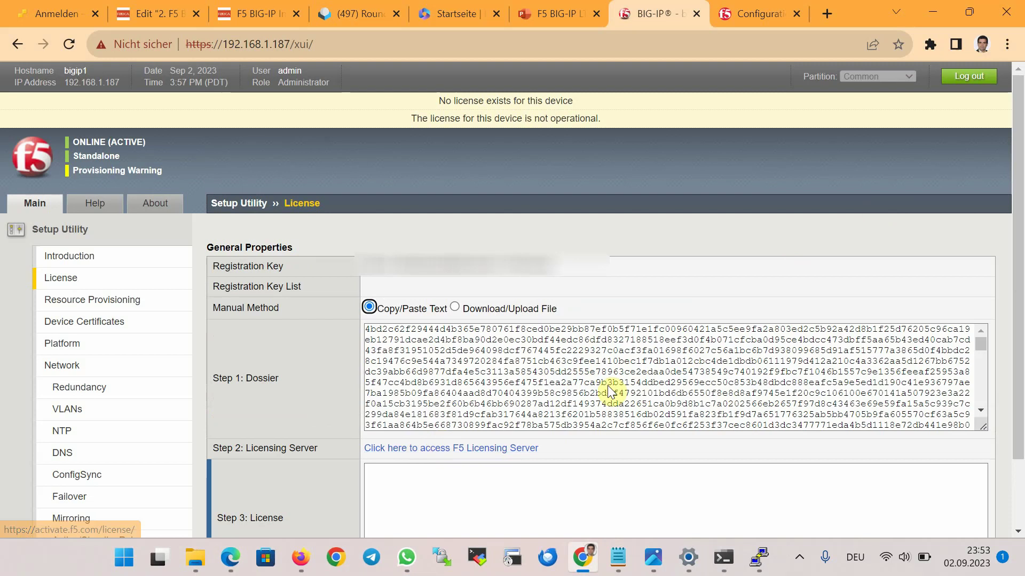
Step: Copy the generated dossier into the activate.f5.com page opened in a new tab
click(569, 336)
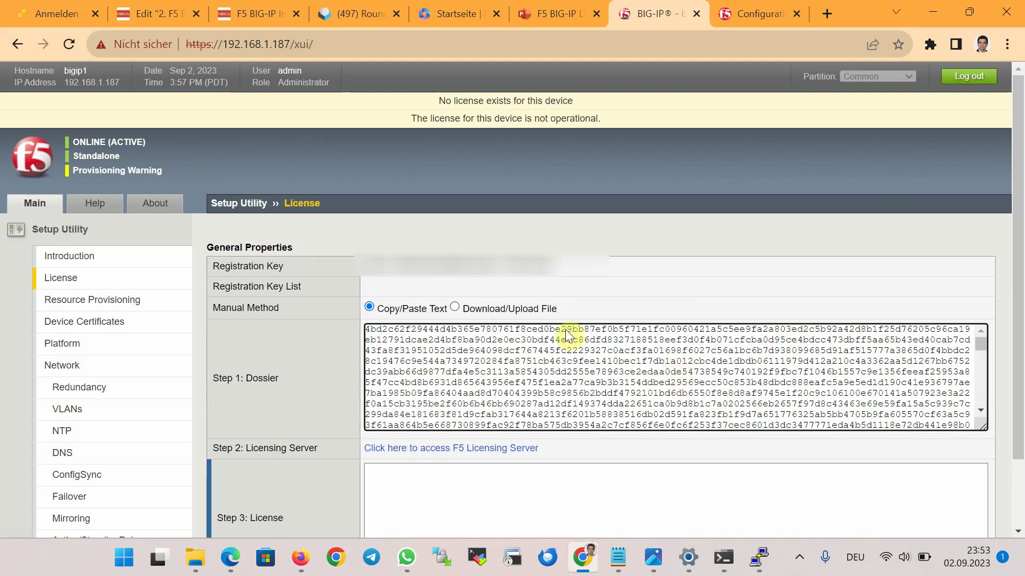
key(ctrl+a)
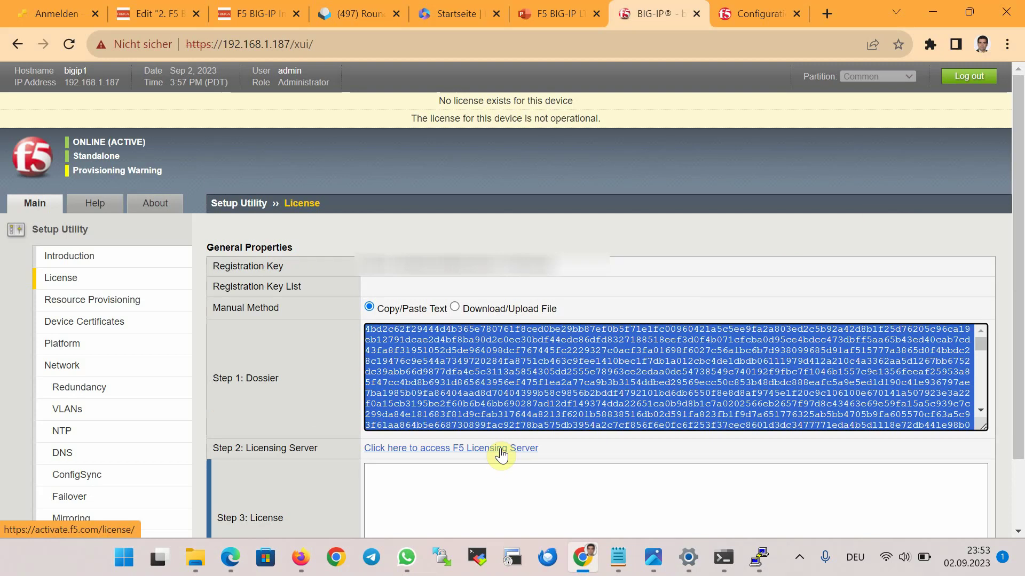
right_click(501, 453)
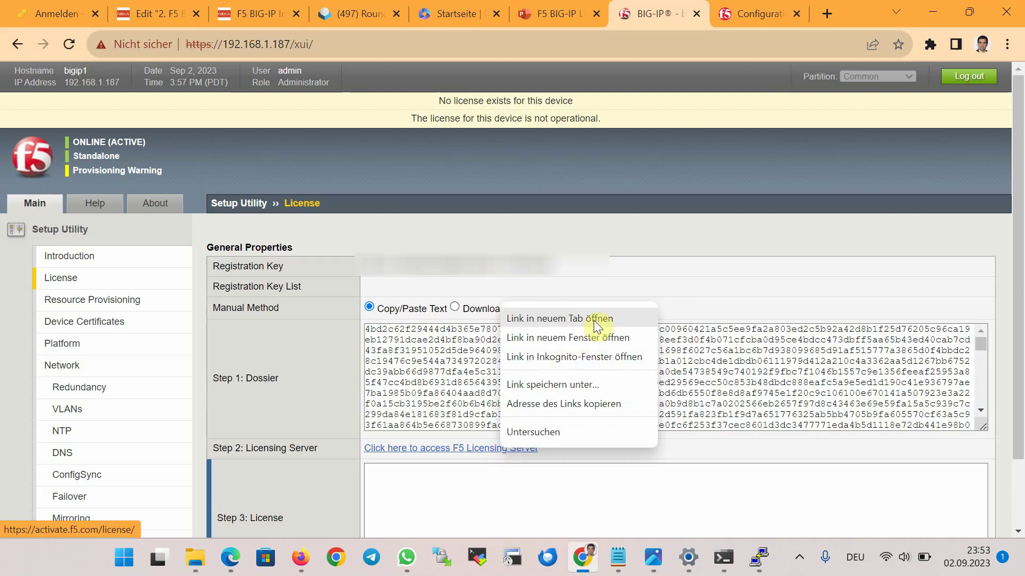
click(593, 320)
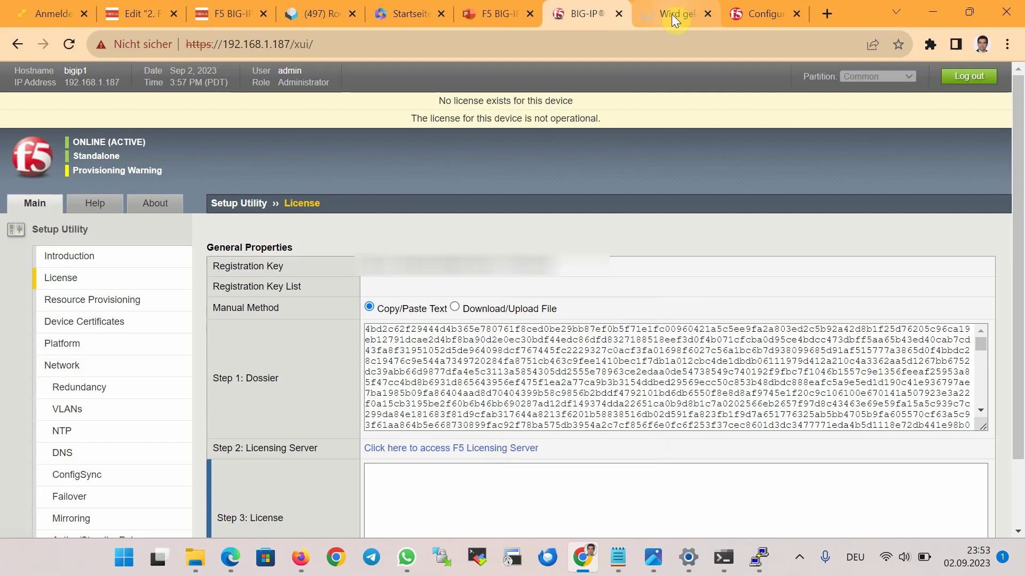
click(670, 17)
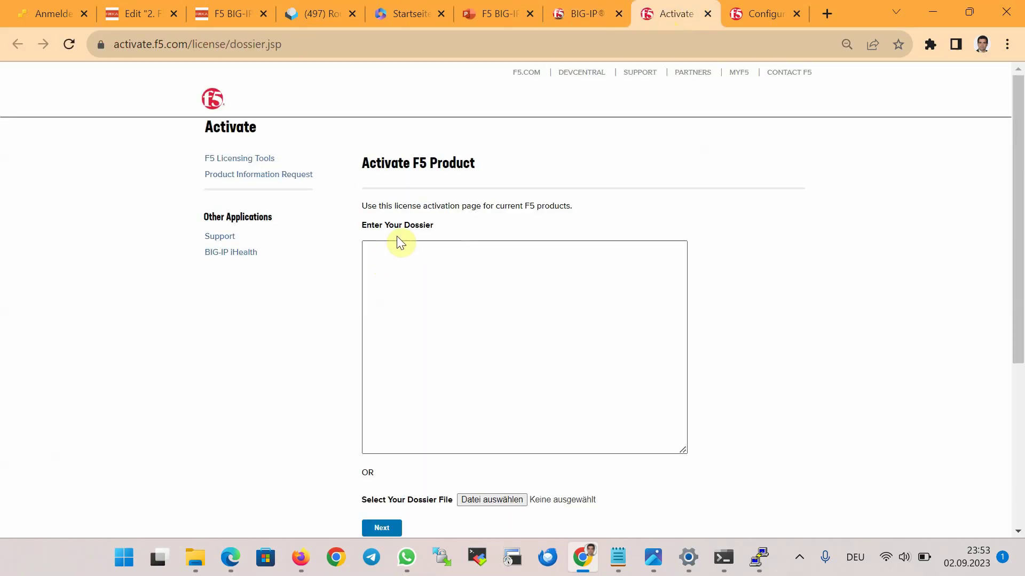
click(394, 261)
key(ctrl+v)
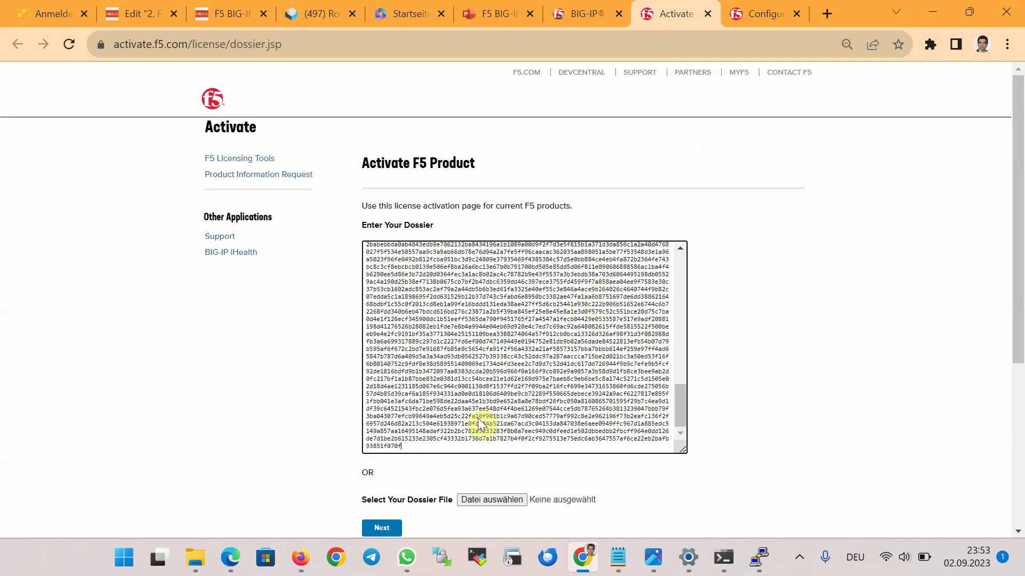
Step: Submit the dossier, accept the license agreement and download the license file
click(381, 528)
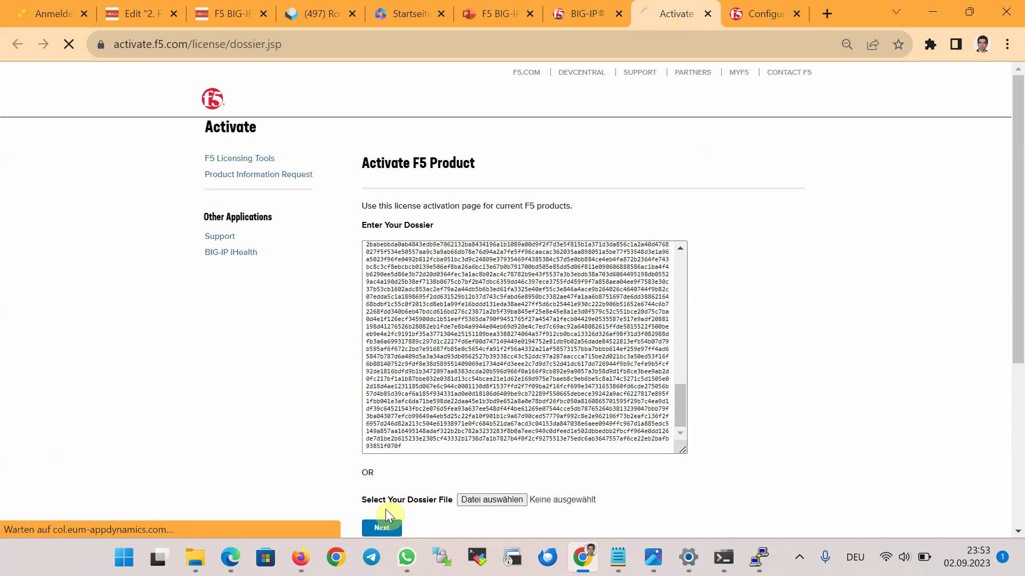
click(364, 416)
click(392, 460)
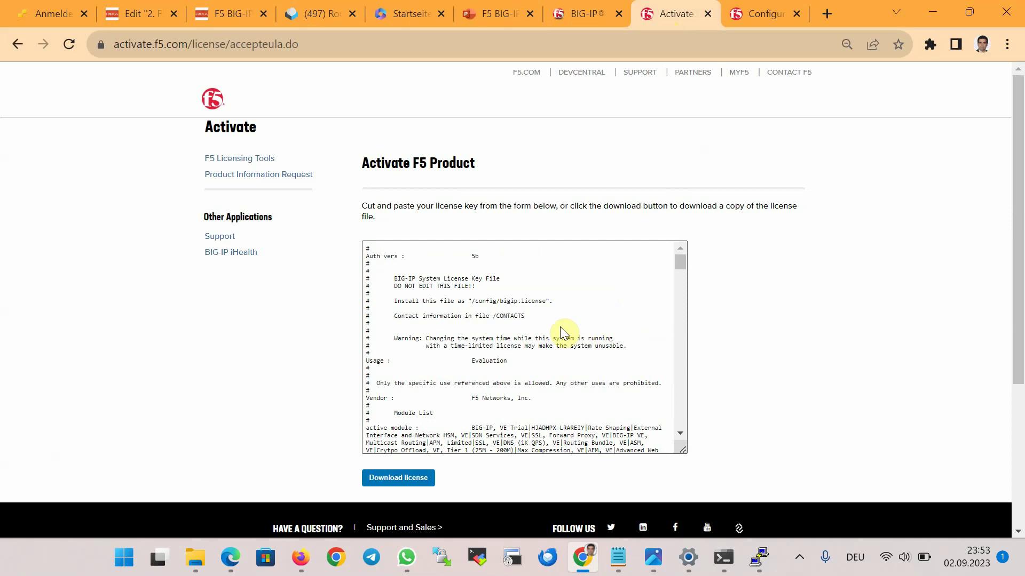
key(ctrl+a)
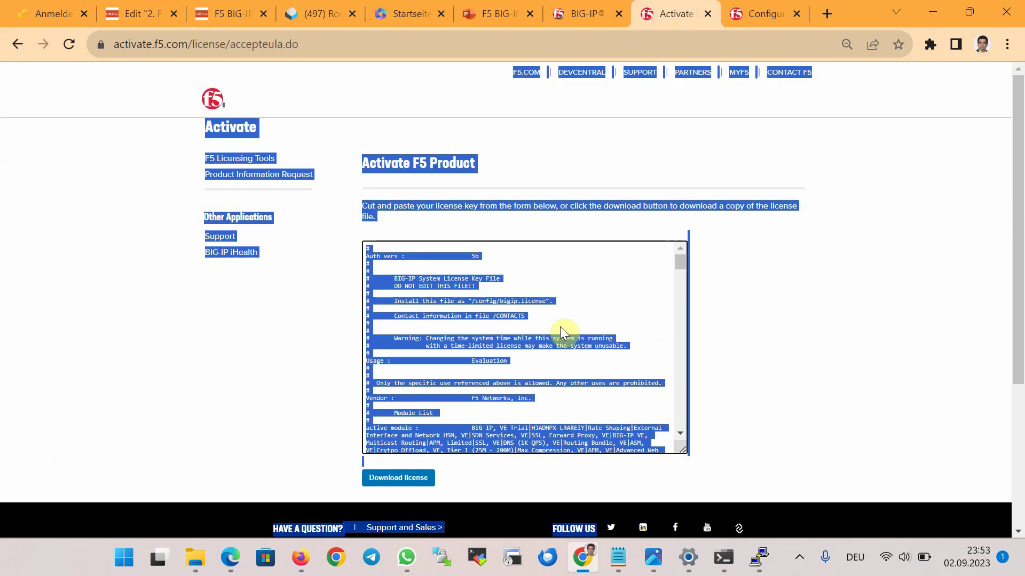
click(446, 342)
click(400, 479)
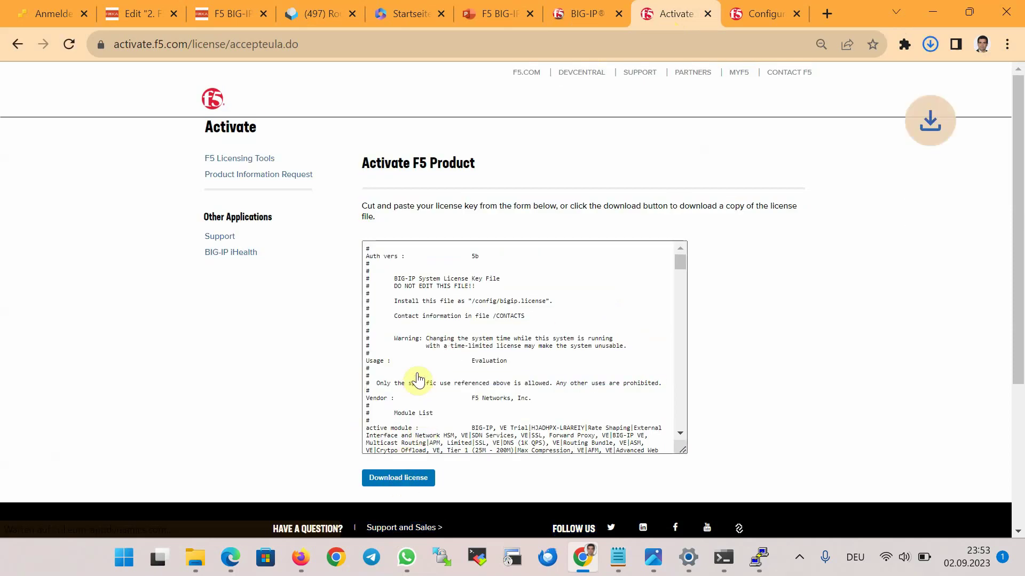
Step: Copy the text of License (1).txt into the BIG-IP Step 3: License box
click(752, 95)
key(ctrl+a)
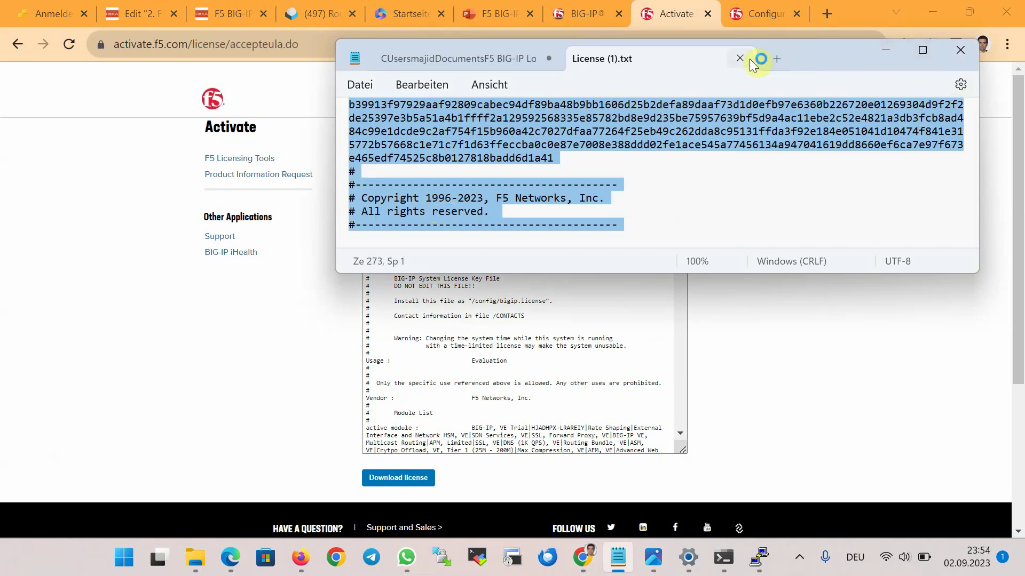
click(585, 14)
click(461, 480)
key(ctrl+v)
Step: Submit the pasted license and continue after the connection is restored
scroll(845, 427, down, 2)
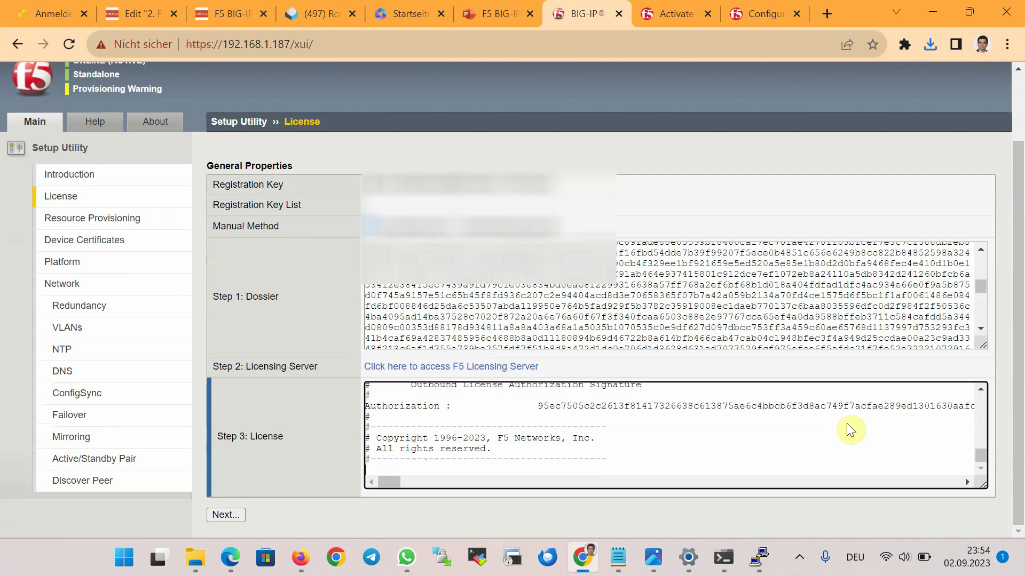
click(237, 513)
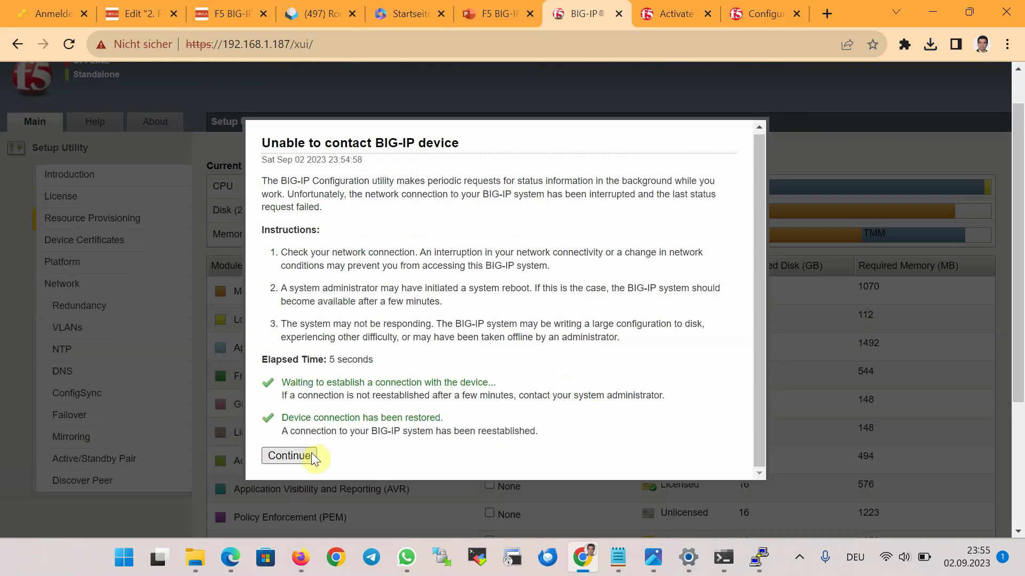
click(295, 455)
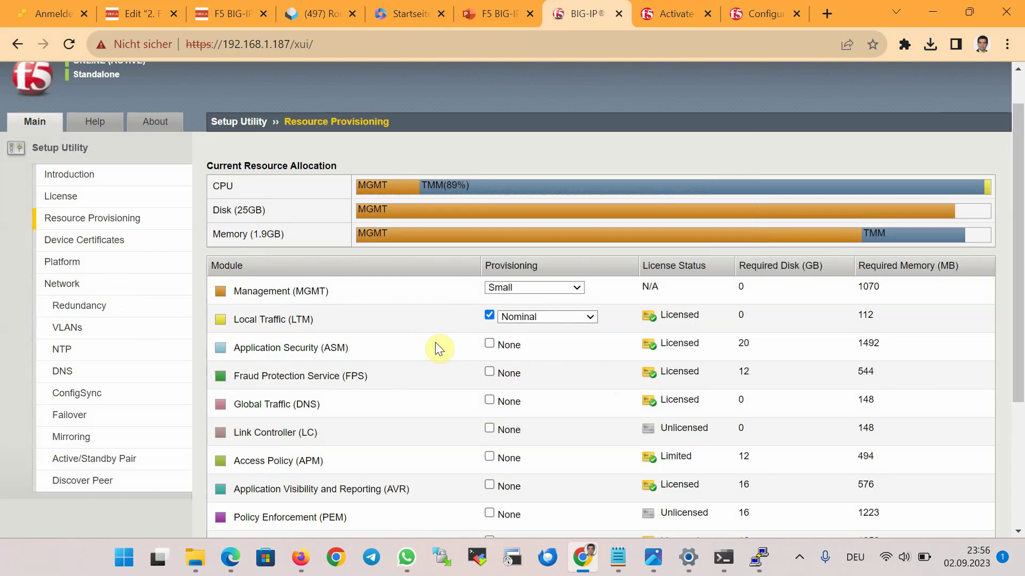
Step: Review Resource Provisioning, with LTM at Nominal and Management at Small
scroll(374, 357, down, 3)
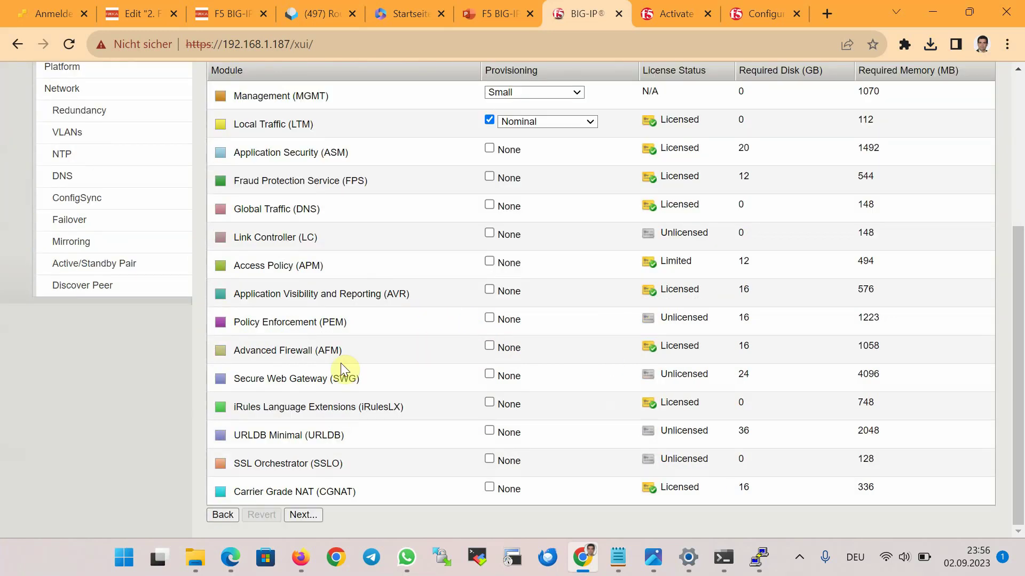
scroll(340, 362, up, 1)
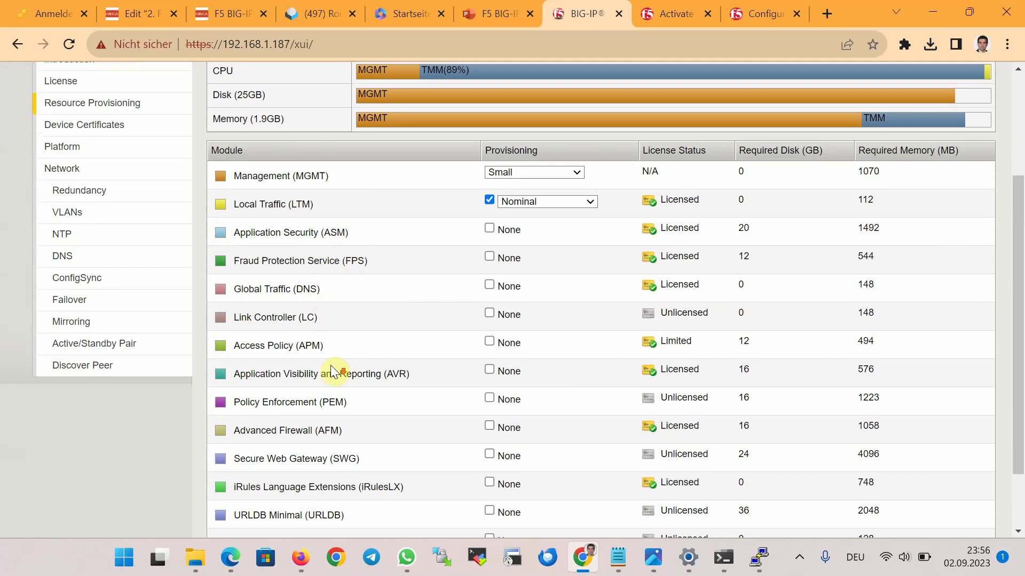
scroll(319, 336, down, 1)
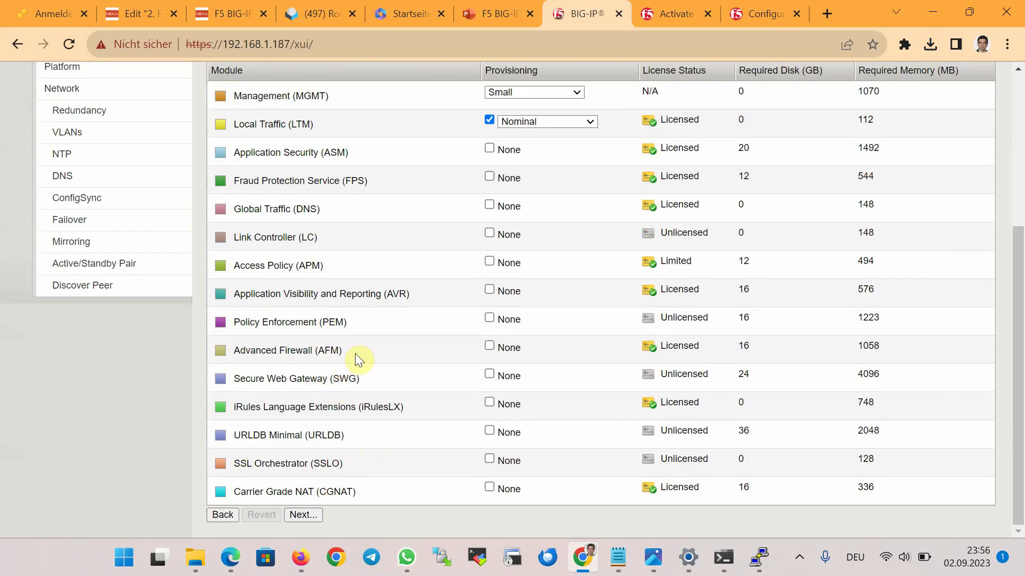
scroll(345, 332, up, 1)
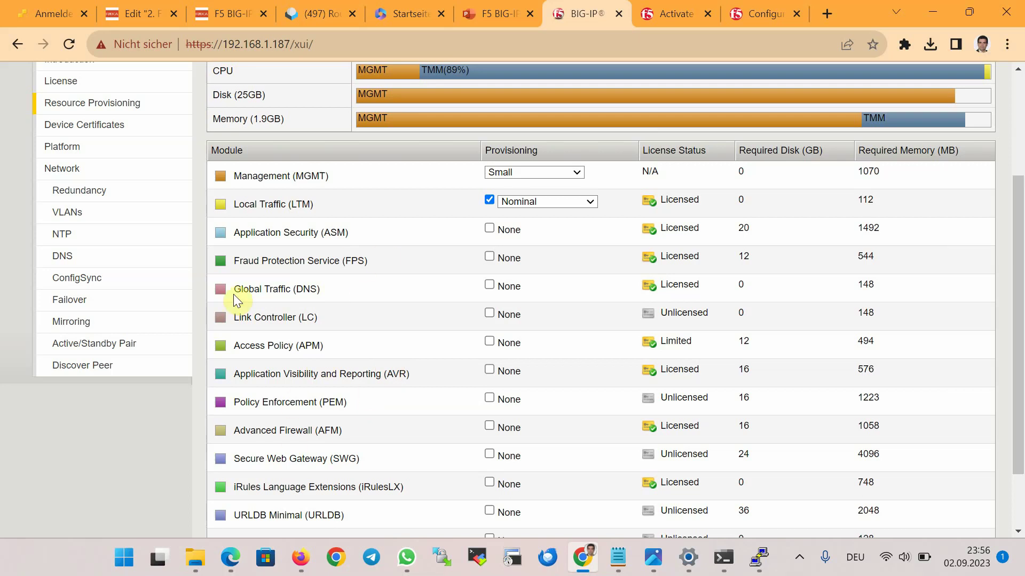
scroll(399, 334, up, 1)
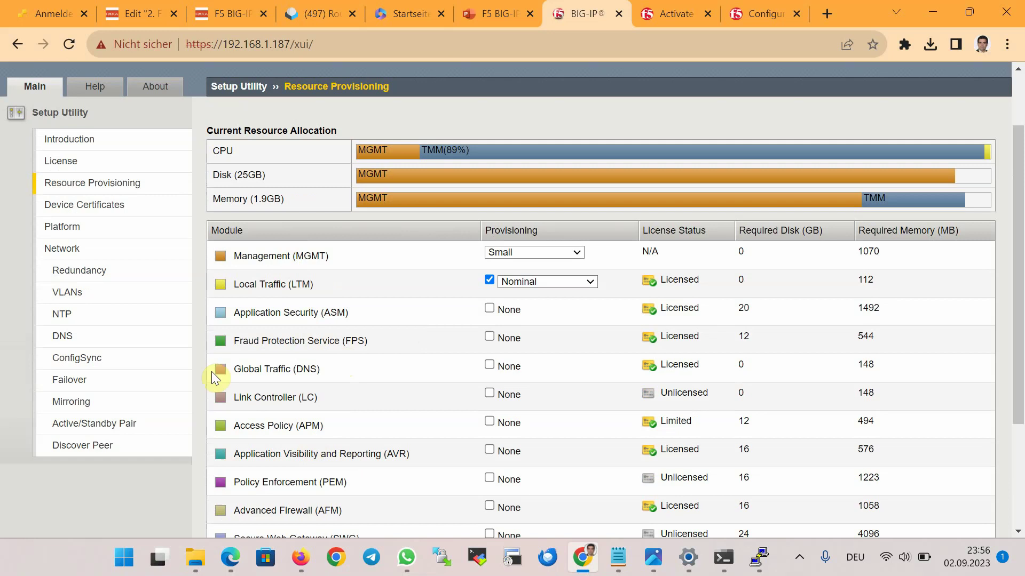
scroll(659, 288, down, 2)
scroll(656, 337, up, 3)
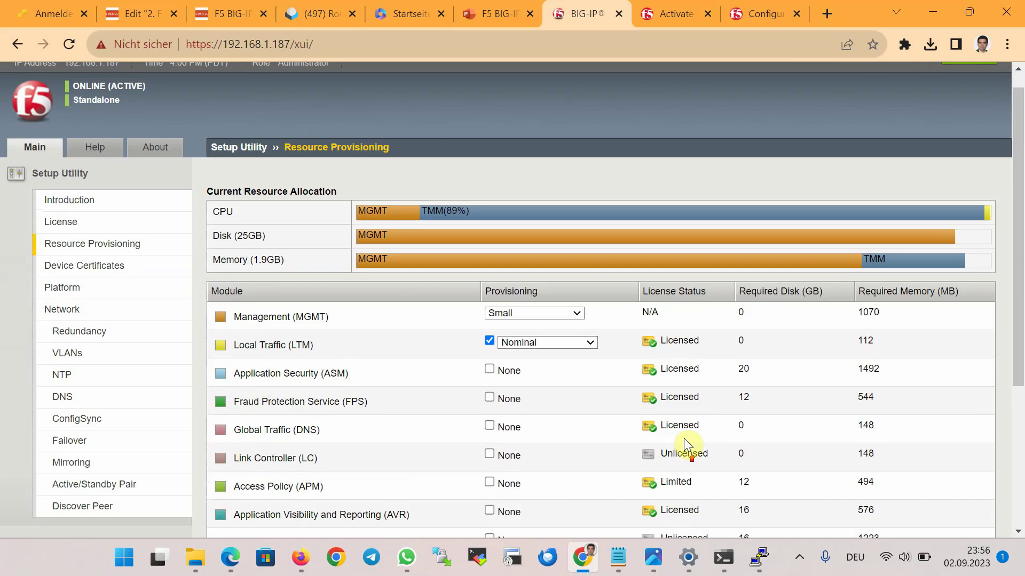
scroll(676, 336, down, 3)
scroll(667, 368, up, 3)
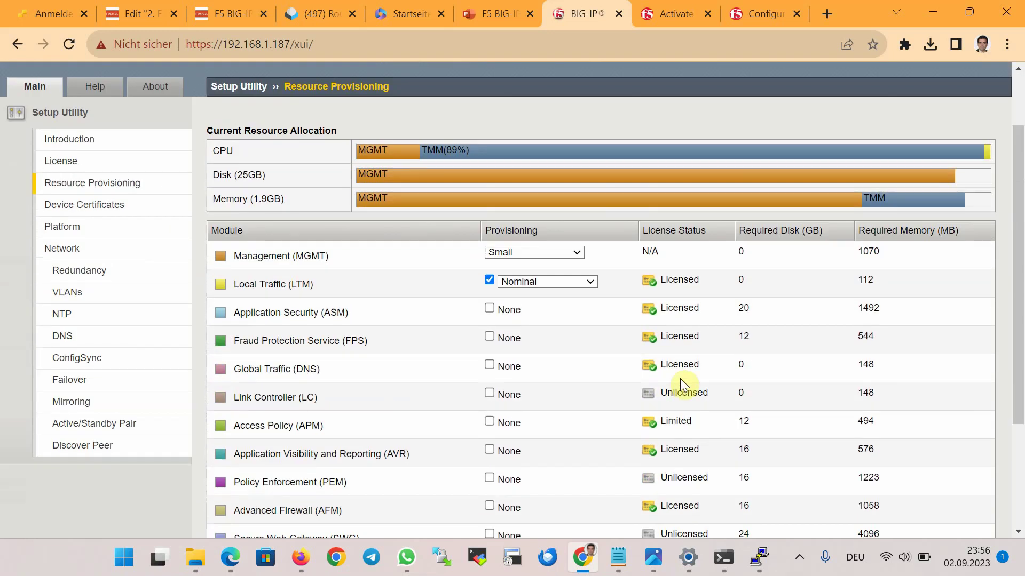
scroll(671, 320, down, 3)
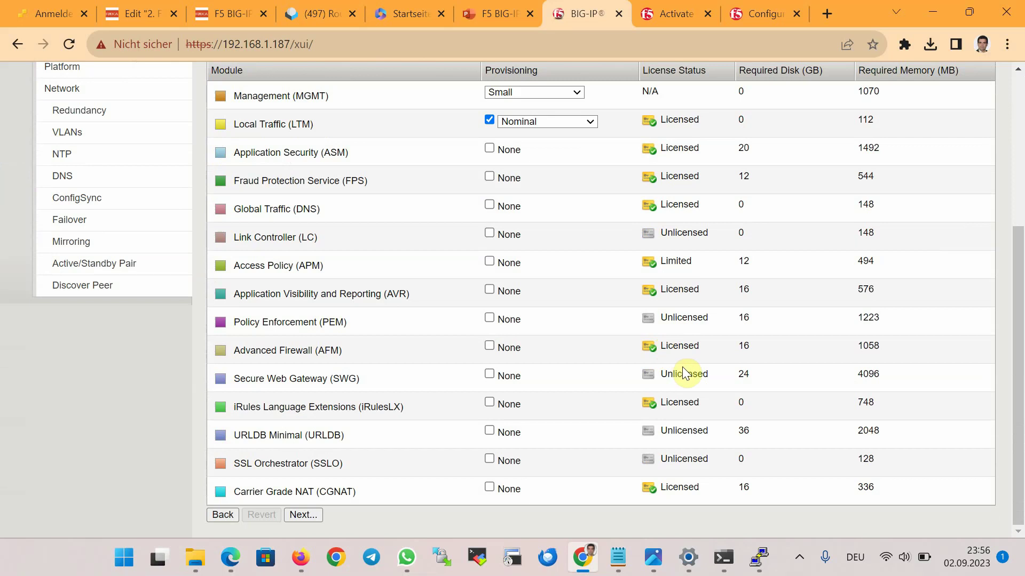
scroll(640, 365, up, 1)
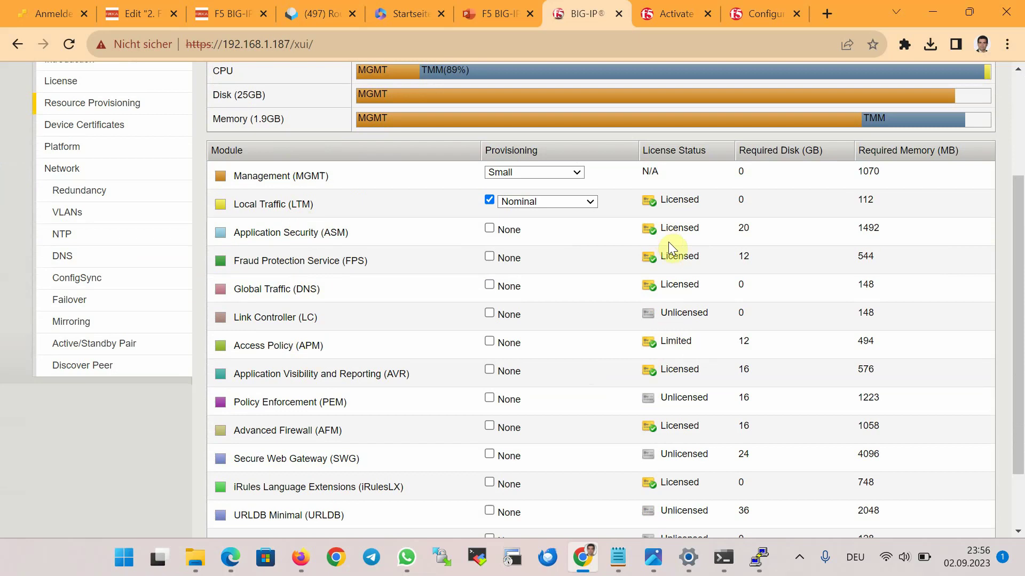
click(489, 230)
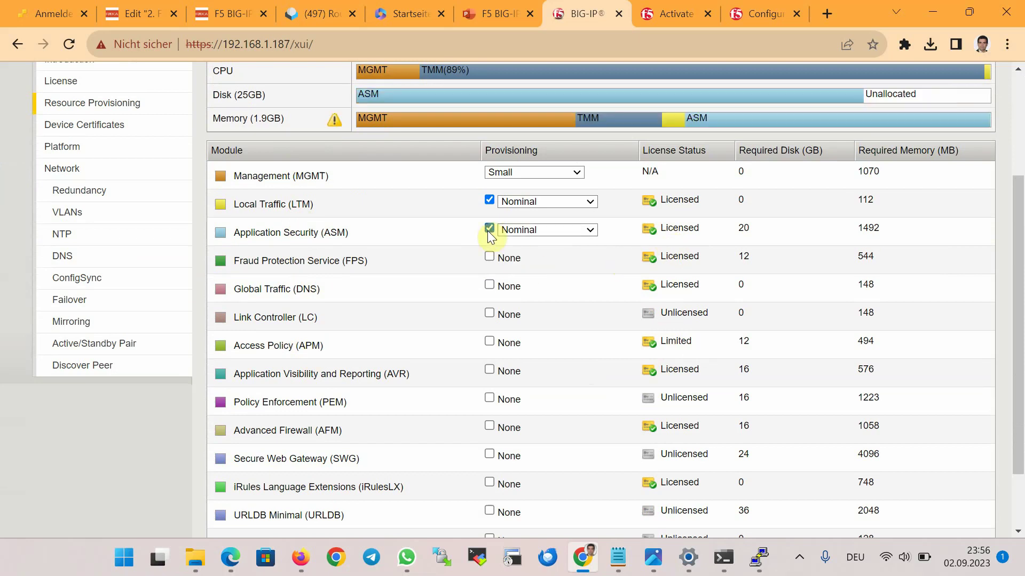
click(540, 231)
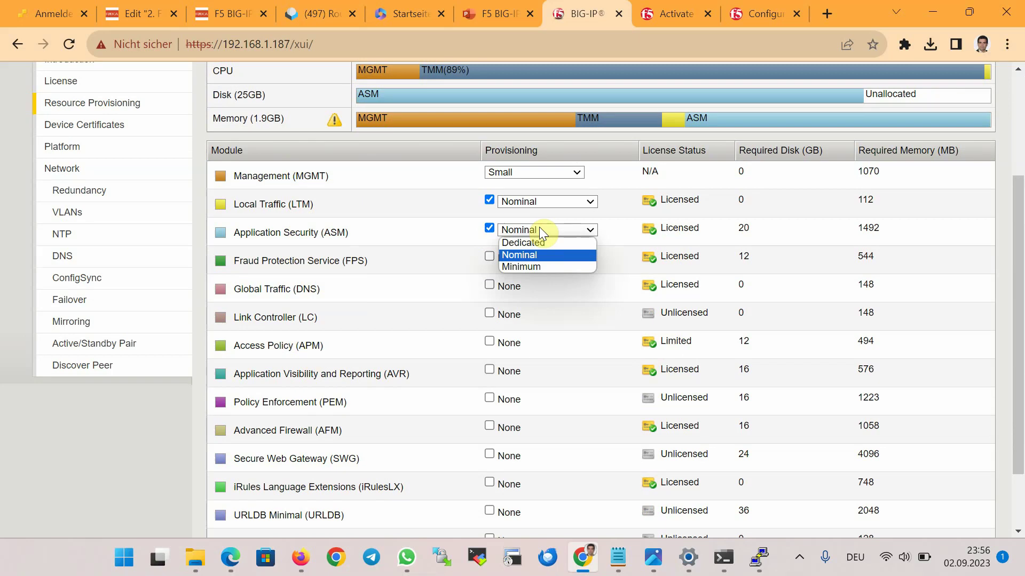
click(488, 228)
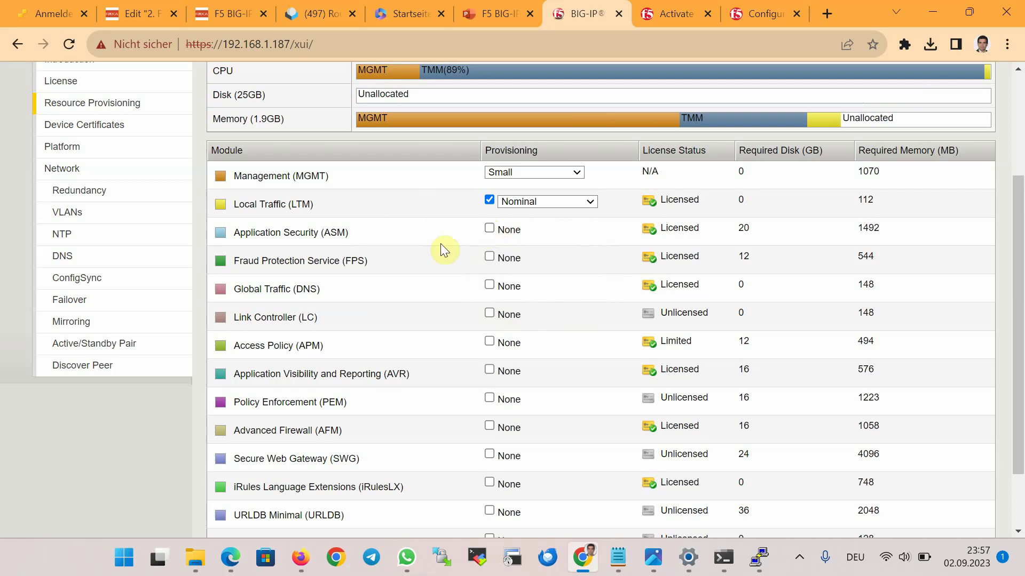
scroll(430, 347, down, 2)
scroll(429, 357, up, 4)
scroll(428, 357, down, 4)
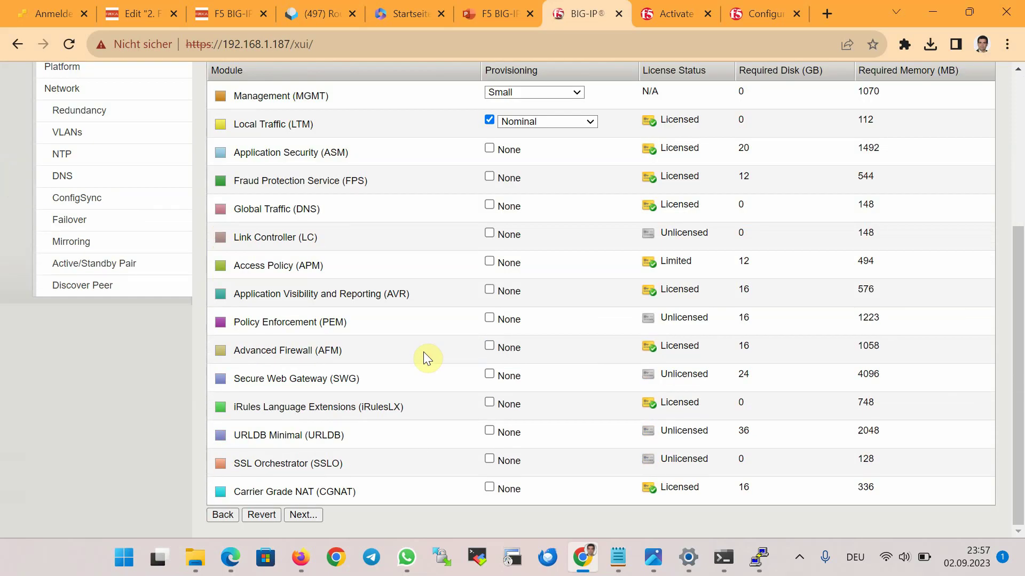
scroll(424, 356, up, 3)
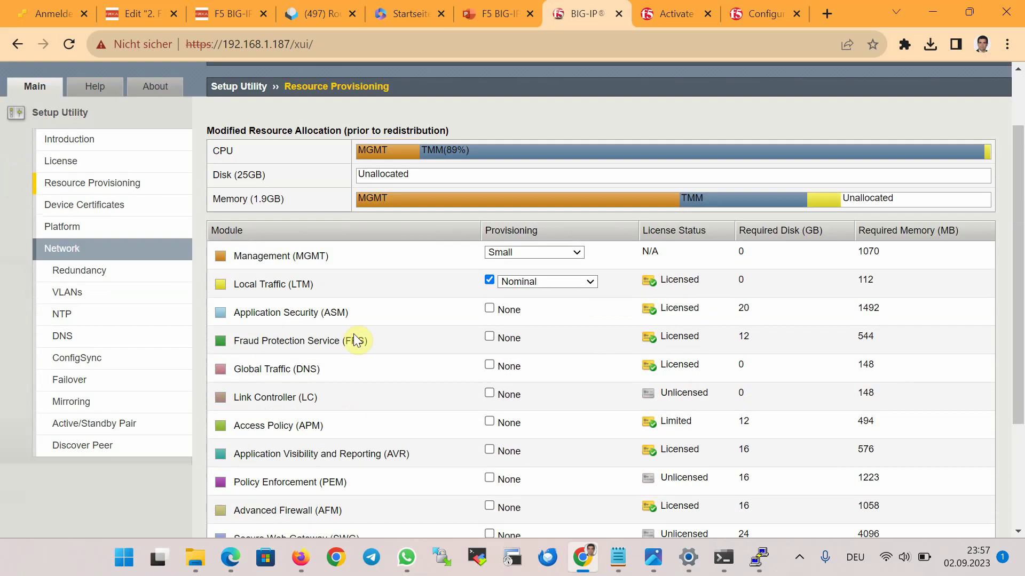
scroll(270, 350, down, 3)
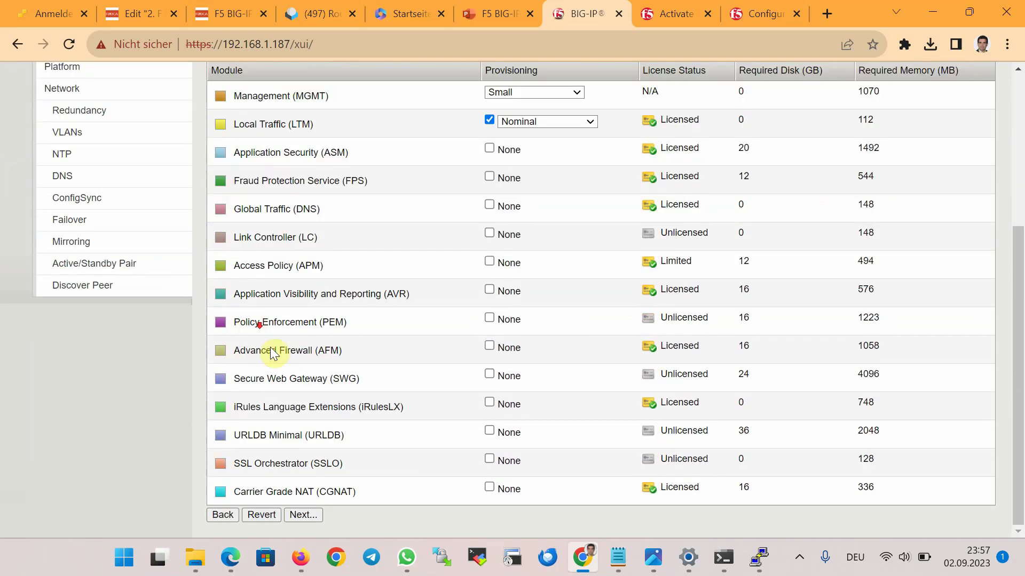
click(310, 514)
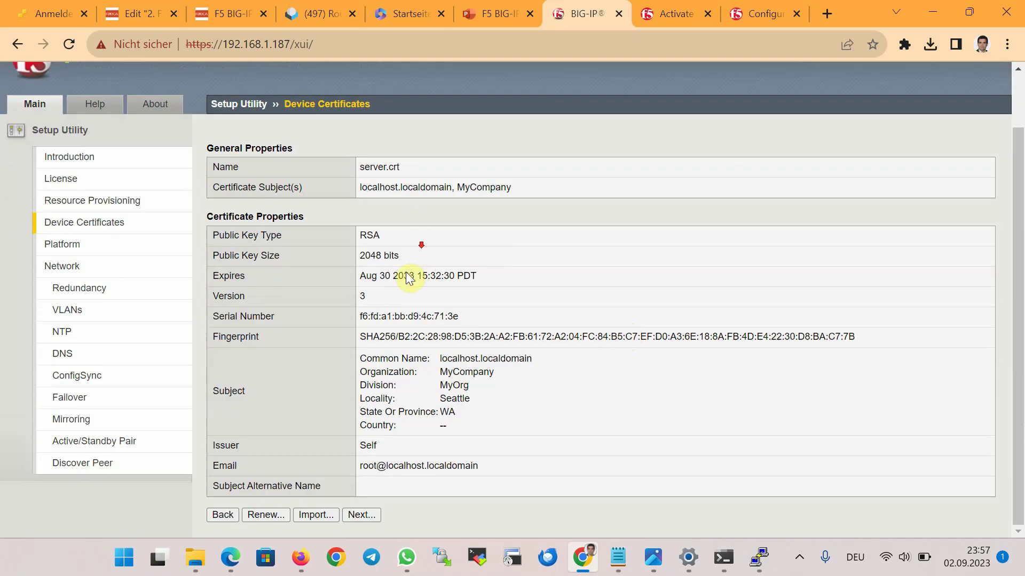
Step: Advance from Device Certificates to the Platform page showing management IP 192.168.1.187
click(361, 515)
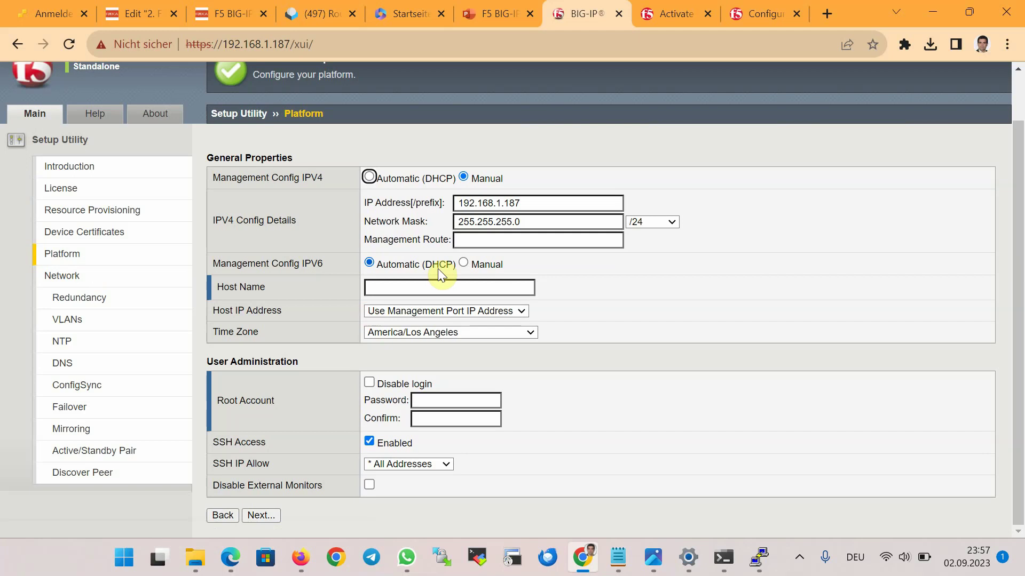
Step: Set host name ltm2.rayka-co.local, leaving management route empty and IPv6 on DHCP
click(503, 238)
text(192.168)
key(BackSpace)
key(BackSpace)
key(BackSpace)
key(BackSpace)
key(BackSpace)
key(BackSpace)
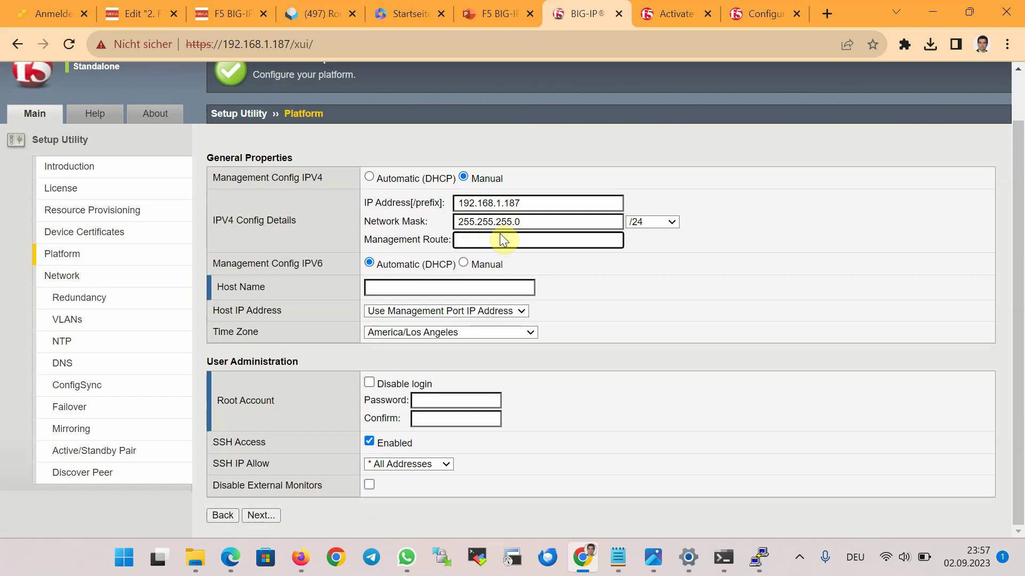
click(464, 263)
click(369, 262)
click(399, 288)
text(ltm2.ray)
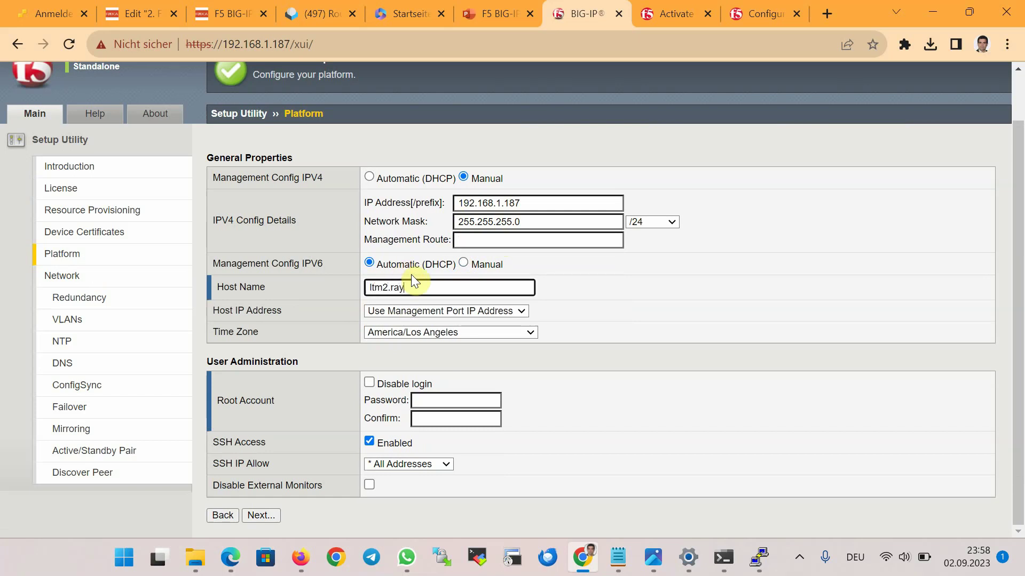
text(ka-co.local)
Step: Enter and confirm the root account password, keeping SSH allowed from All Addresses
click(469, 398)
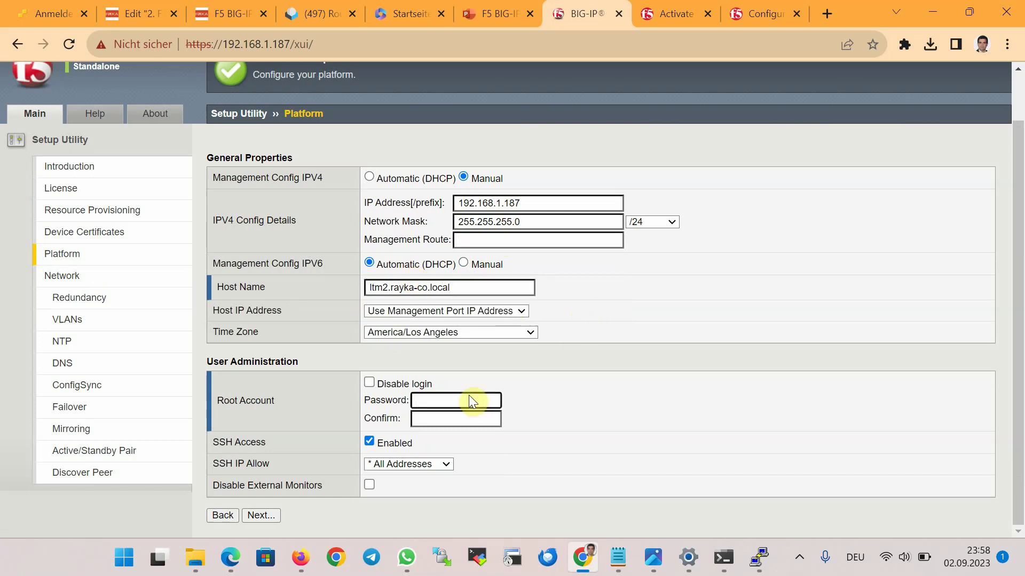
key(Tab)
text(passw)
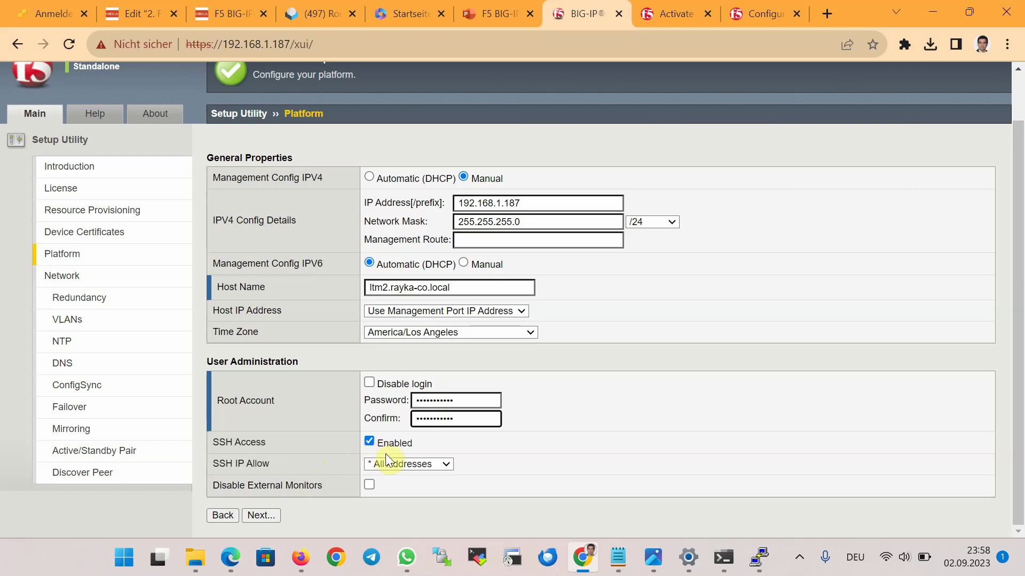
click(423, 465)
click(425, 464)
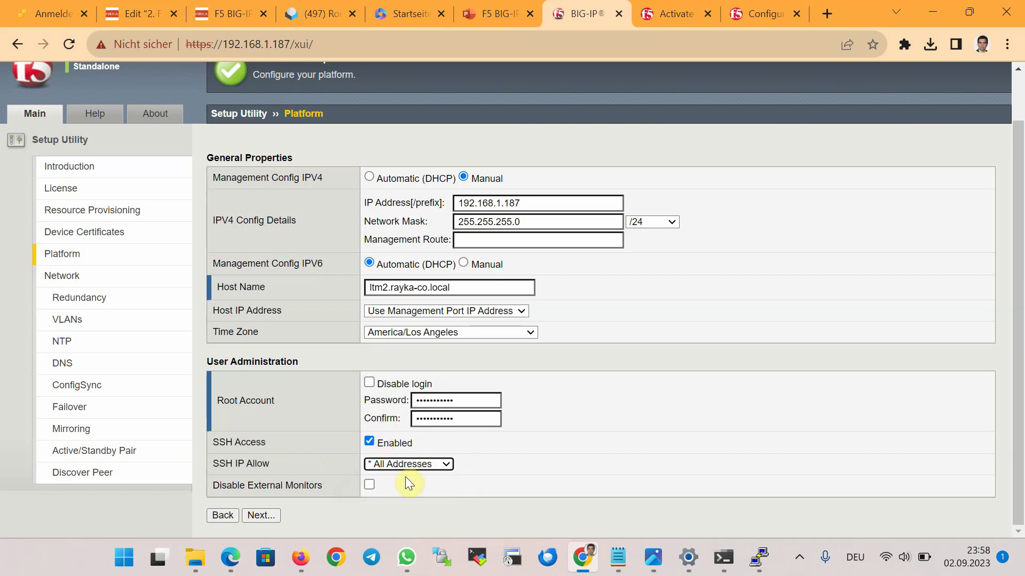
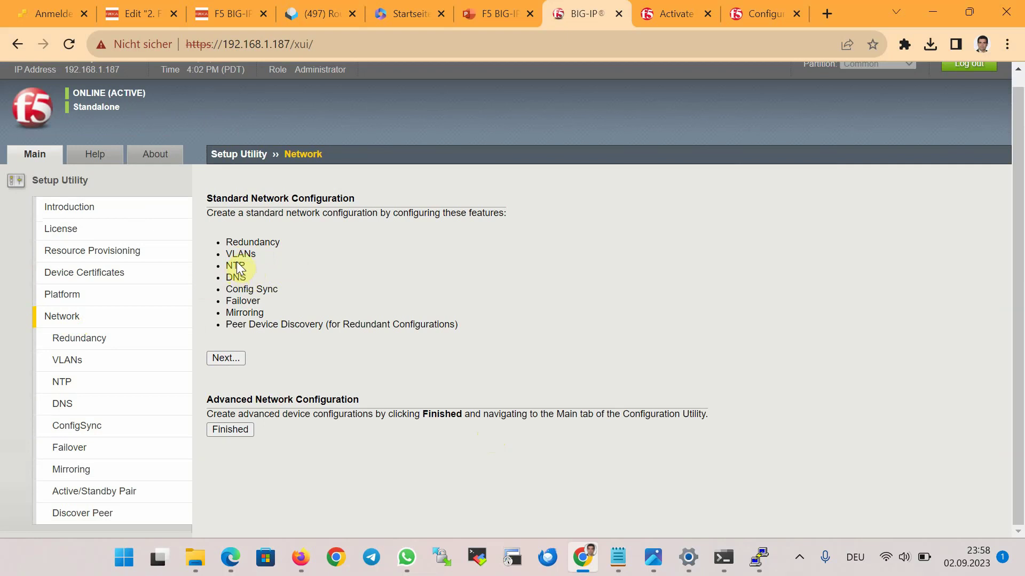
Step: Move past Standard Network Configuration to the Redundancy step, then bring the setup utility back to the front
click(225, 357)
click(653, 558)
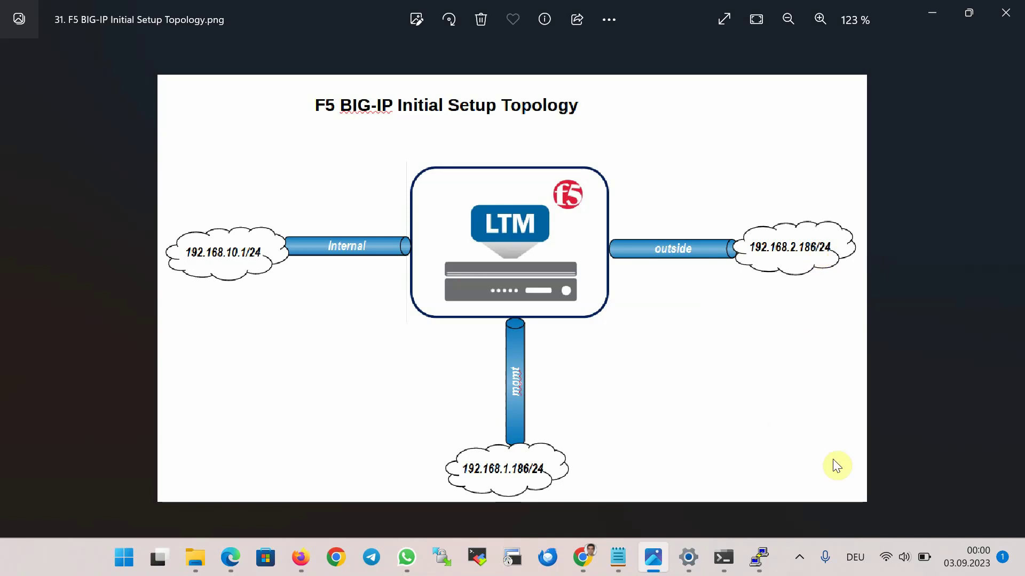
click(583, 557)
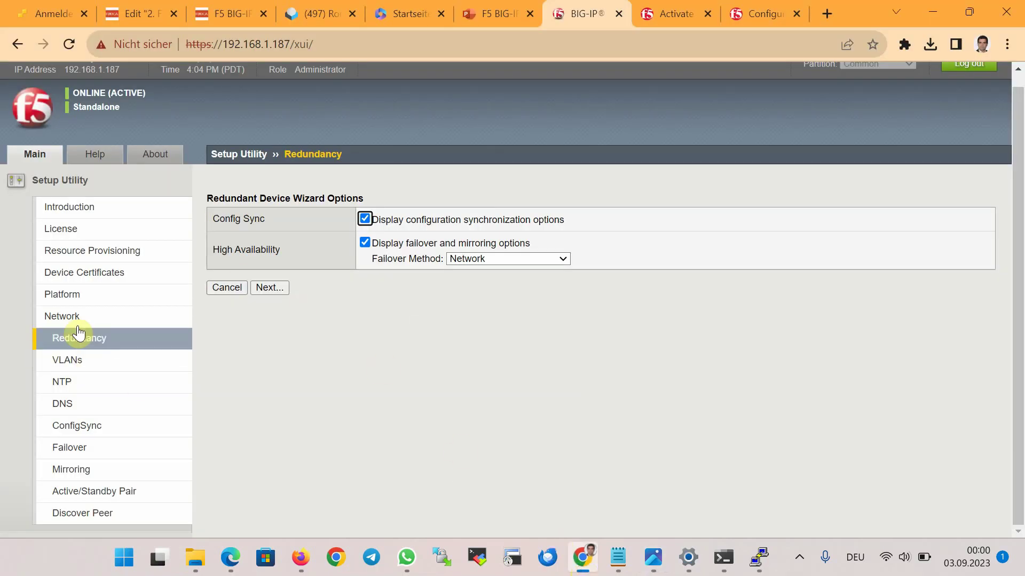
Step: Turn off Config Sync and High Availability, then advance to the internal VLAN step
click(365, 220)
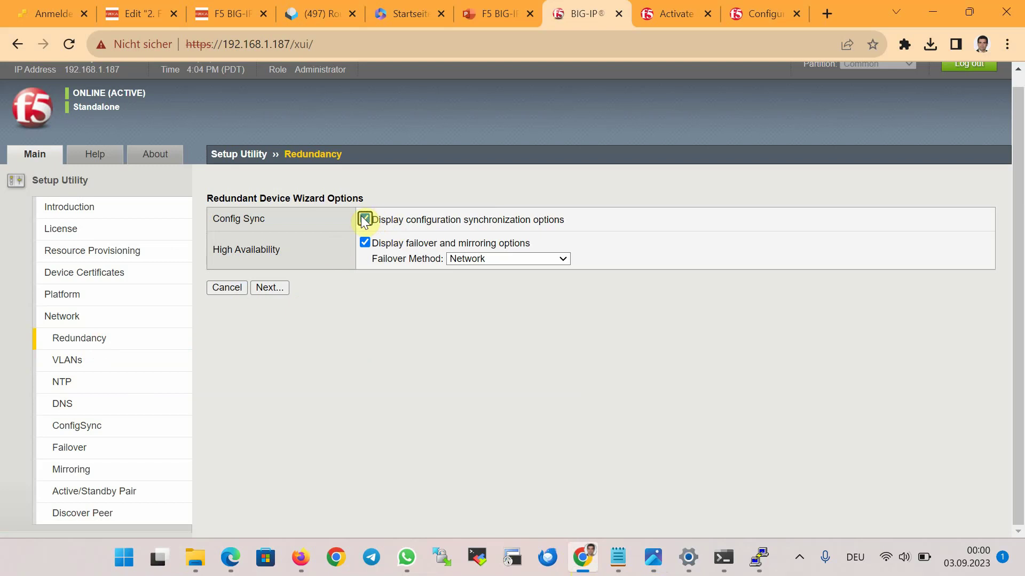
click(365, 220)
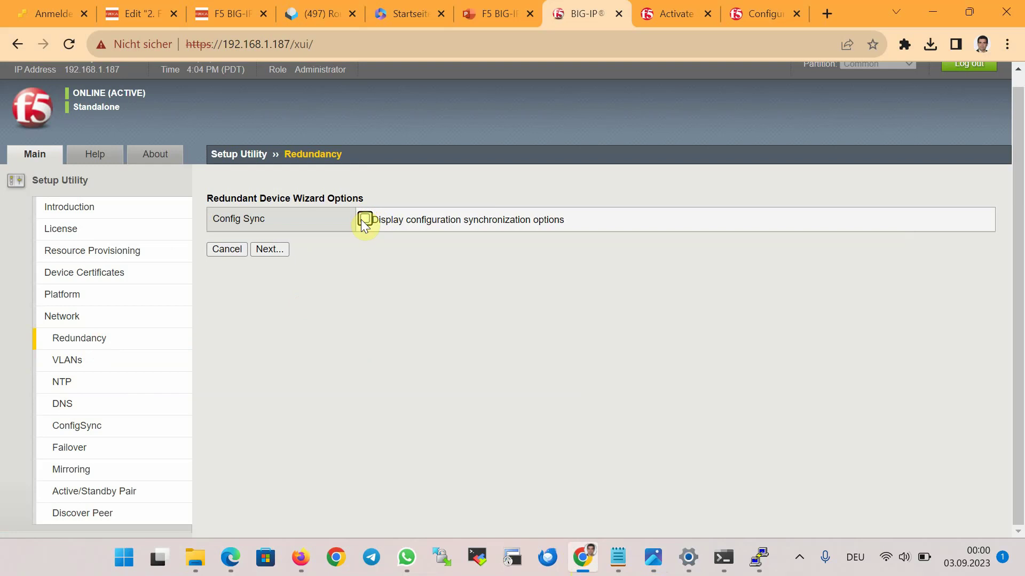
click(268, 249)
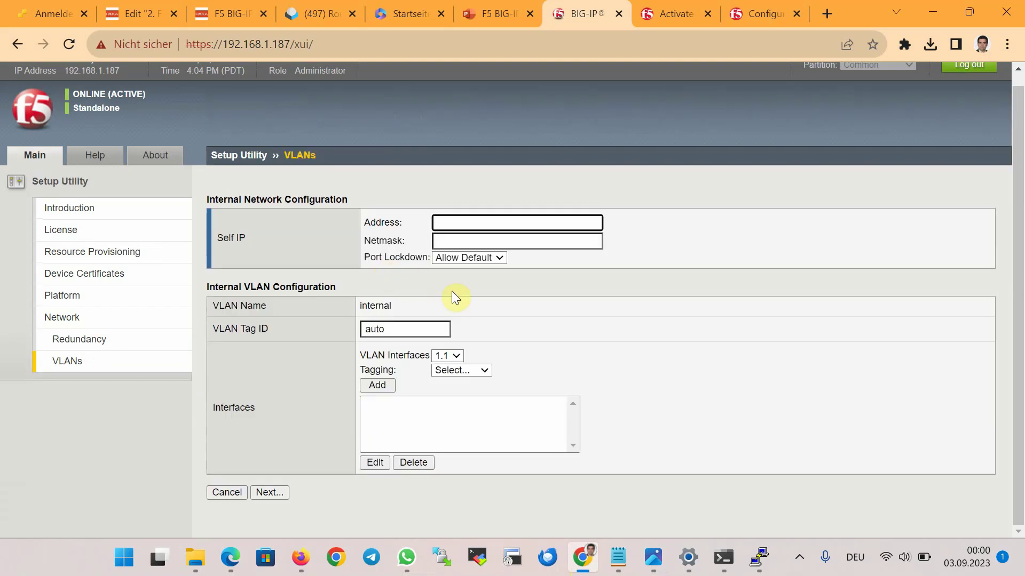
Step: Enter internal self IP 192.168.10.2 with netmask 255.255.255.255.0 on the internal VLAN
double_click(364, 300)
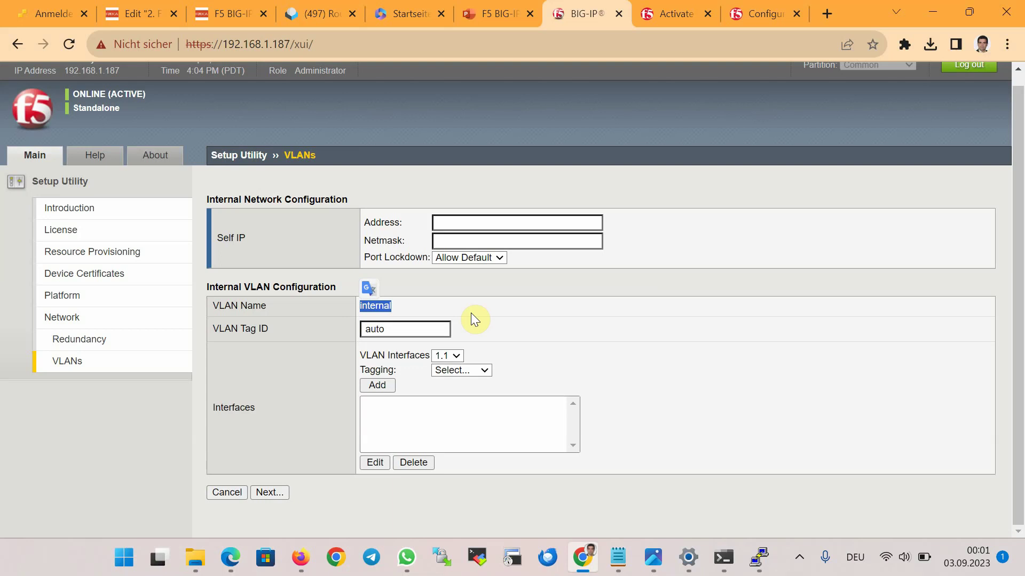
click(474, 223)
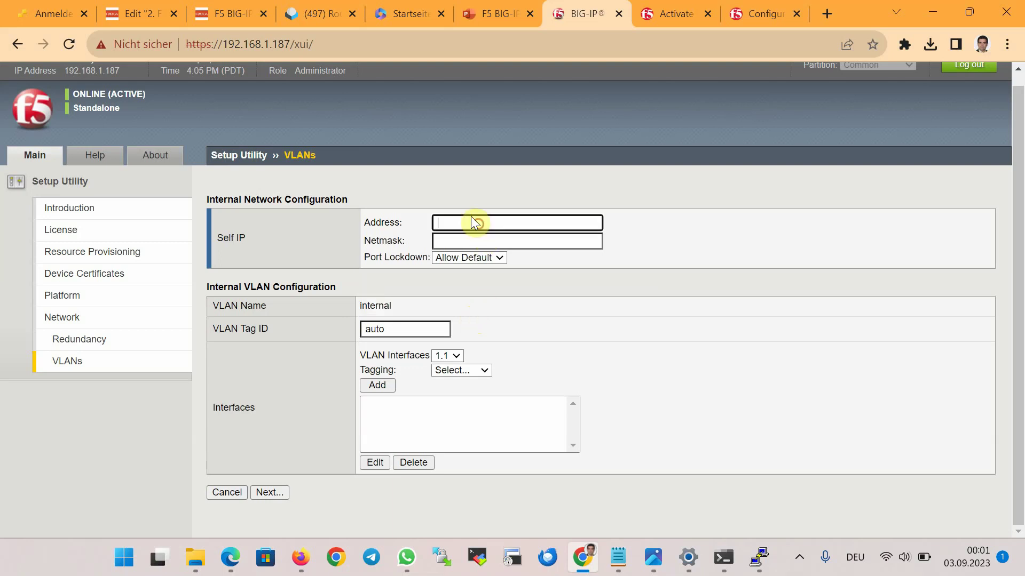
text(192.168.10.2)
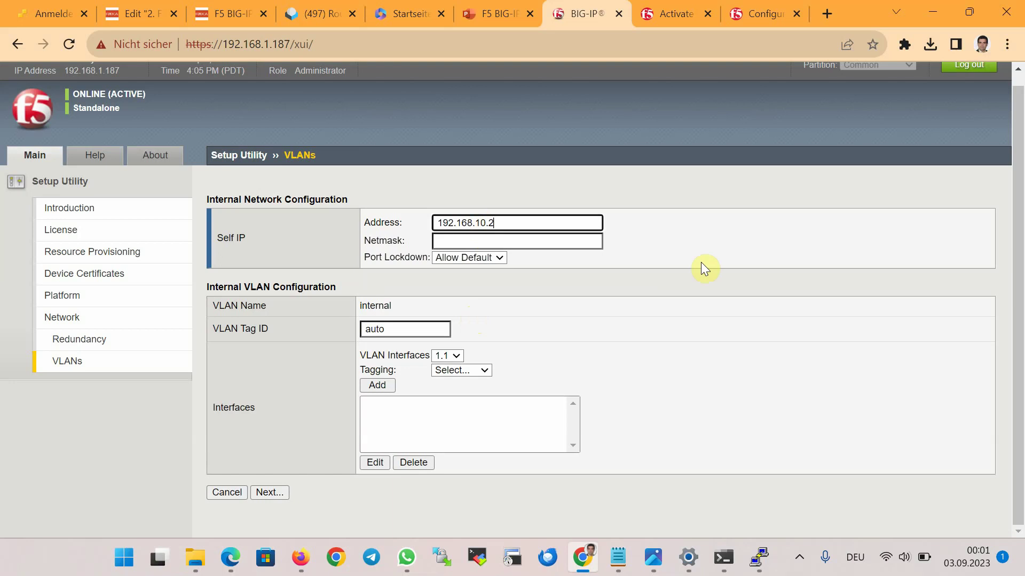
click(580, 238)
text(255.25)
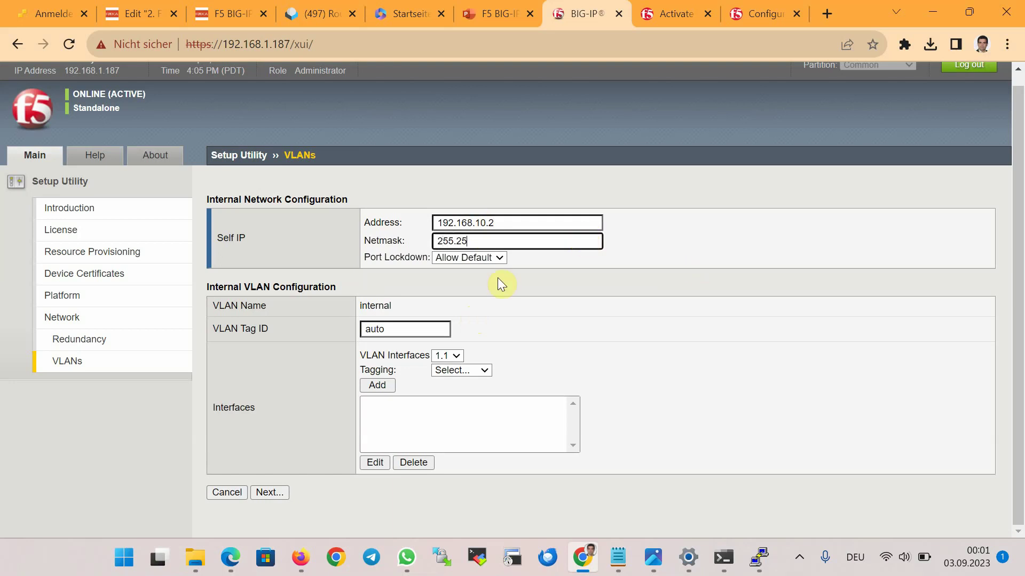
text(5.255.255.255.0)
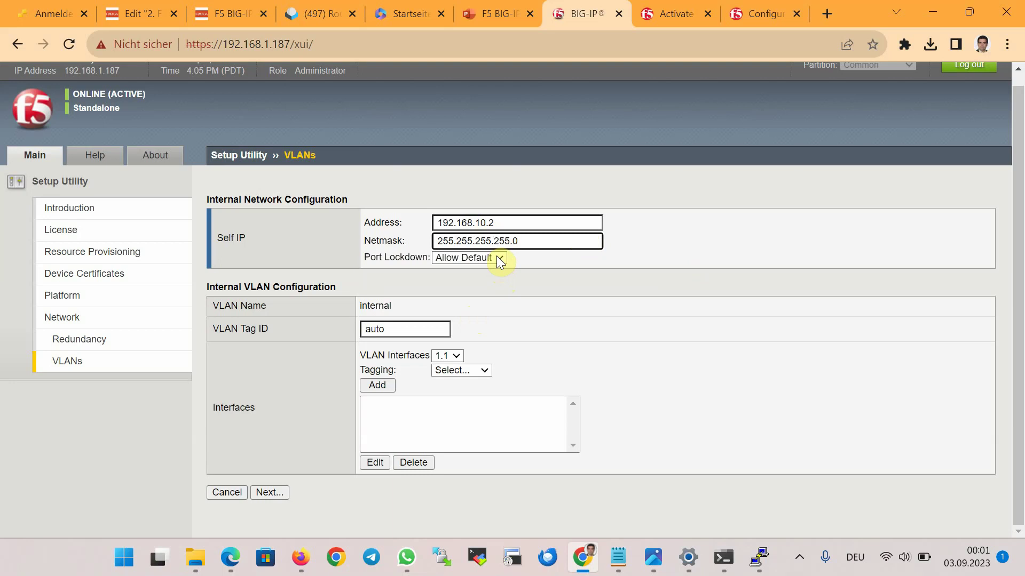
click(498, 259)
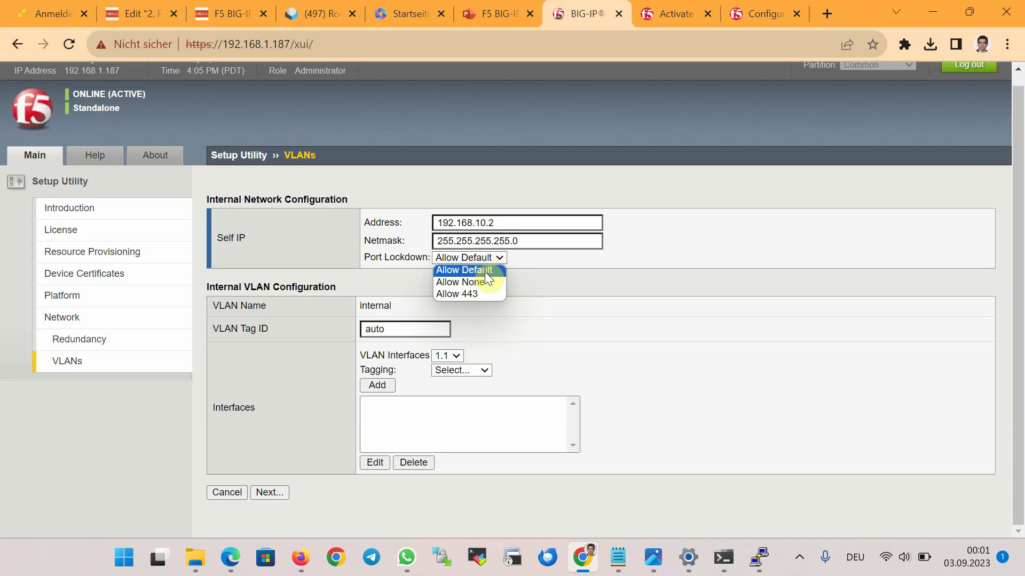
Step: Keep Allow Default port lockdown, add interface 1.1 untagged to the internal VLAN, and submit
click(485, 272)
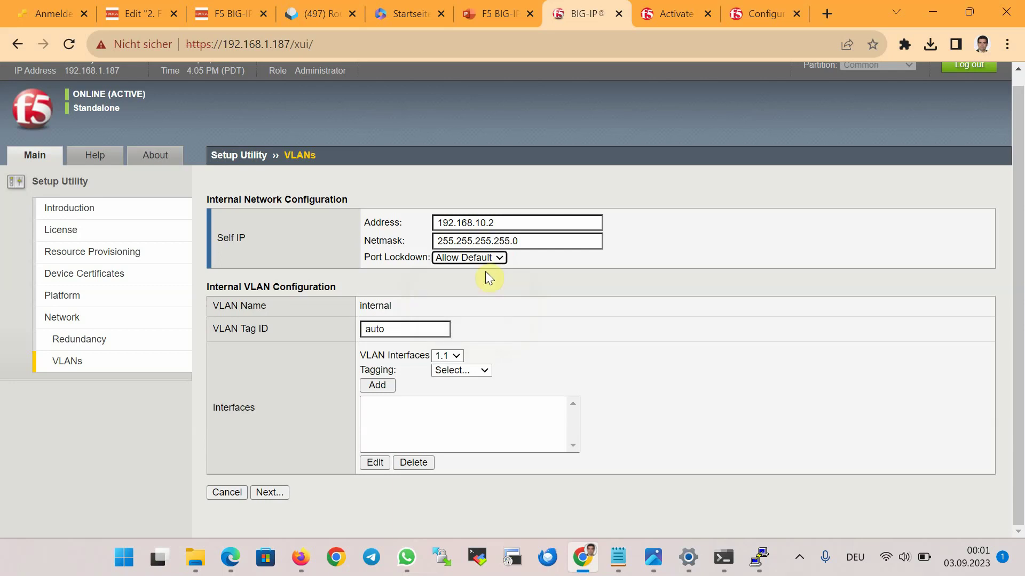
click(456, 357)
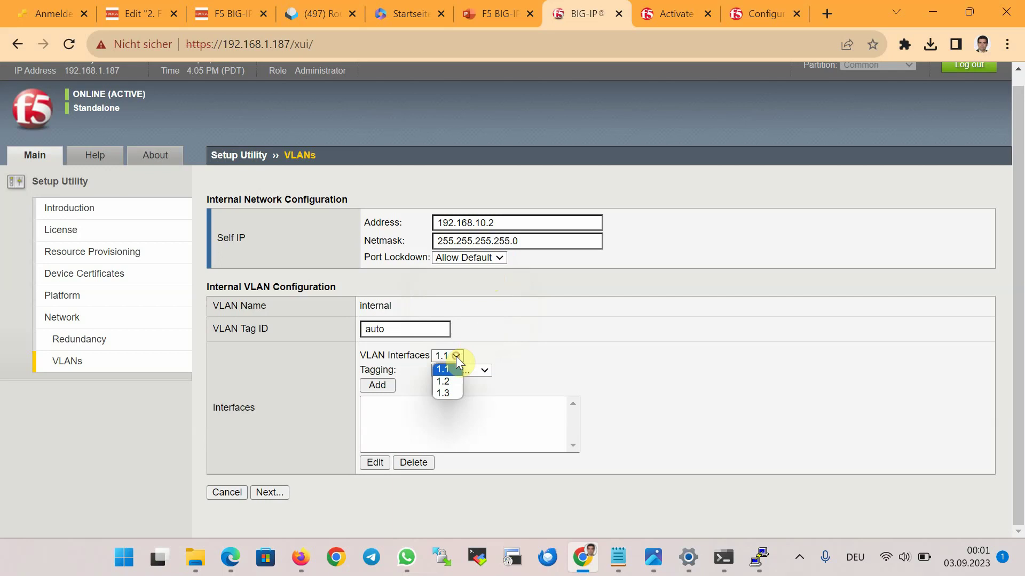
click(455, 356)
click(465, 371)
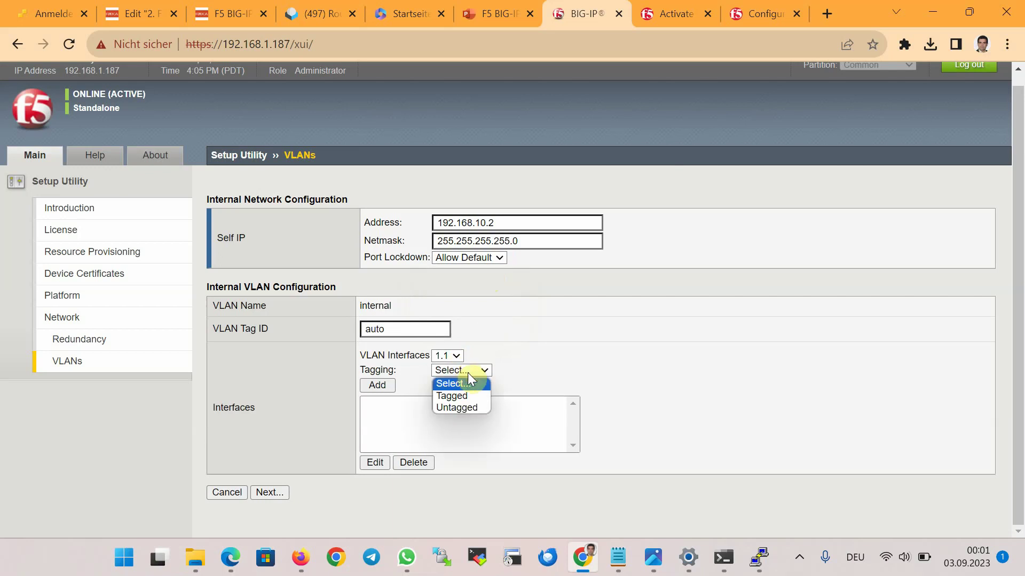
click(466, 408)
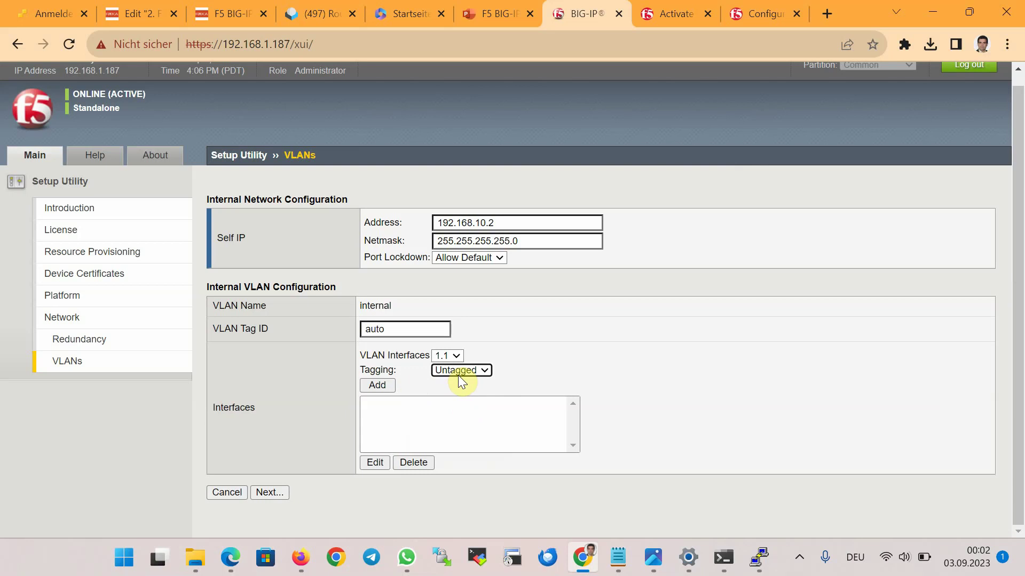
click(377, 386)
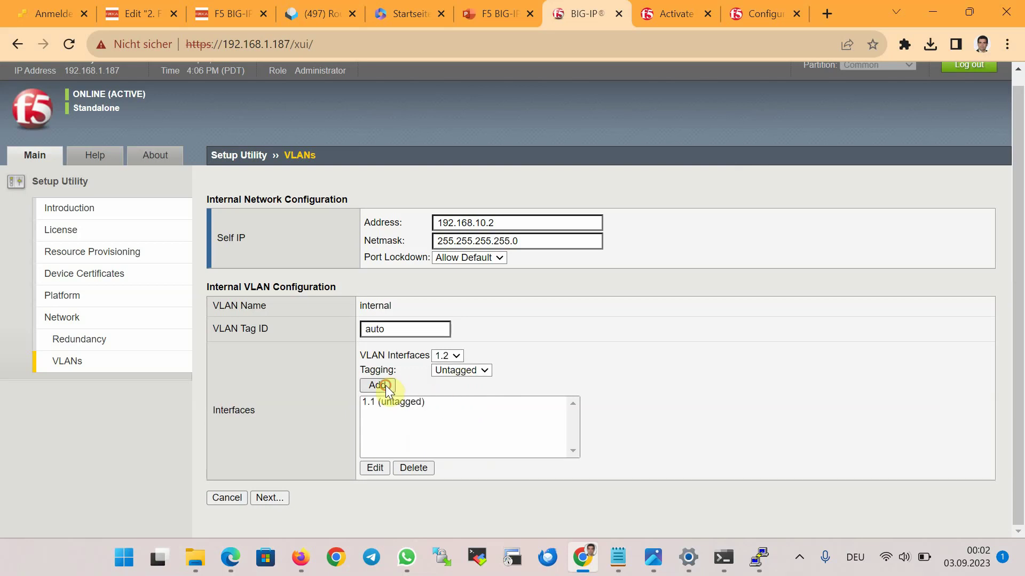
click(269, 499)
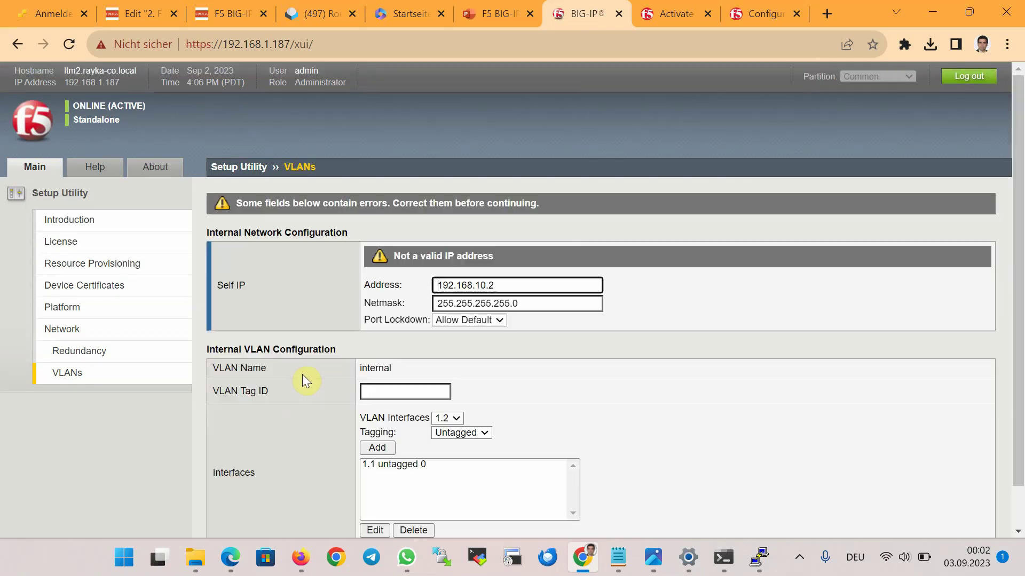
Step: Correct the internal netmask to 255.255.255.0 and submit to reach External Network Configuration
scroll(458, 329, down, 1)
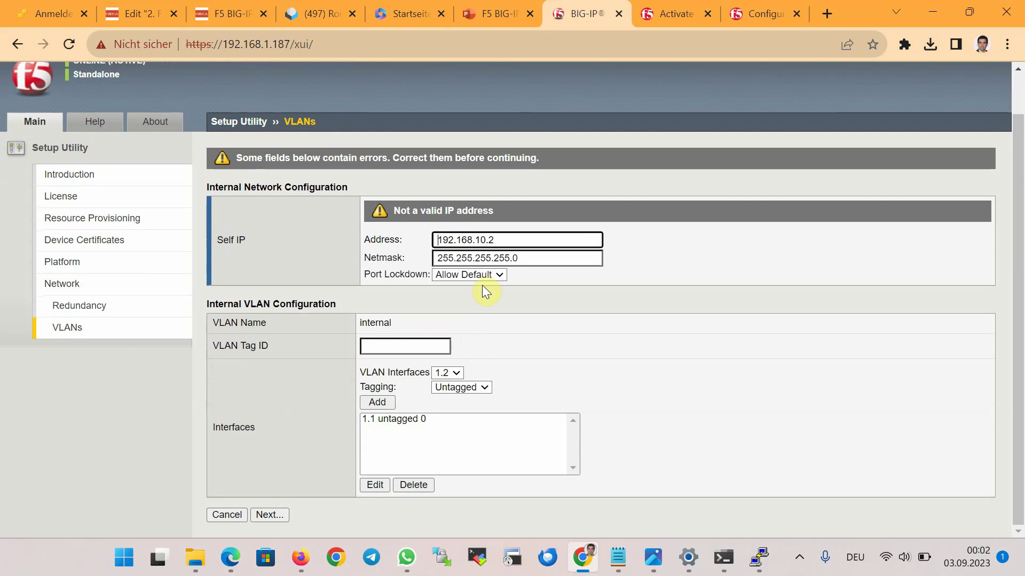
drag(506, 238, 384, 235)
key(Home)
click(498, 258)
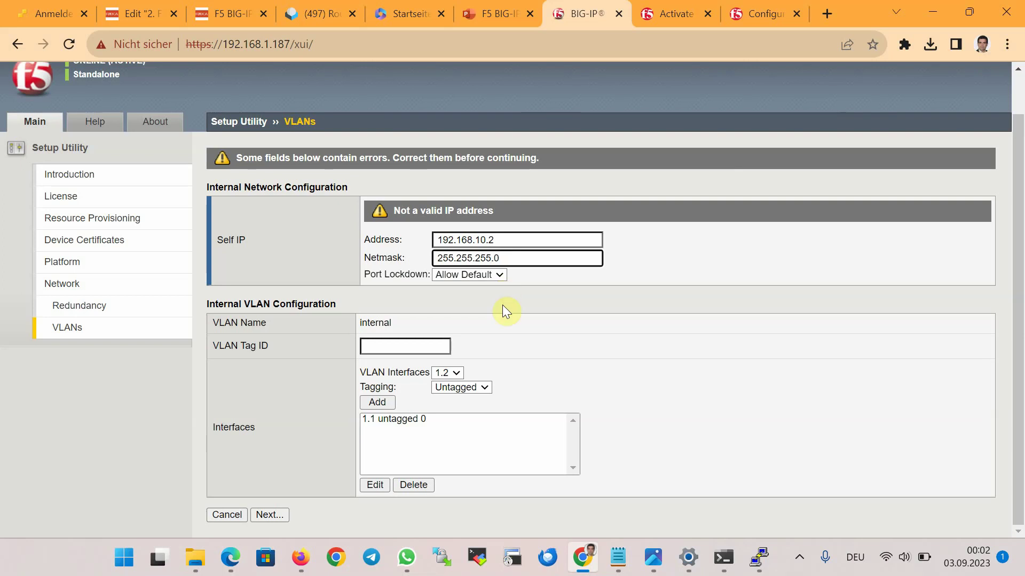
click(277, 516)
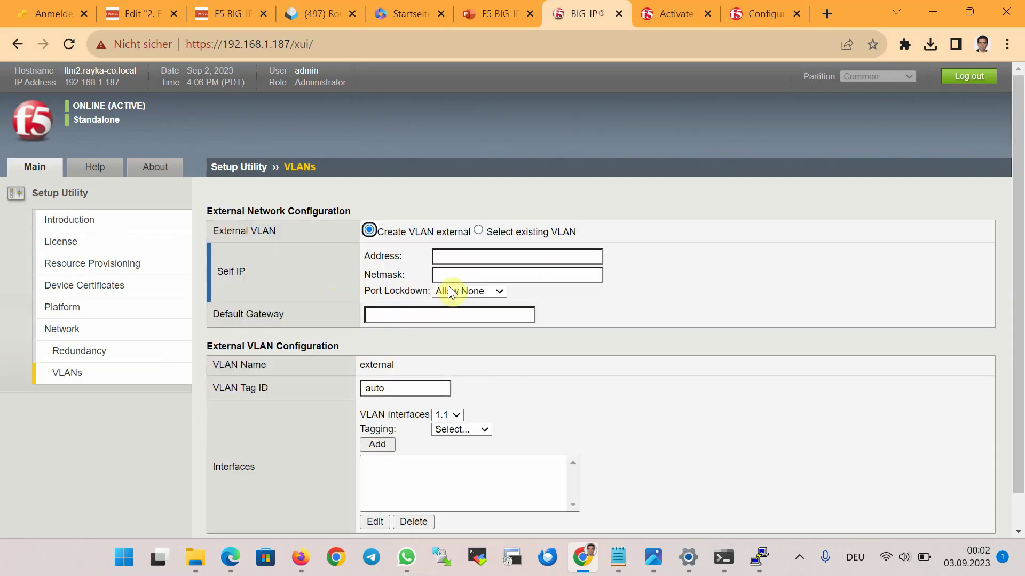
Step: Enter external self IP 192.168.2.187, netmask 255.255.255.0, Allow 443 lockdown and gateway 192.168.2.1
double_click(360, 364)
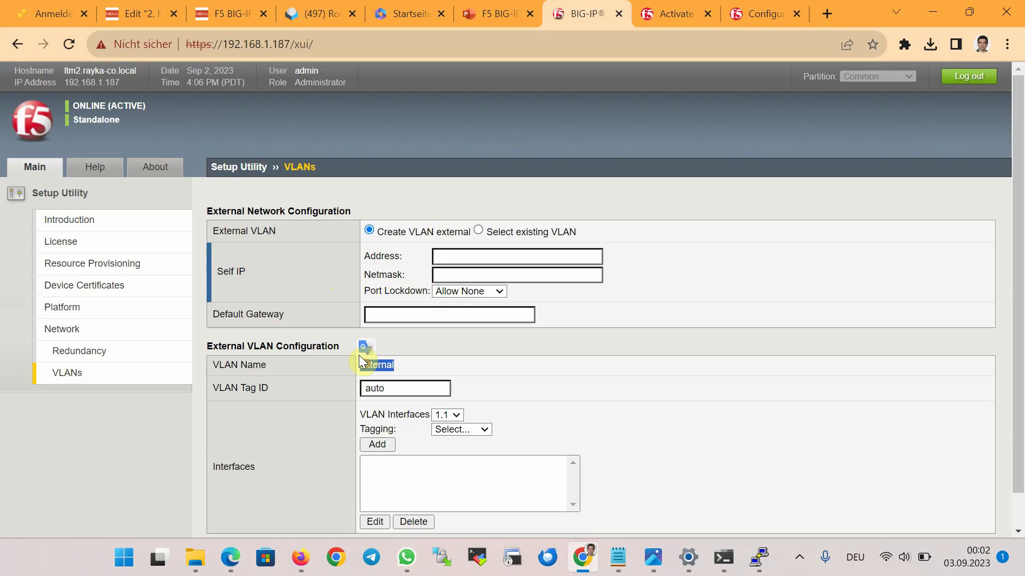
click(510, 256)
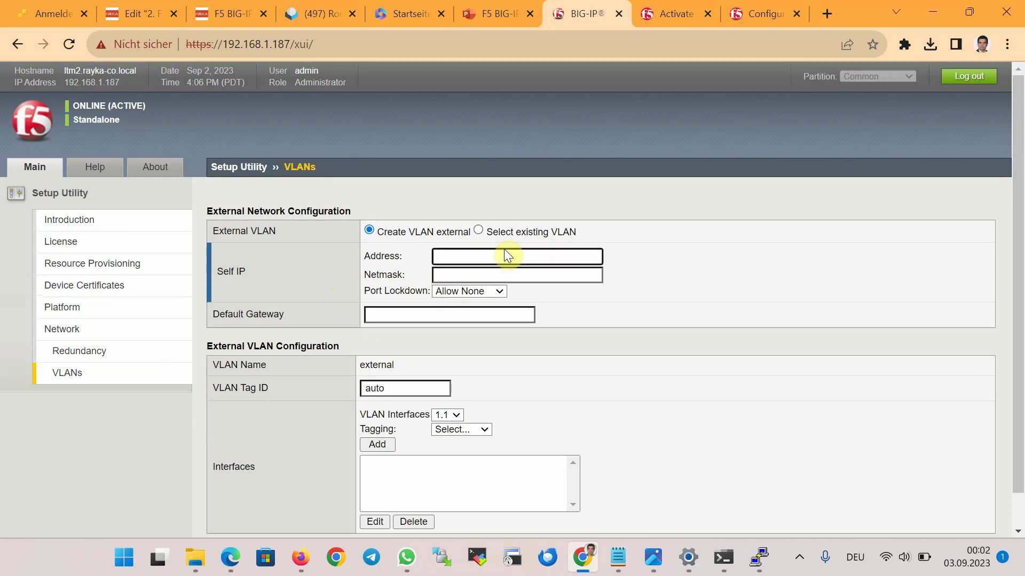
text(192.168.2.187)
click(480, 275)
text(255.255.255.0)
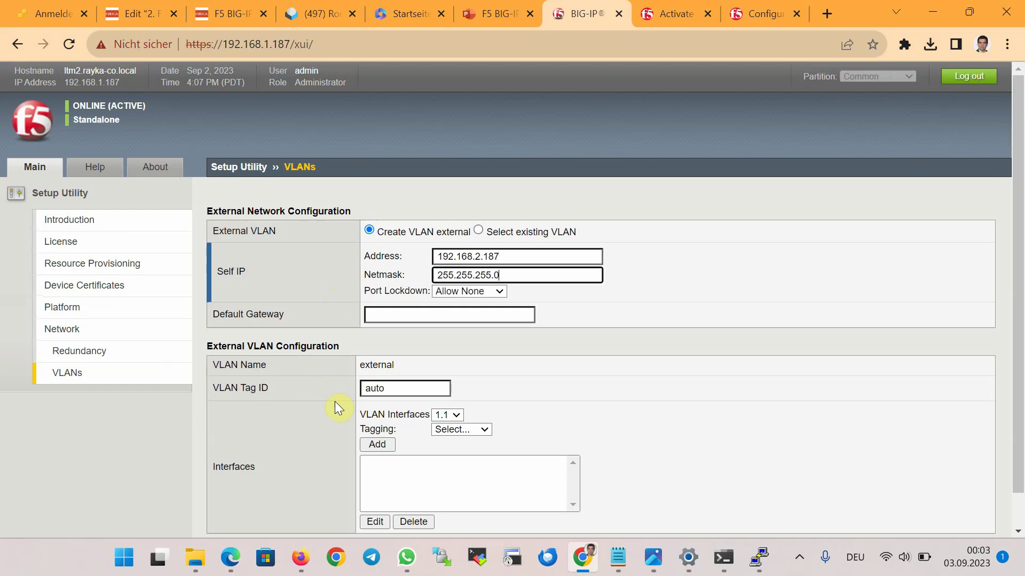
click(499, 291)
click(485, 327)
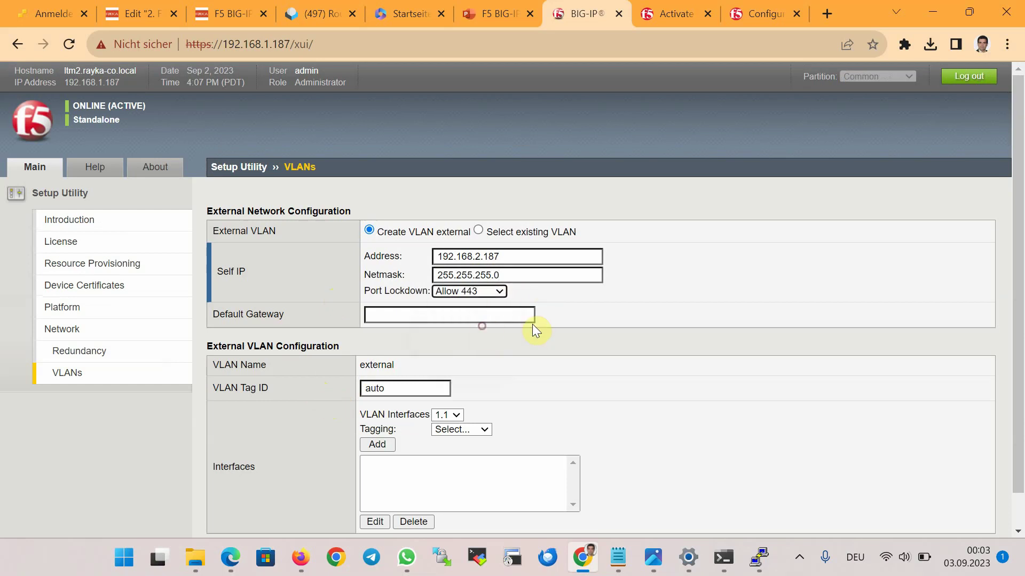
click(496, 311)
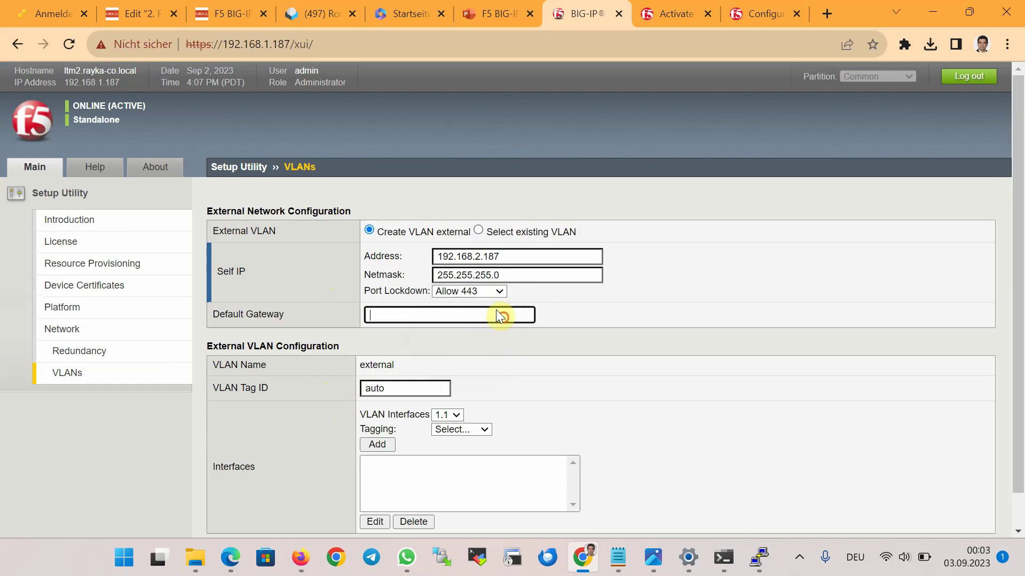
text(192.168.2.1)
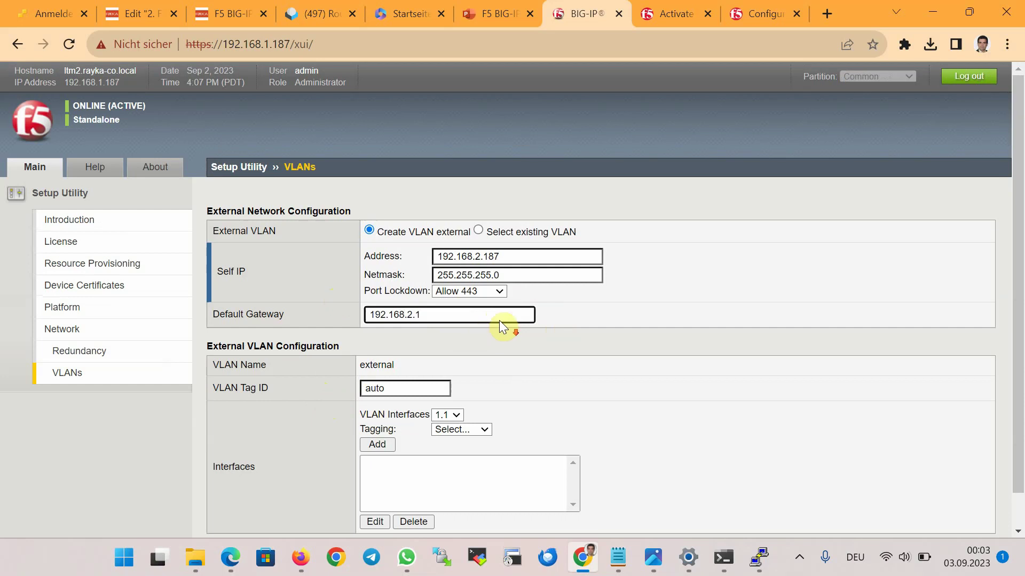
Step: Add interface 1.2 untagged to the external VLAN and finish the setup utility
scroll(502, 330, down, 1)
click(459, 378)
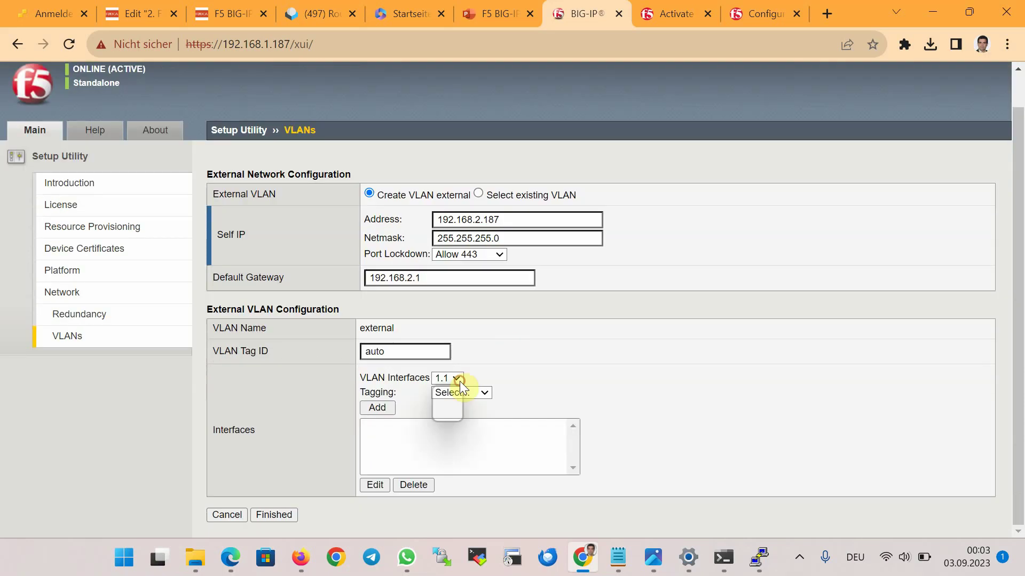
click(458, 405)
click(472, 396)
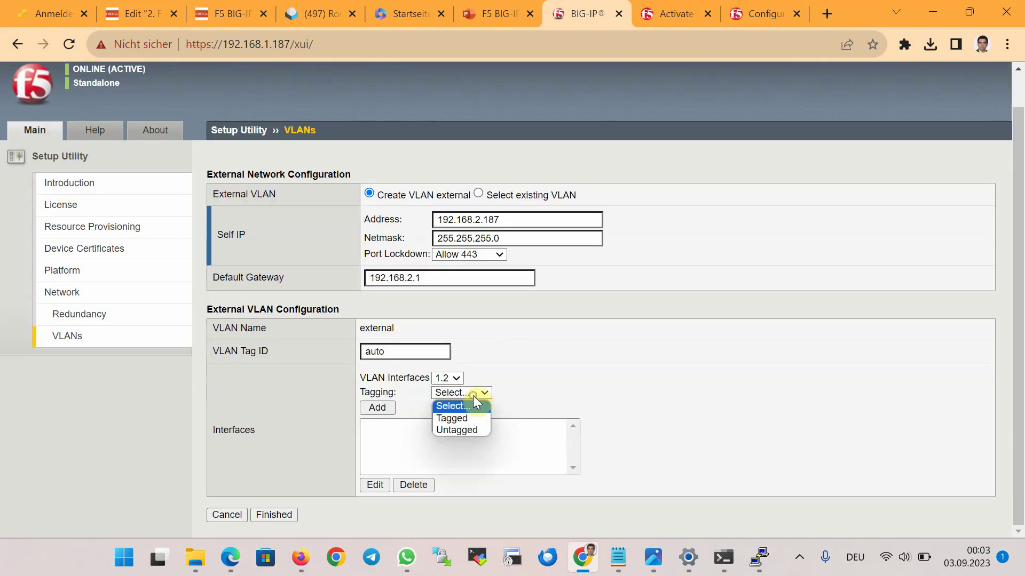
click(473, 427)
click(385, 407)
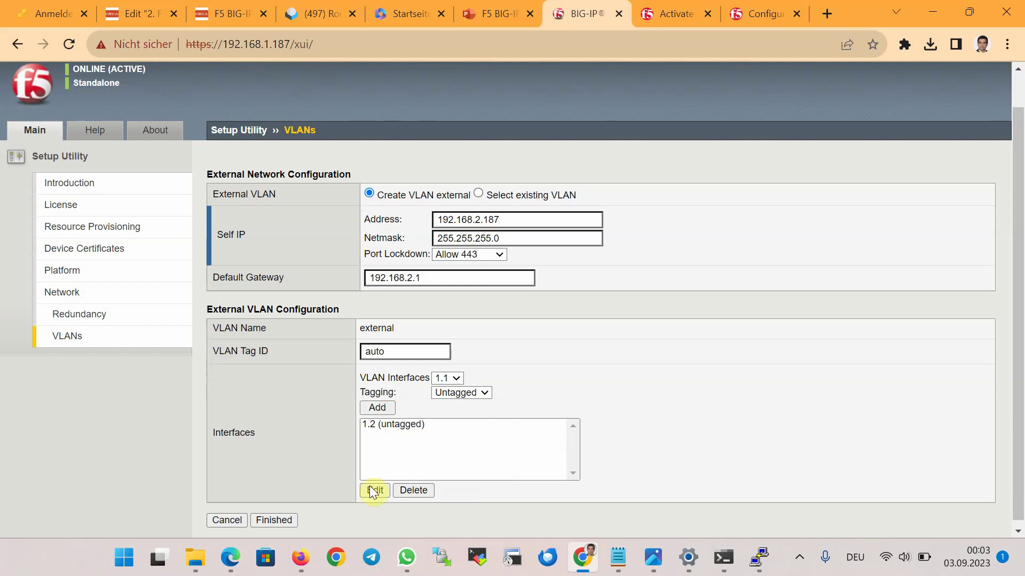
click(267, 523)
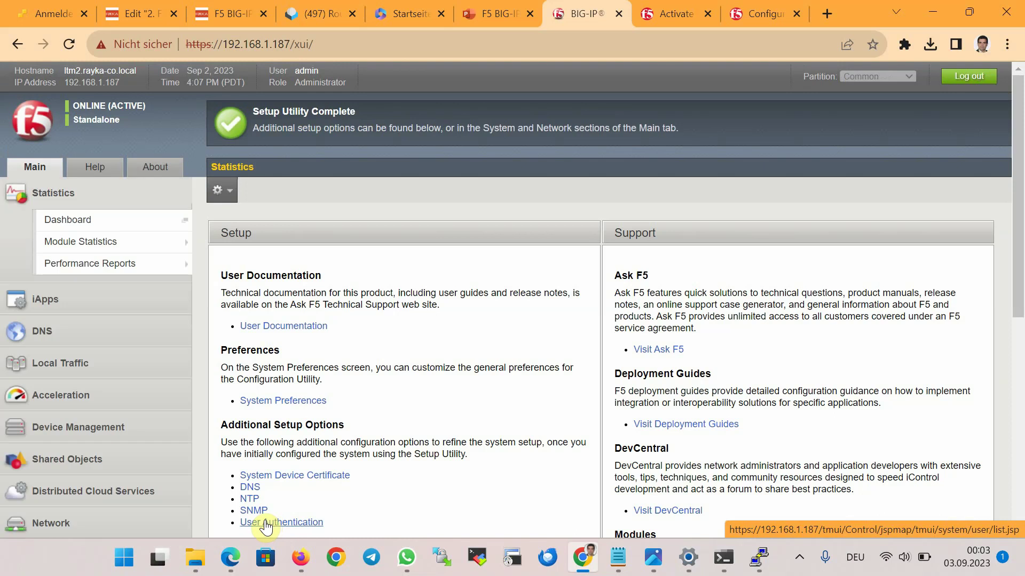
Step: View the evaluation license summary under System > License
scroll(137, 489, down, 2)
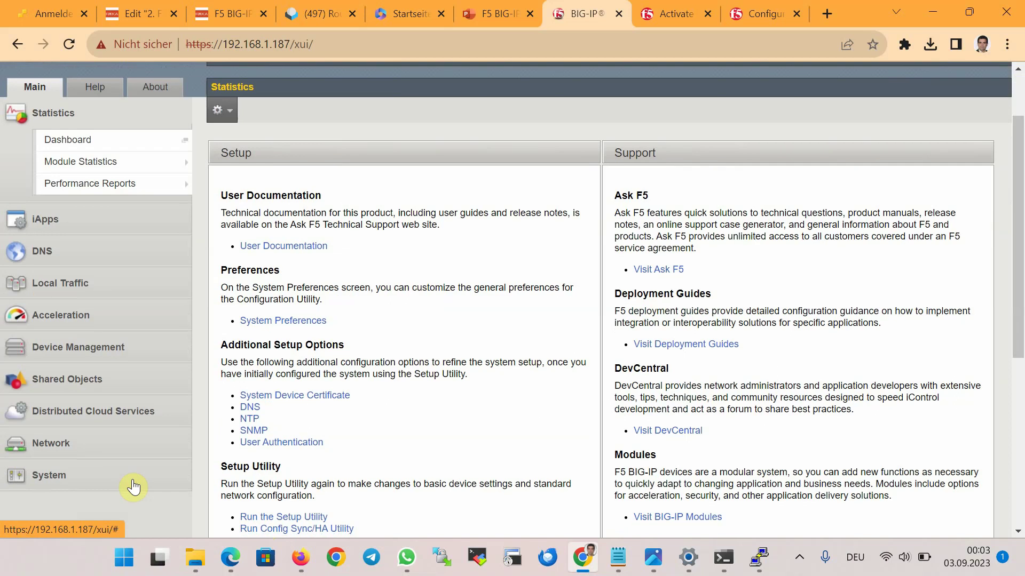
click(62, 477)
mouse_move(60, 473)
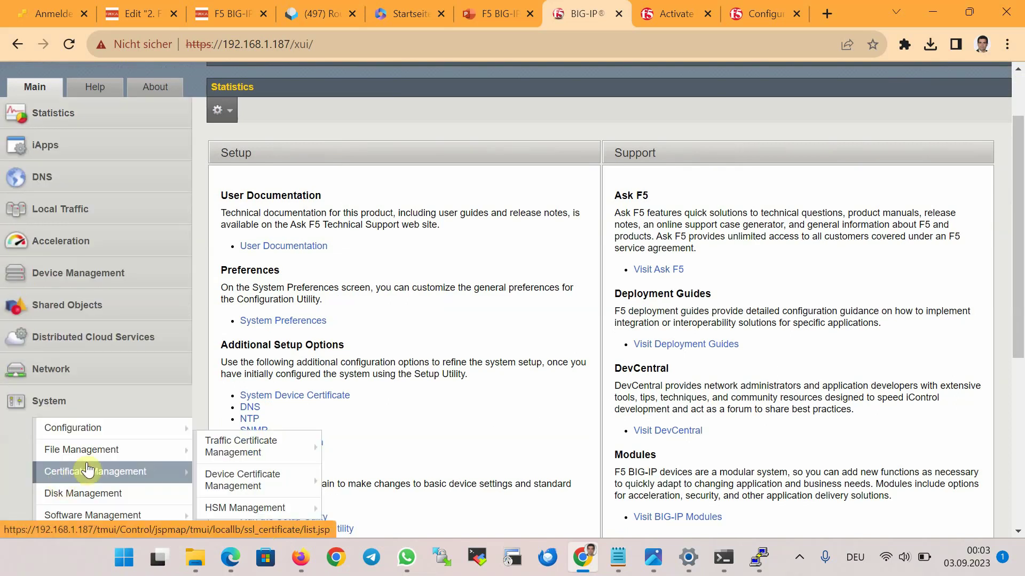
scroll(125, 471, down, 3)
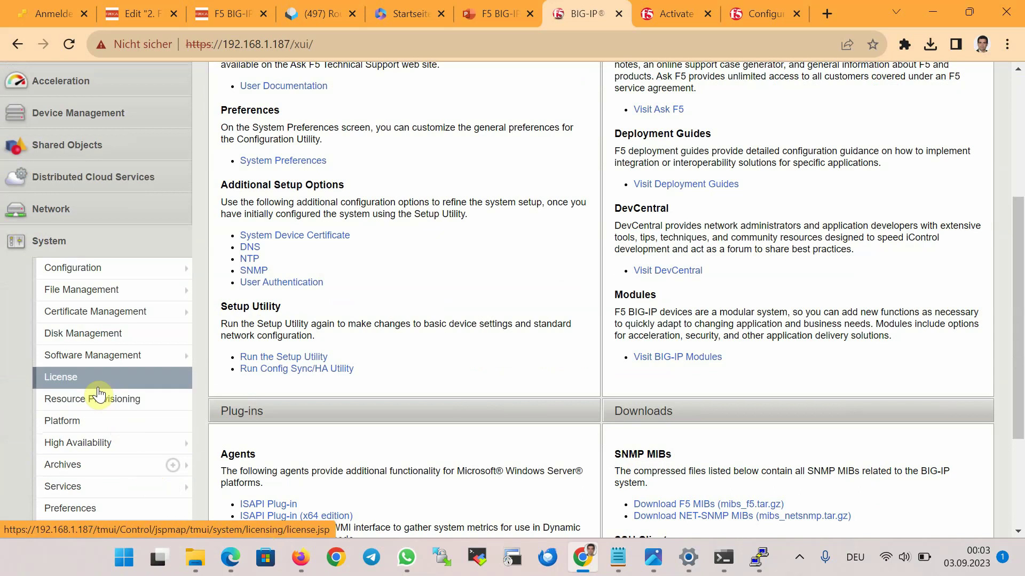
click(97, 387)
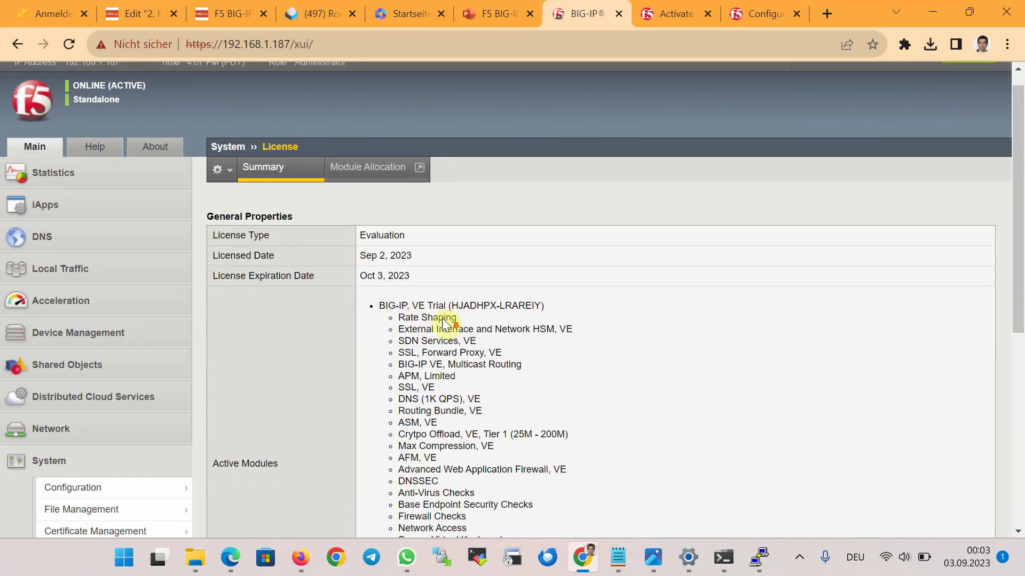
Step: Show the Network > Interfaces list with interfaces 1.1, 1.2 and 1.3
scroll(445, 327, down, 1)
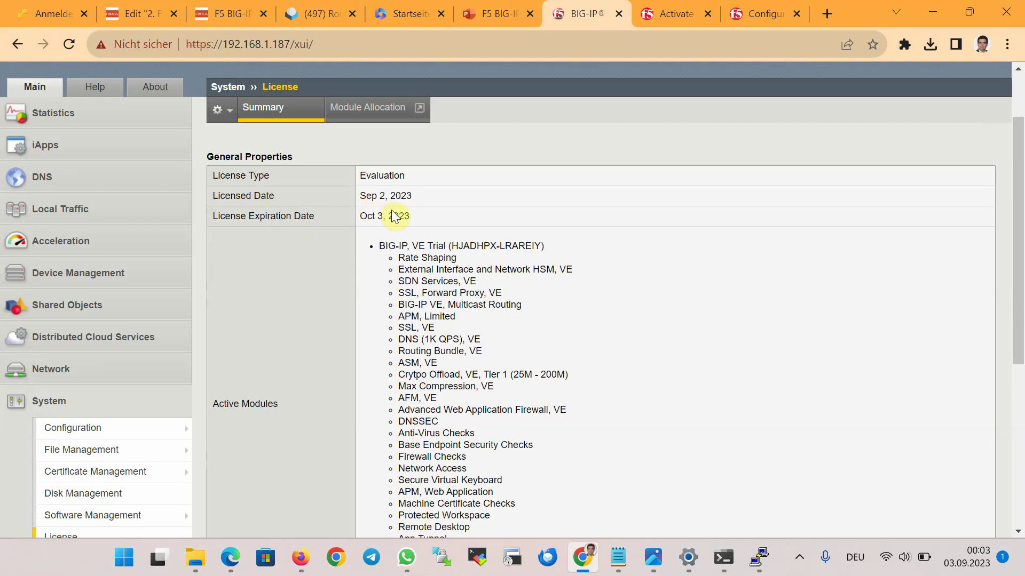
click(108, 369)
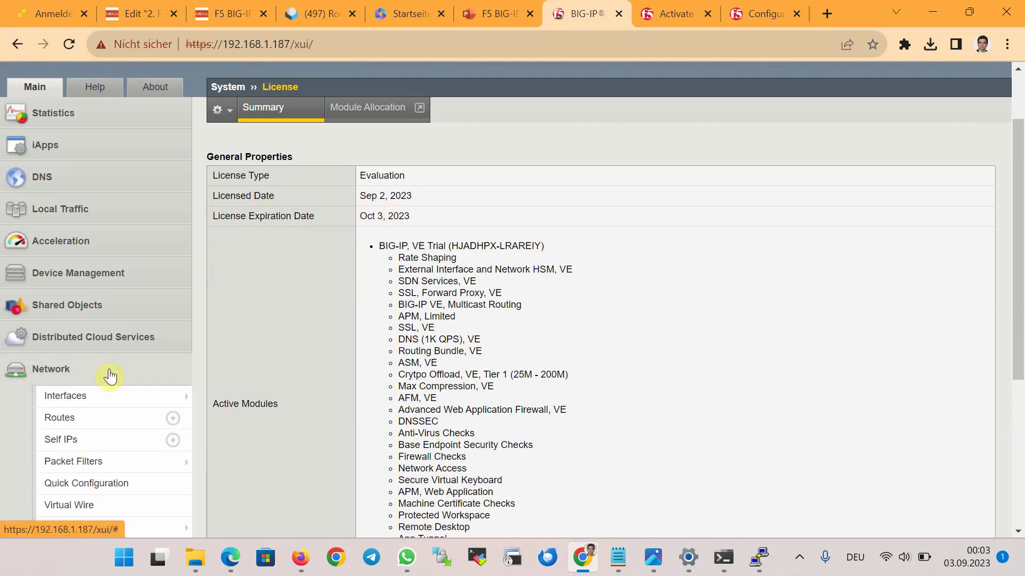
scroll(109, 376, down, 3)
mouse_move(112, 380)
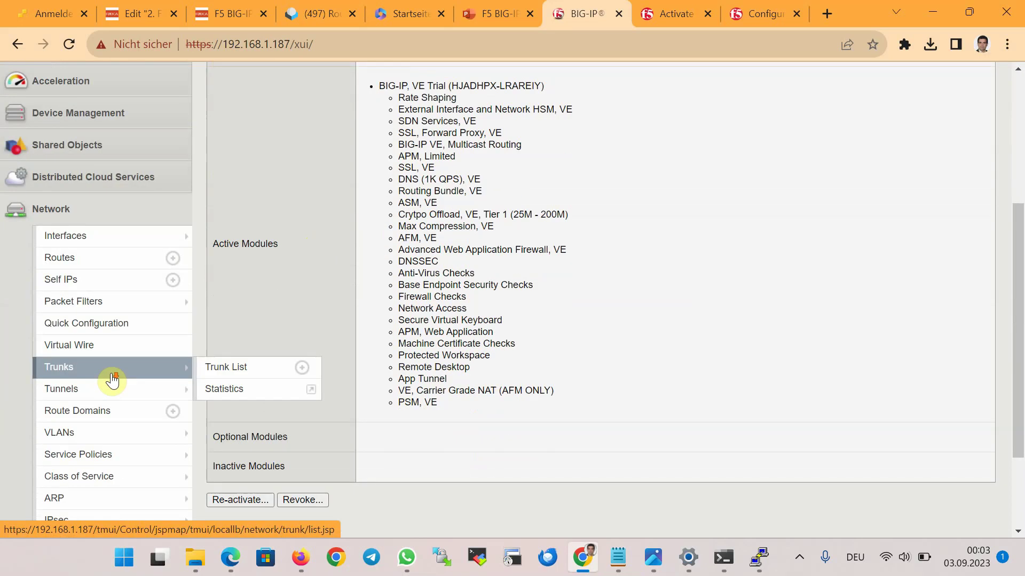
click(87, 245)
scroll(440, 301, down, 1)
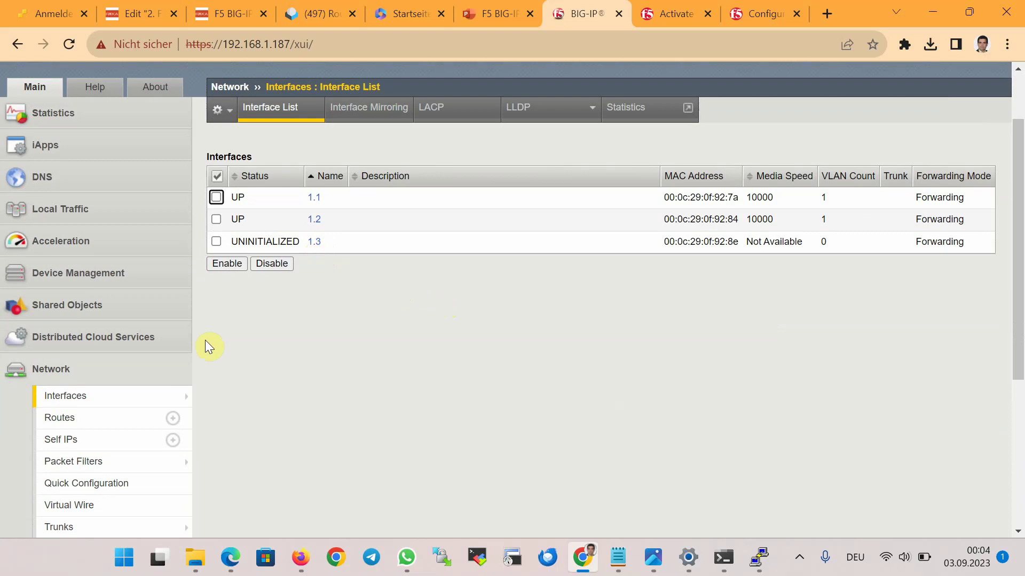
Step: Review the external_default_gateway route's properties under Network > Routes
scroll(208, 347, down, 1)
click(104, 339)
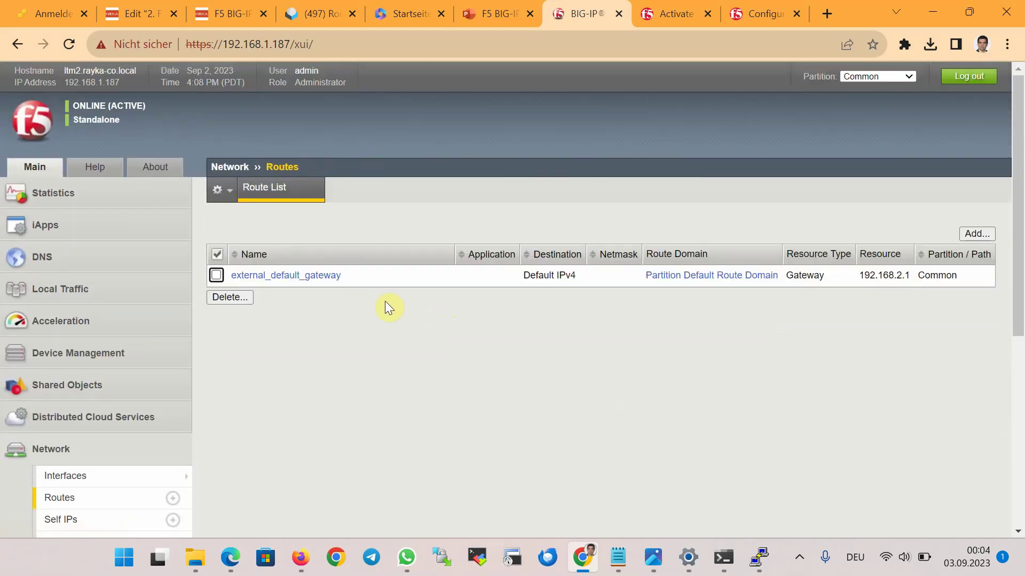
key(ctrl+minus)
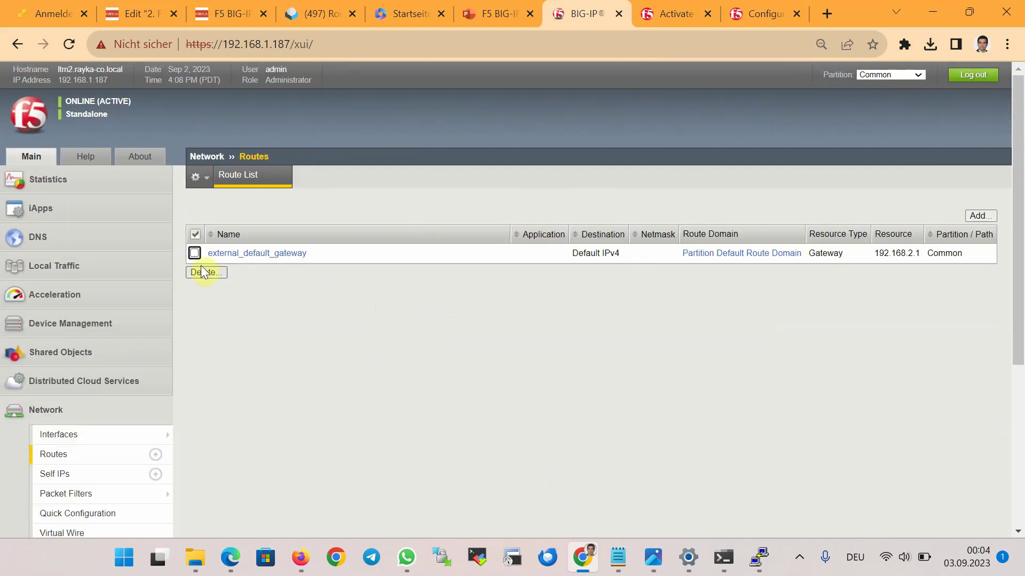
click(248, 255)
click(398, 274)
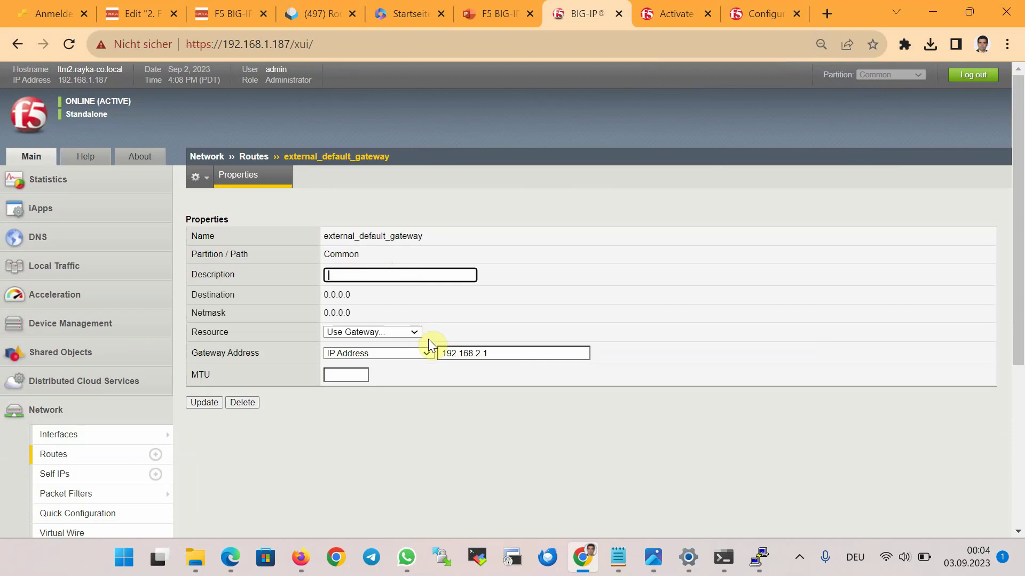
Step: Show the Self IP list with 192.168.10.2 internal and 192.168.2.187 external
click(86, 475)
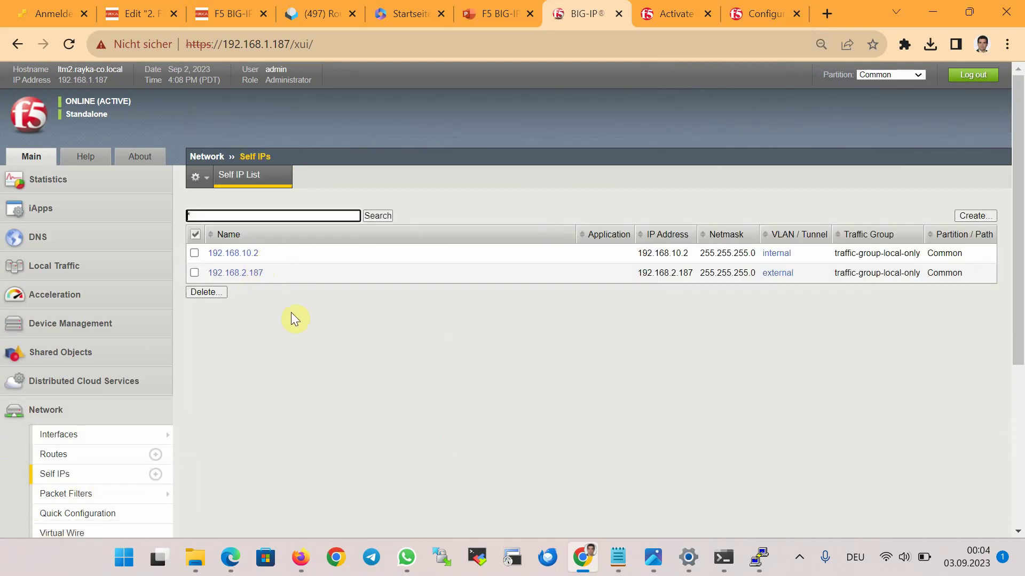
scroll(304, 334, down, 2)
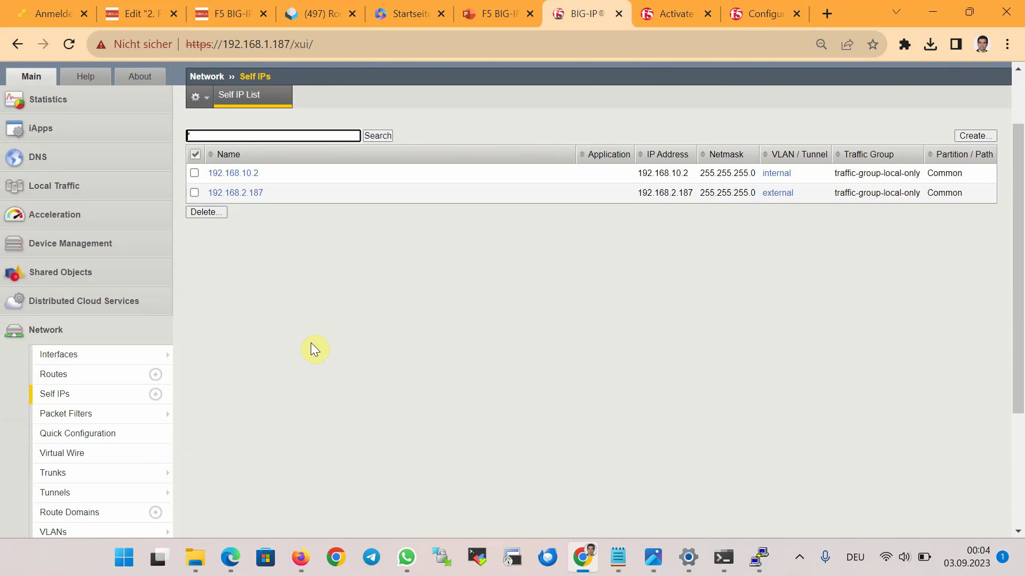
scroll(312, 348, down, 4)
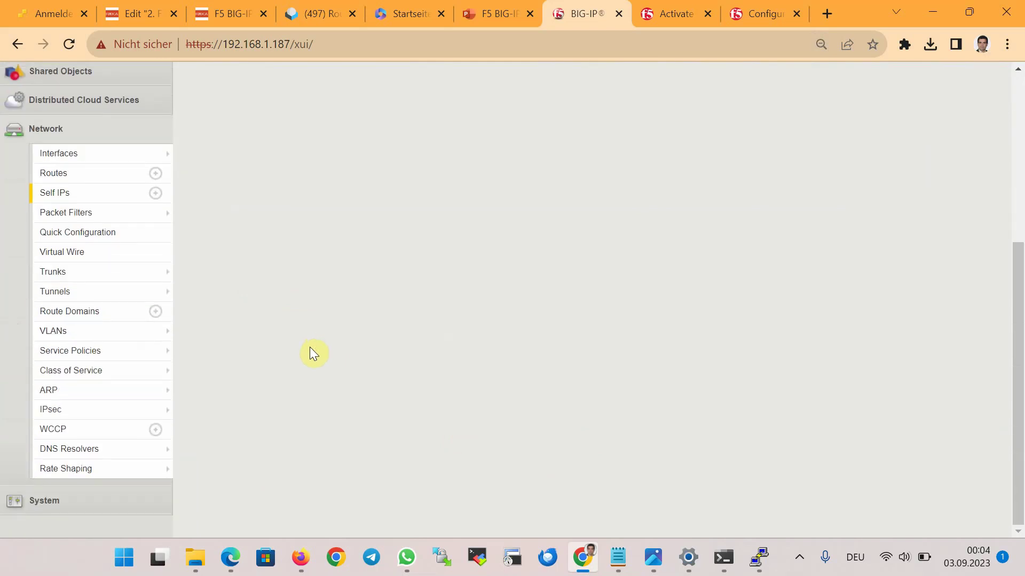
click(106, 505)
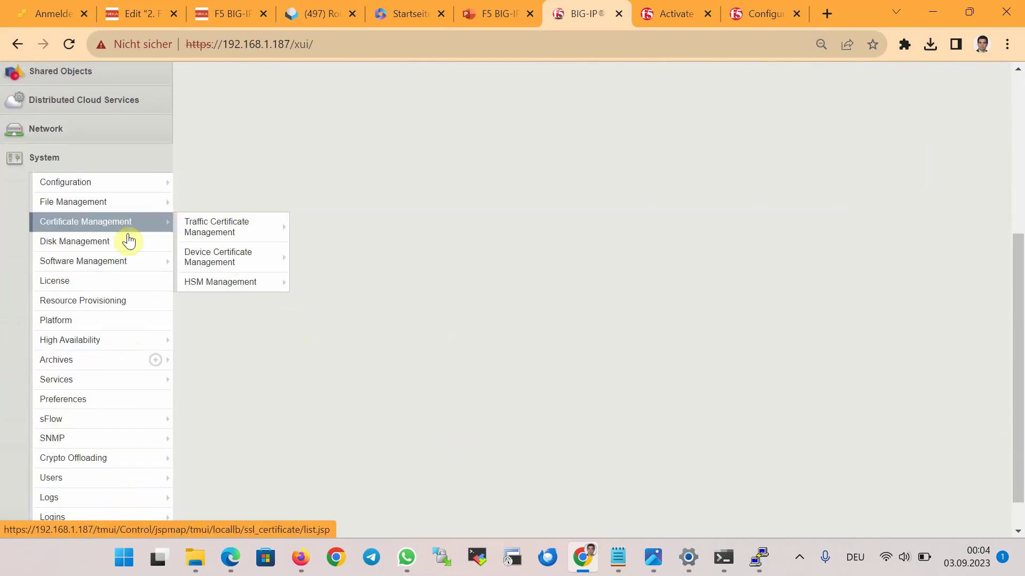
scroll(93, 195, up, 2)
mouse_move(112, 273)
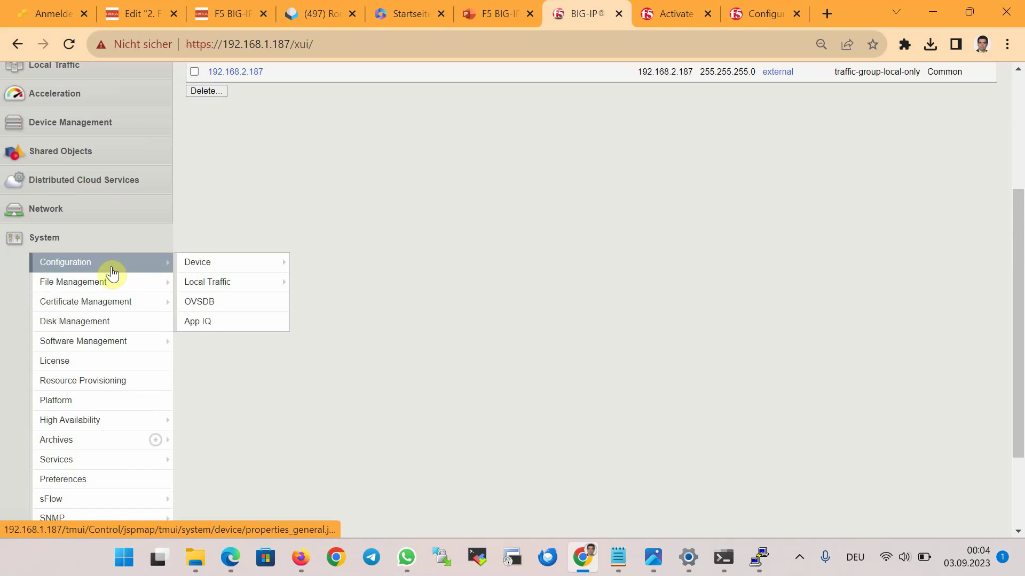